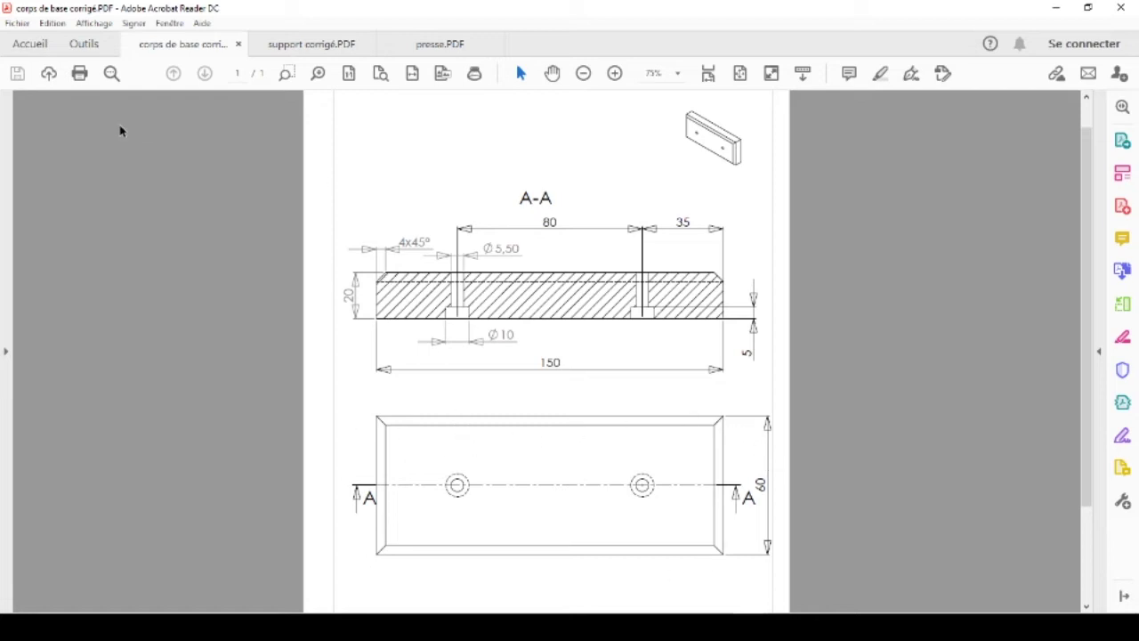
Switch from the PDF drawing to Onshape in the browser, view the Onshape website's home page and return to the press assembly
key(alt+Tab)
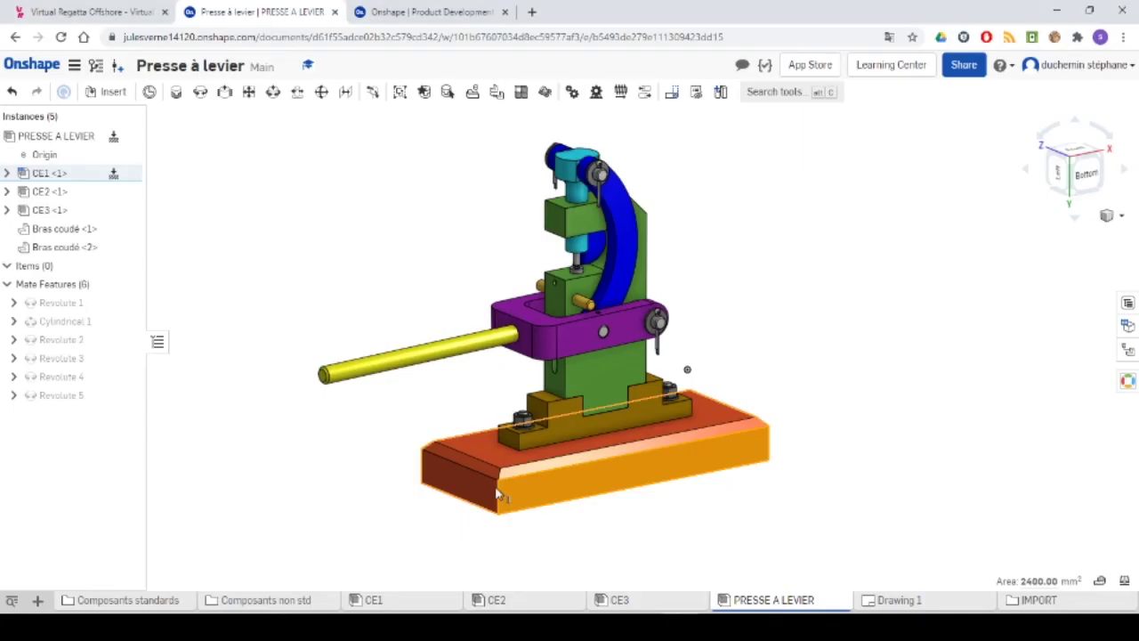
click(402, 14)
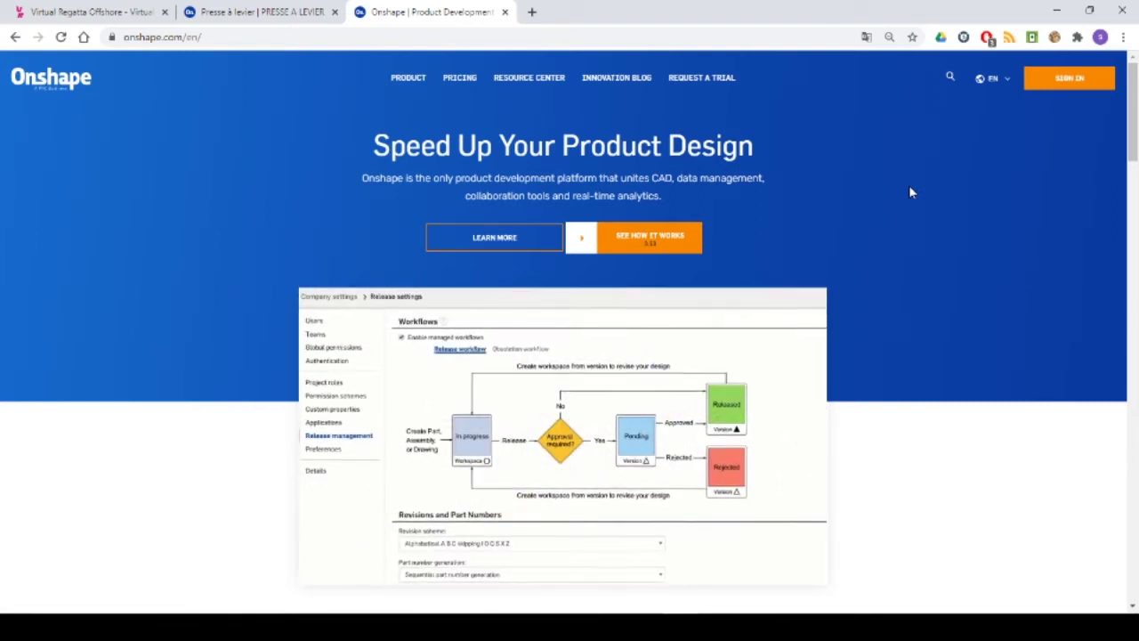
click(267, 14)
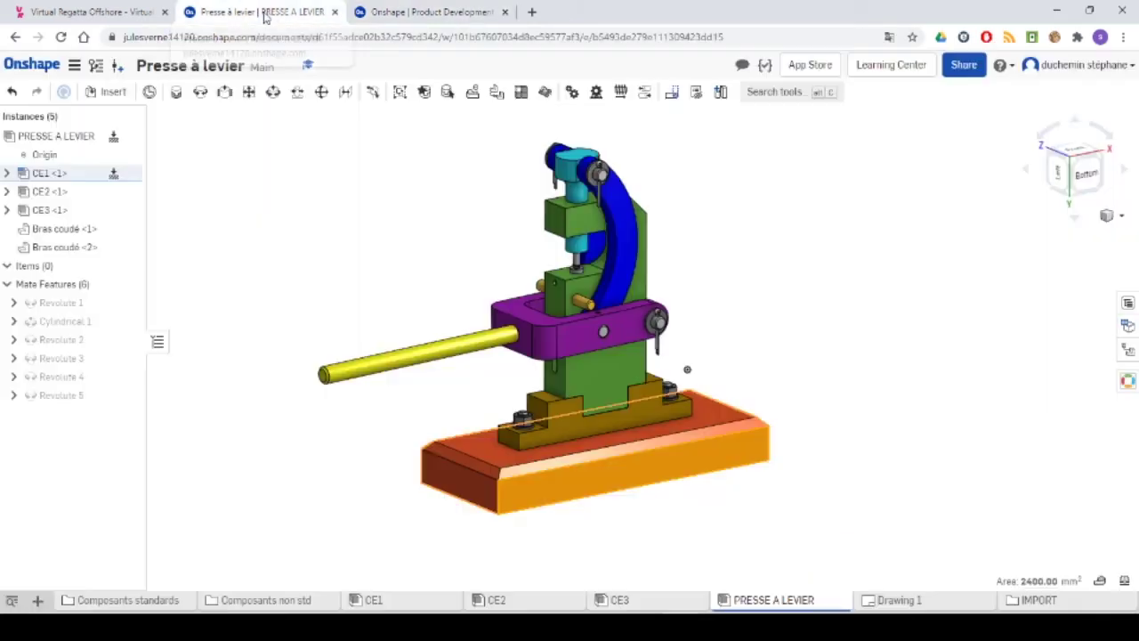
Go to the Onshape documents list and create a new document named "Presse à levier"
click(31, 67)
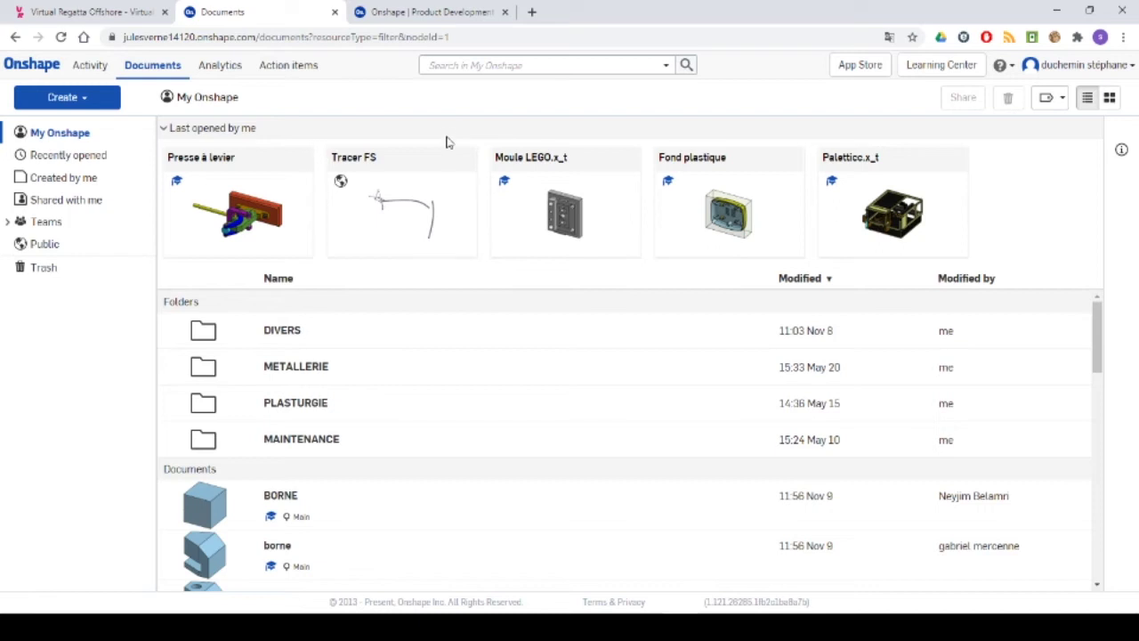
click(59, 100)
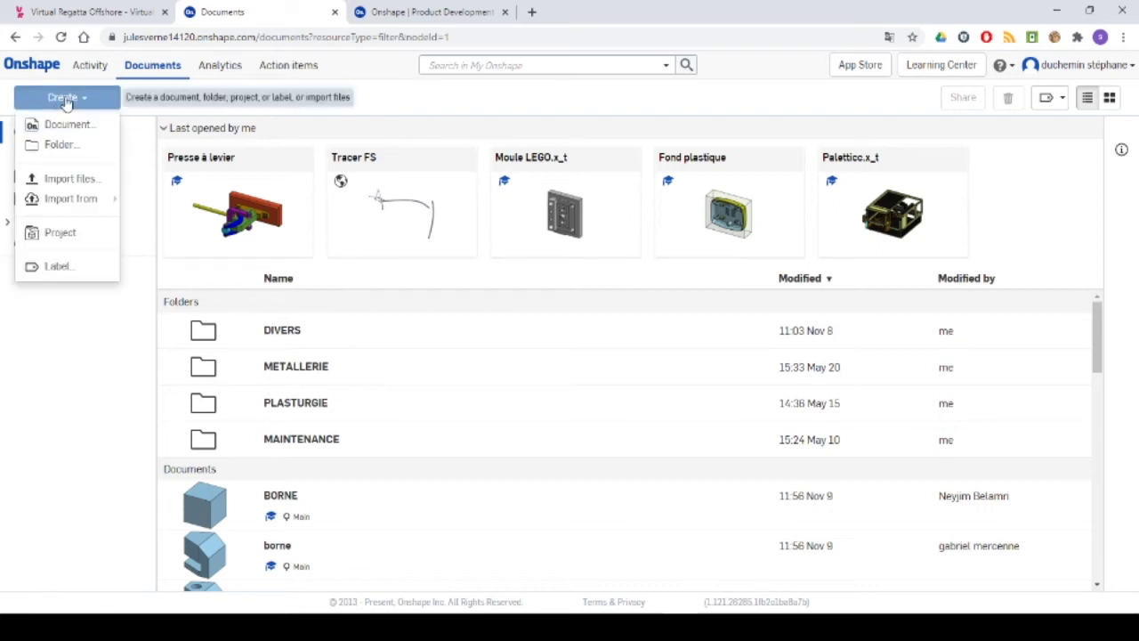
click(62, 125)
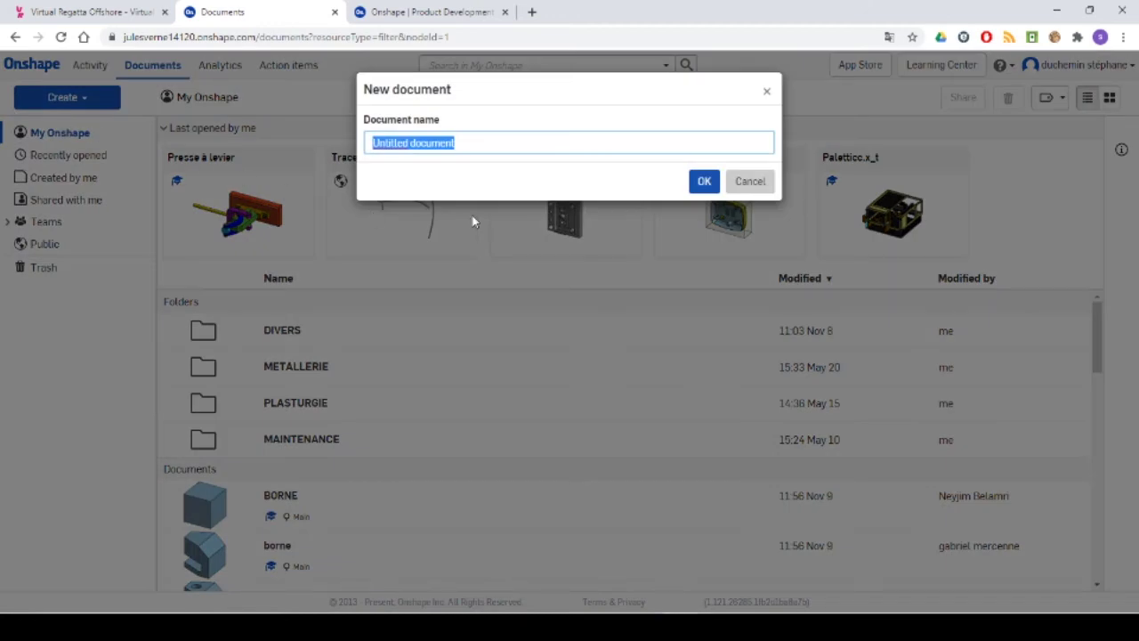
text(Co)
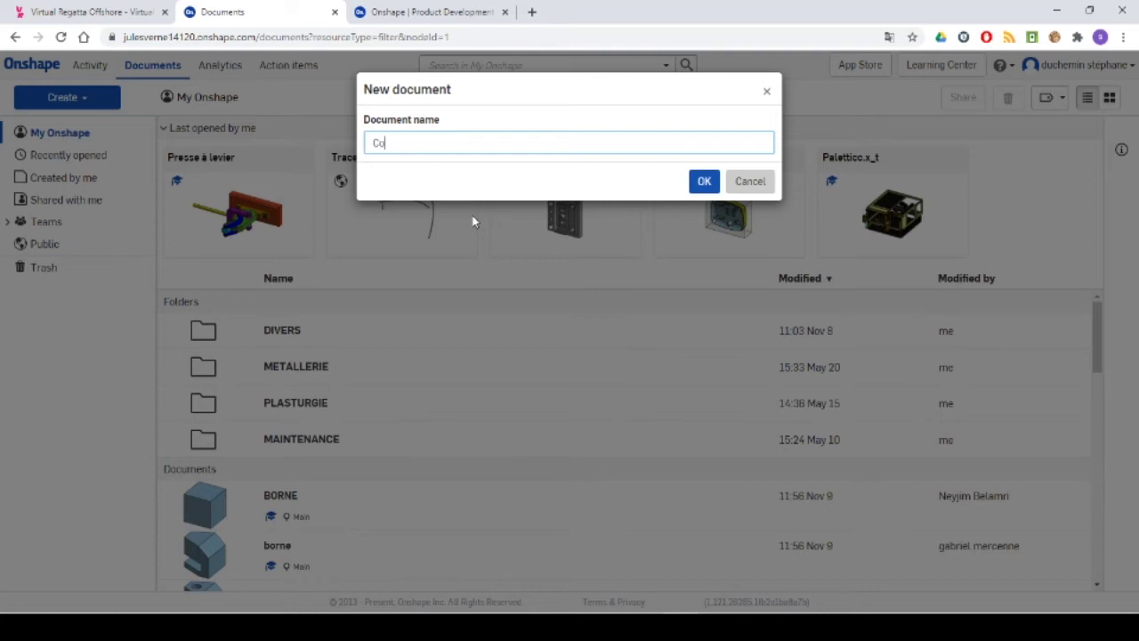
key(BackSpace)
key(BackSpace)
text(P)
key(Return)
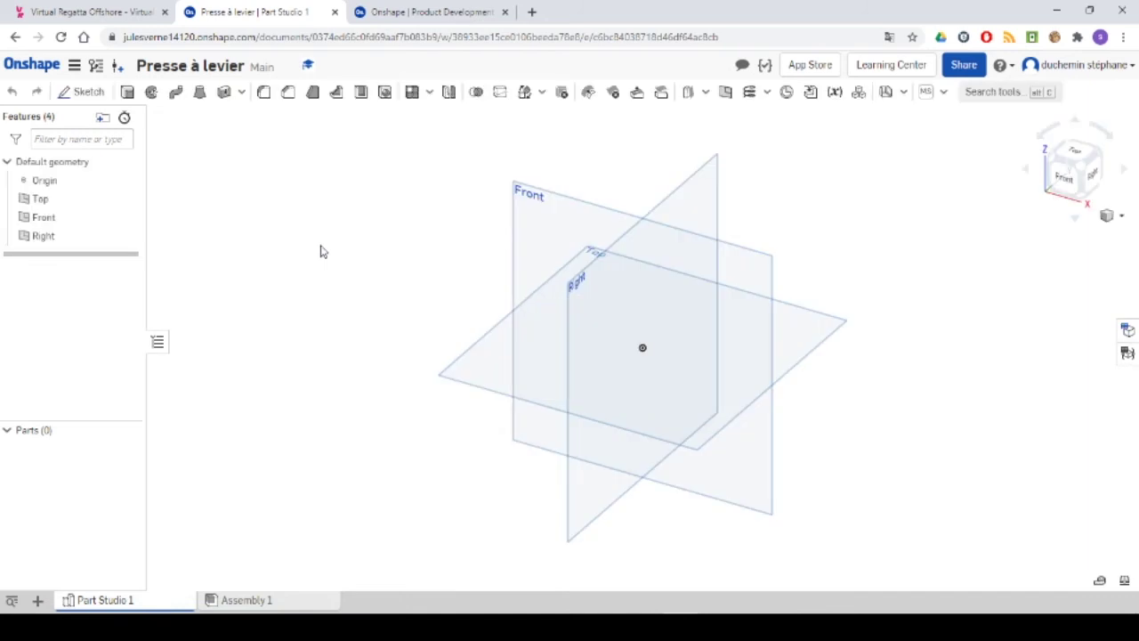
Consult the "corps de base corrigé" drawing in Acrobat Reader for the base body's dimensions and return to Onshape
middle_drag(418, 308, 341, 283)
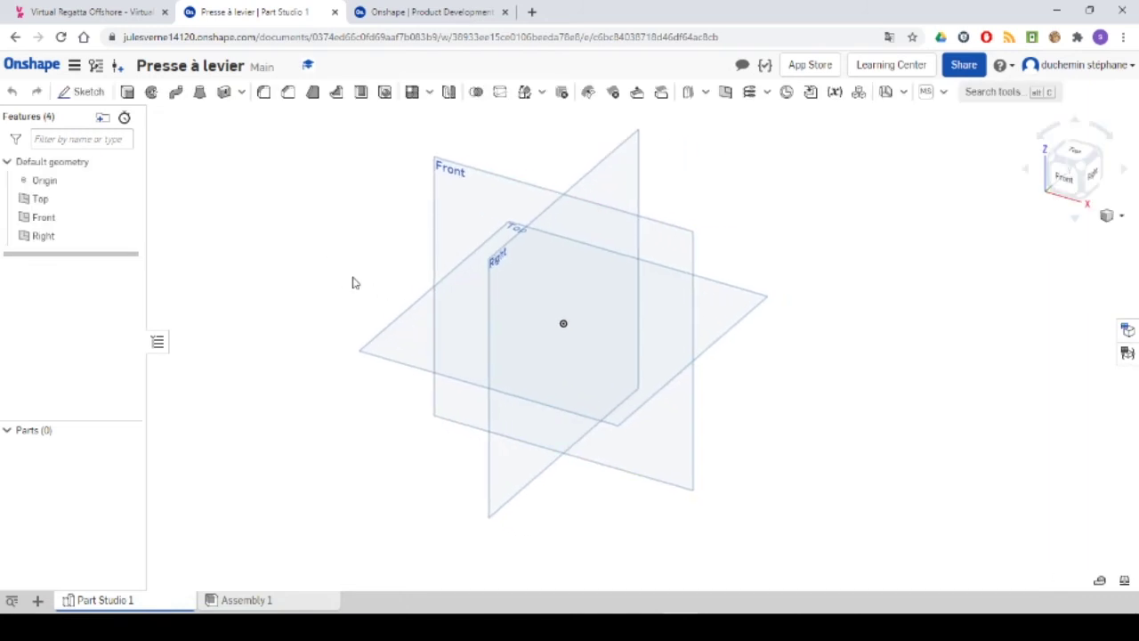
mouse_move(748, 626)
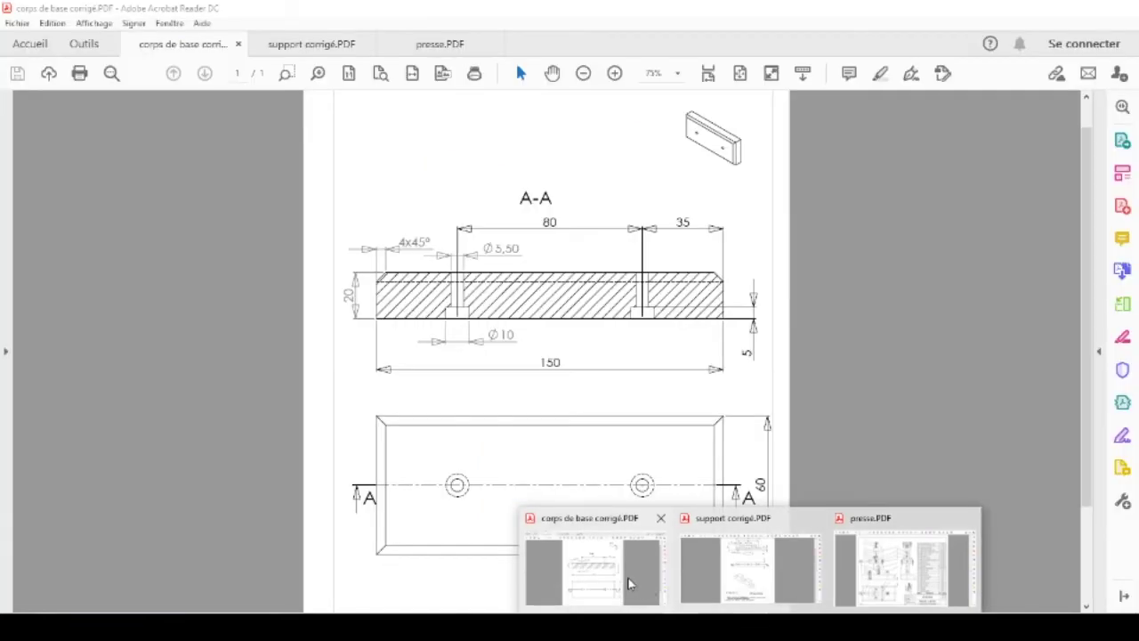
click(628, 583)
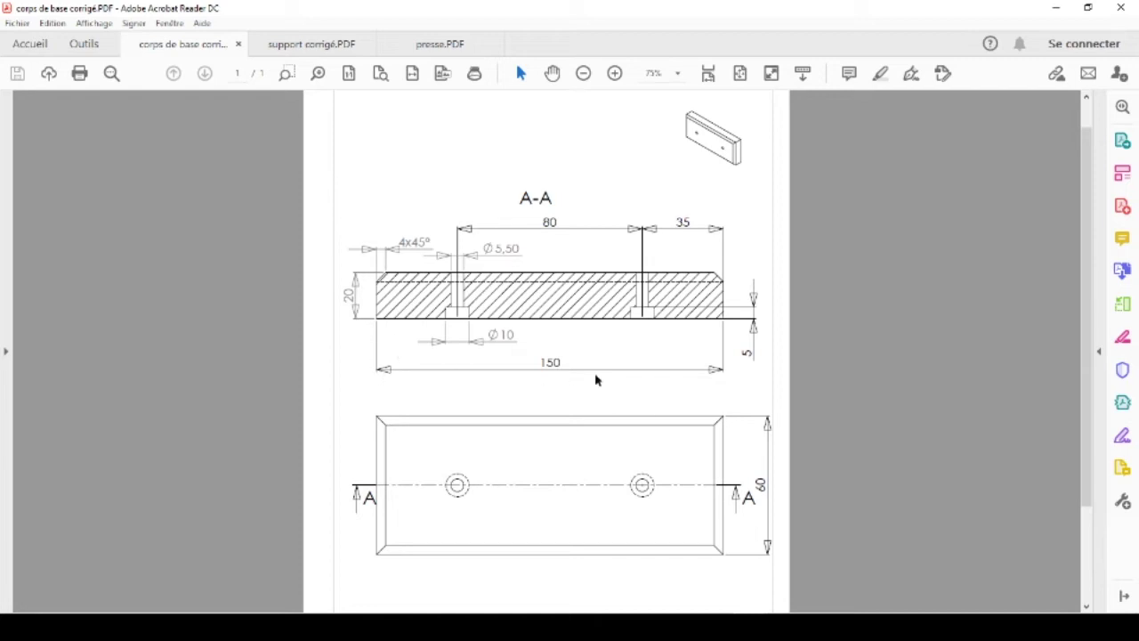
key(alt+Tab)
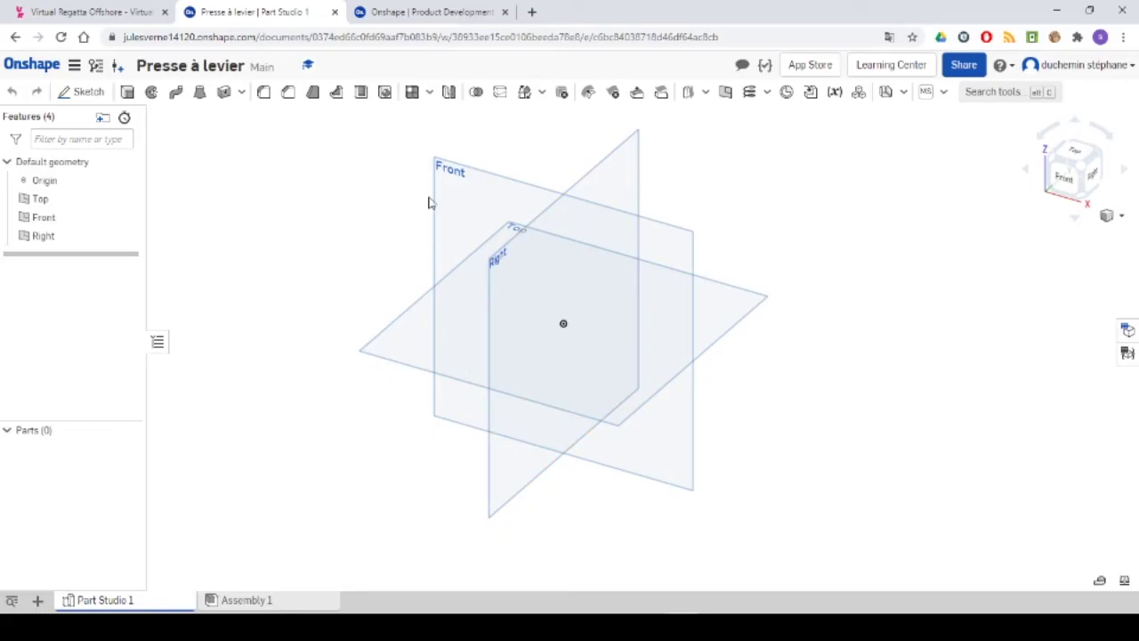
Start a new sketch on the Front plane, viewed normal to the sketch plane
click(448, 173)
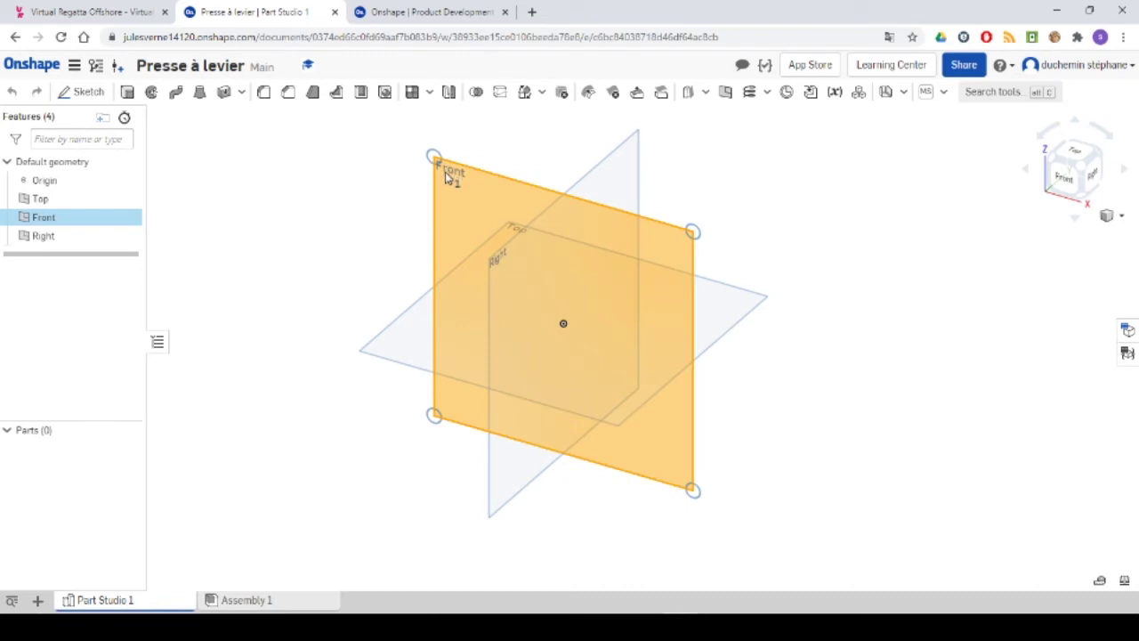
click(84, 93)
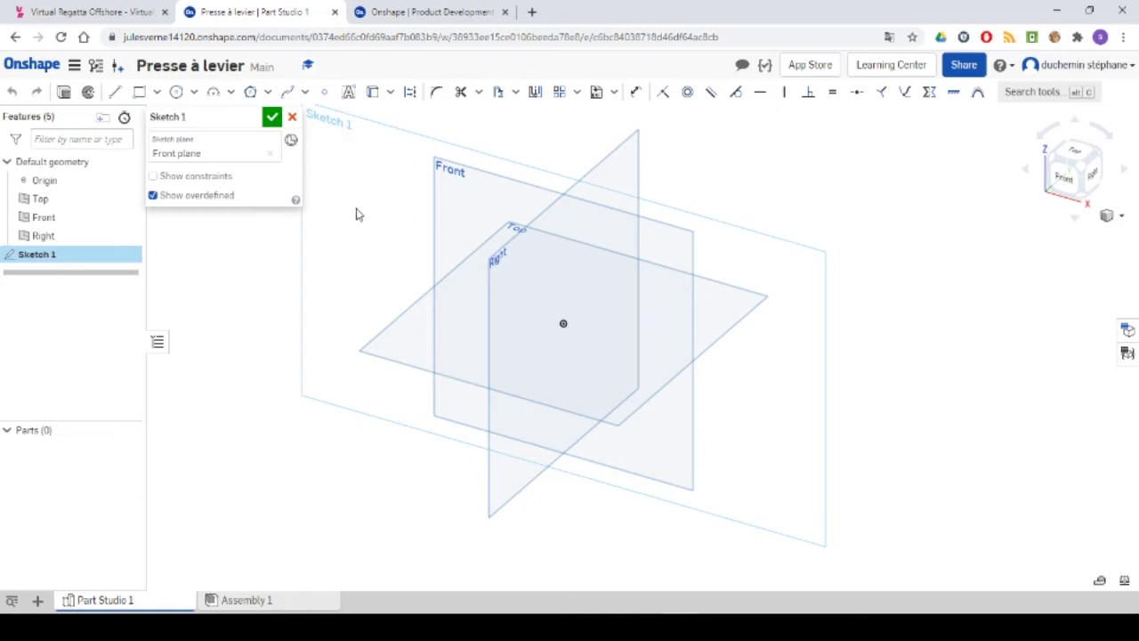
right_click(357, 153)
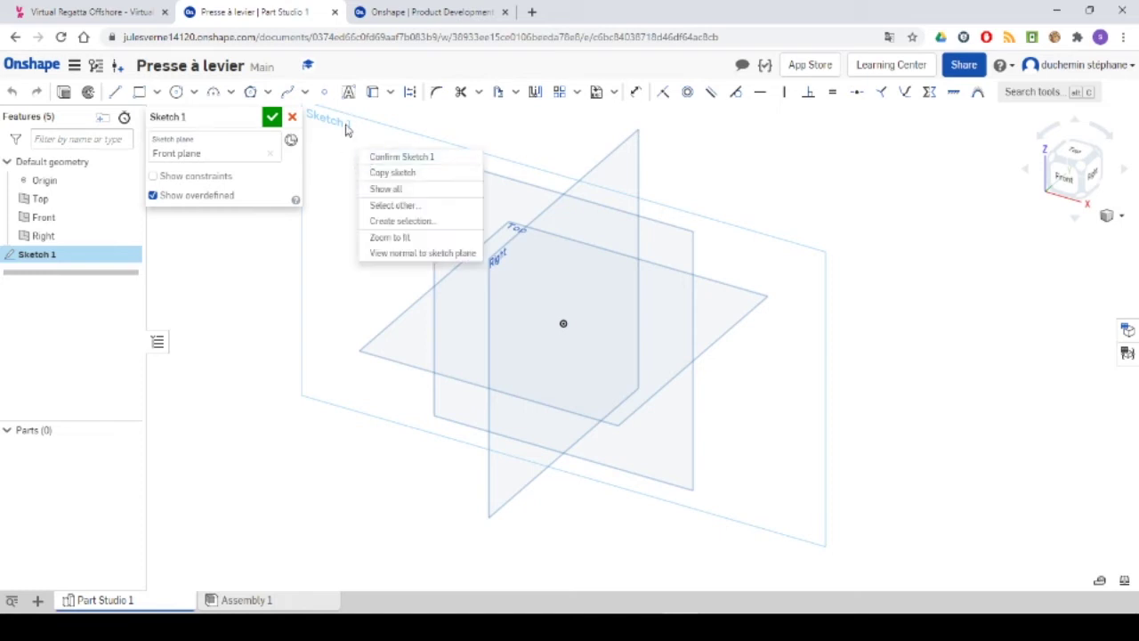
click(399, 256)
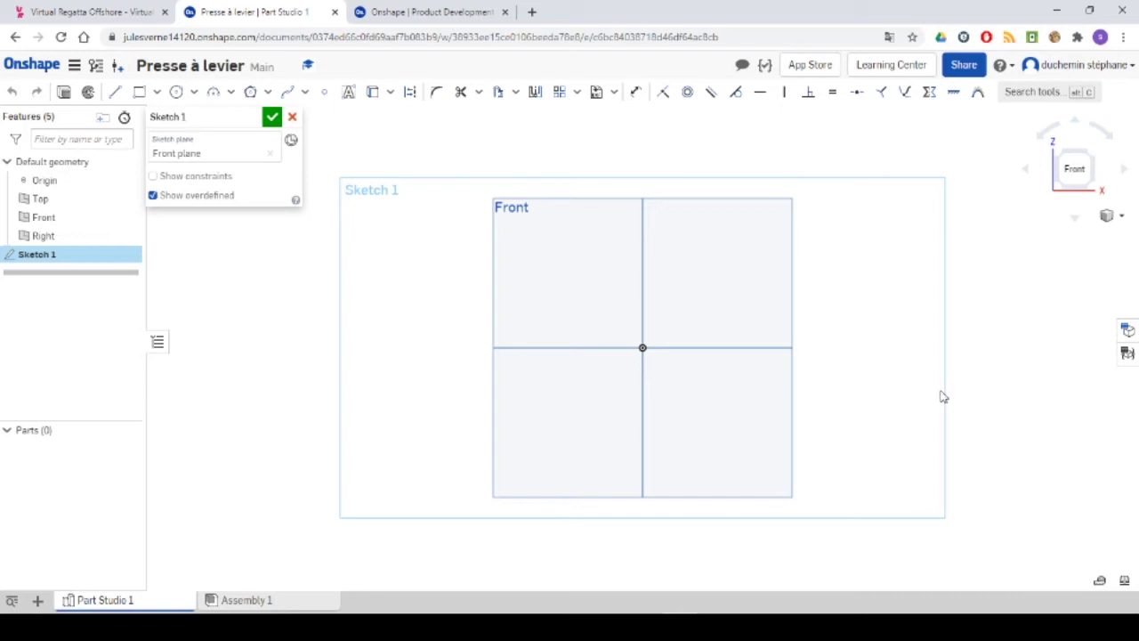
Sketch a center point rectangle about 228 mm wide and 49 mm high, centred on the origin
click(157, 94)
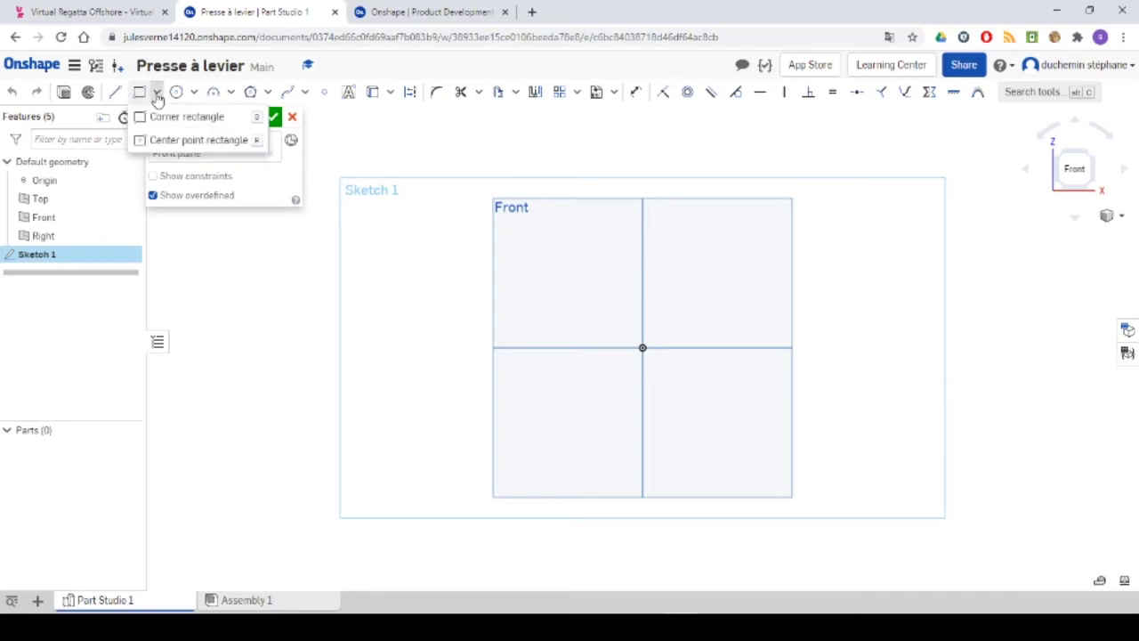
click(139, 144)
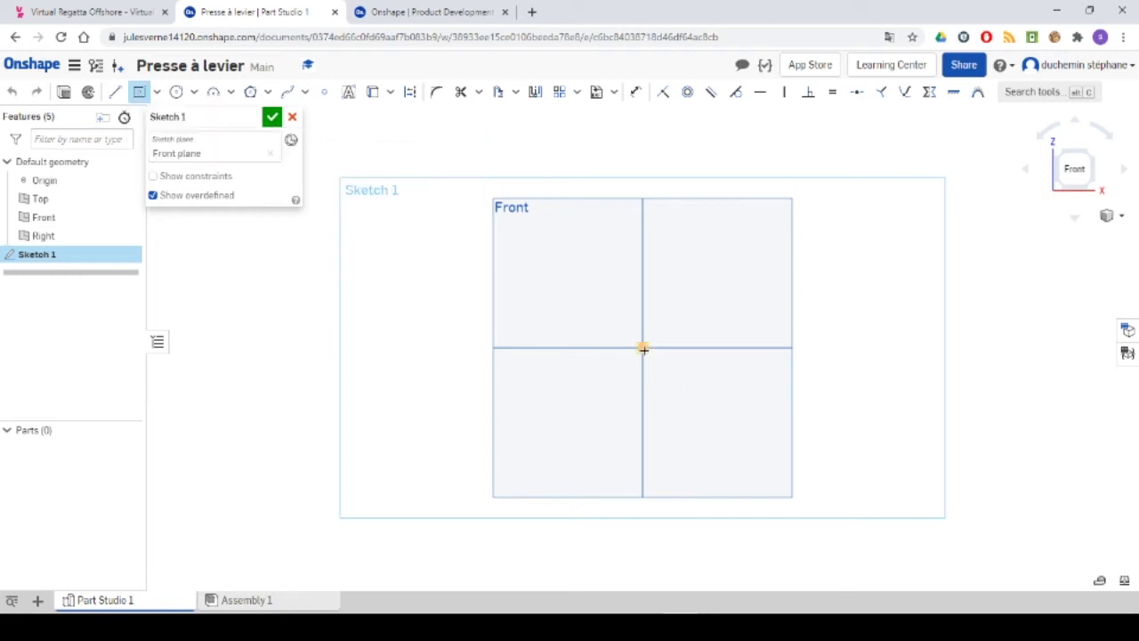
click(643, 348)
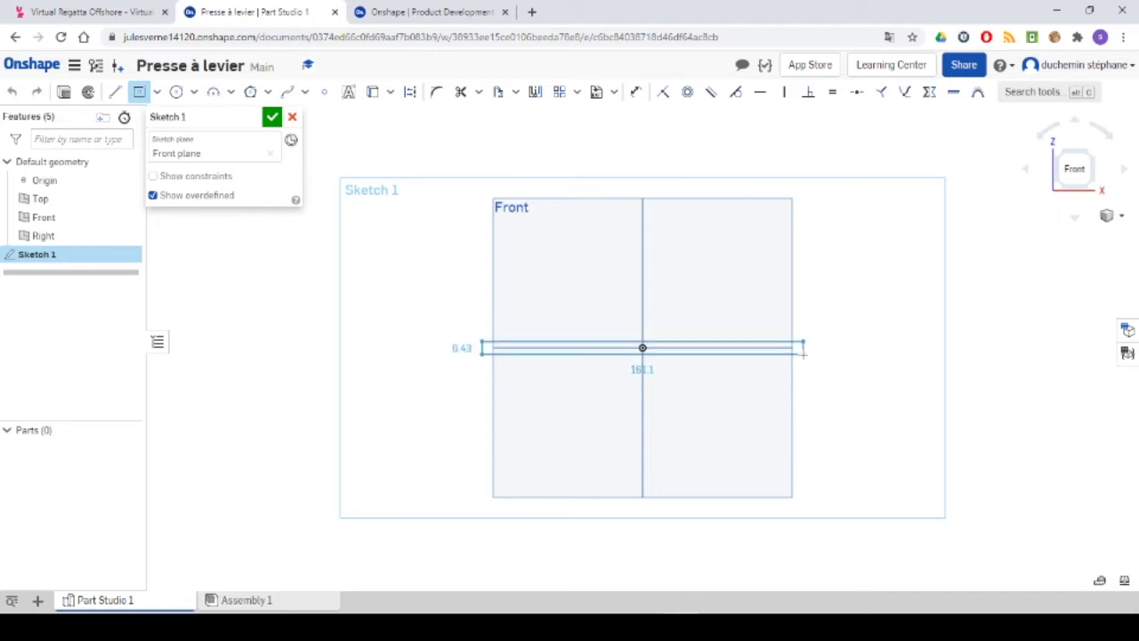
click(870, 299)
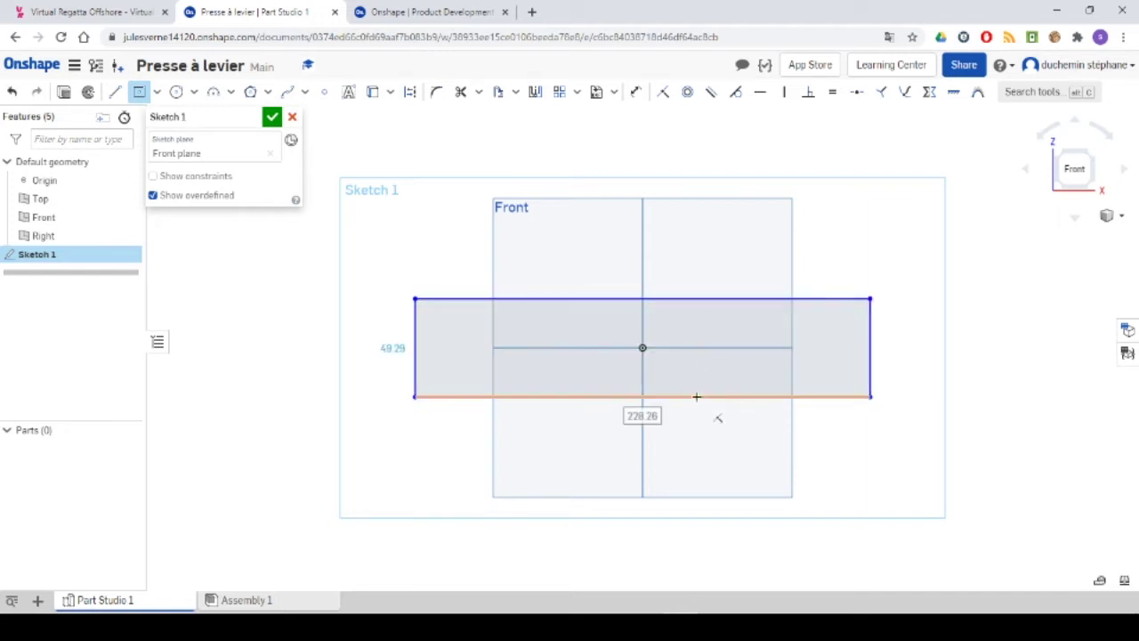
key(Tab)
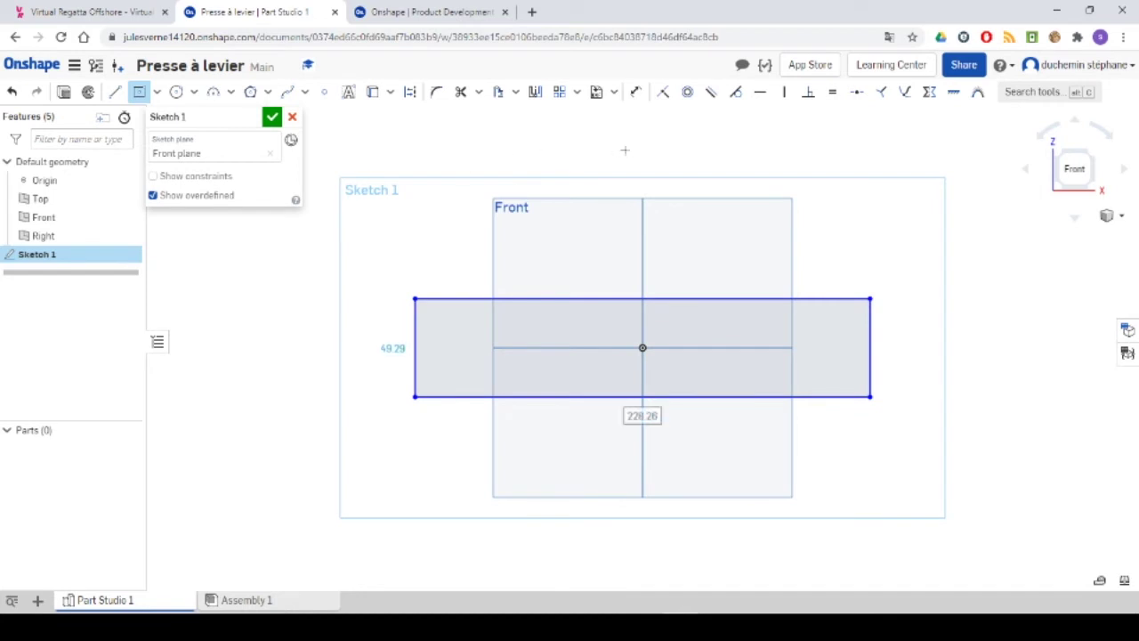
Dimension the rectangle's vertical side at 20 mm
click(636, 94)
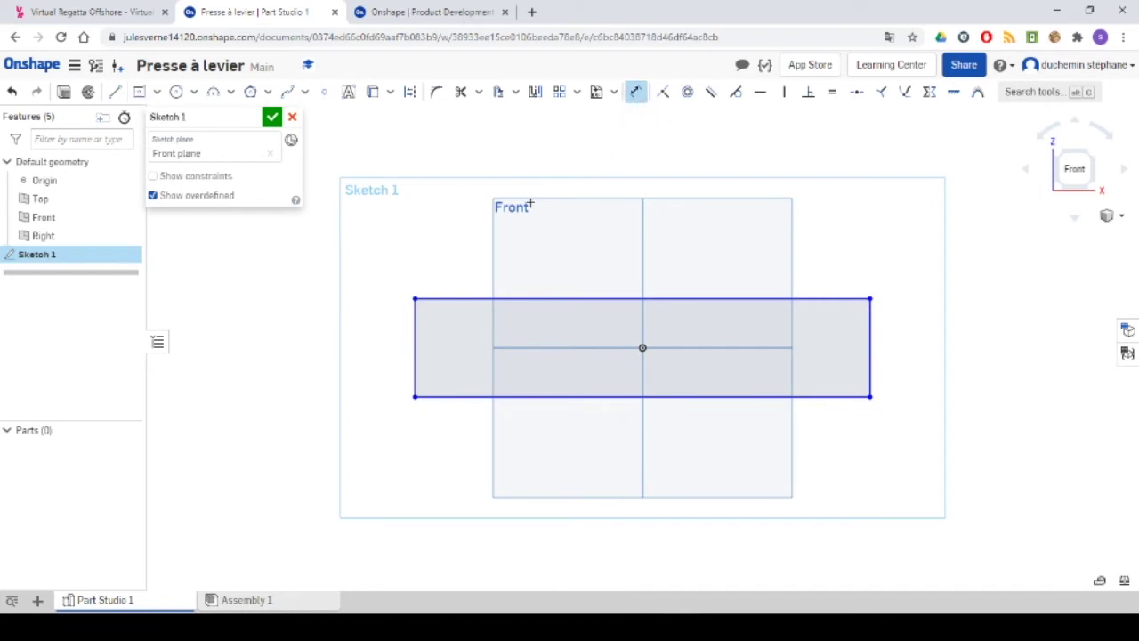
click(414, 345)
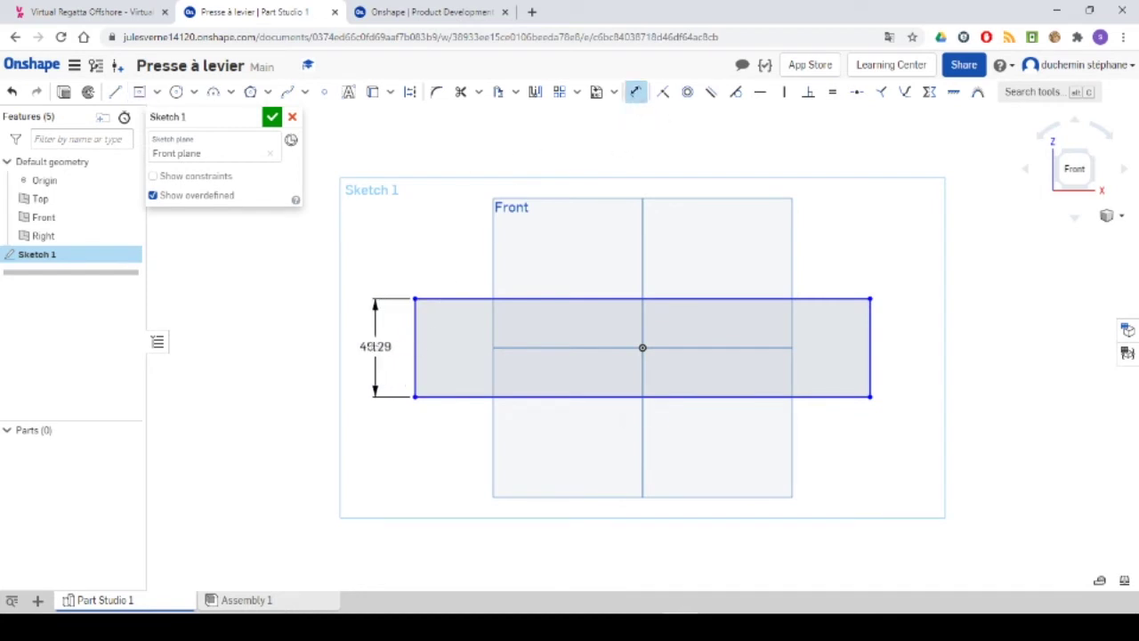
click(377, 345)
text(20)
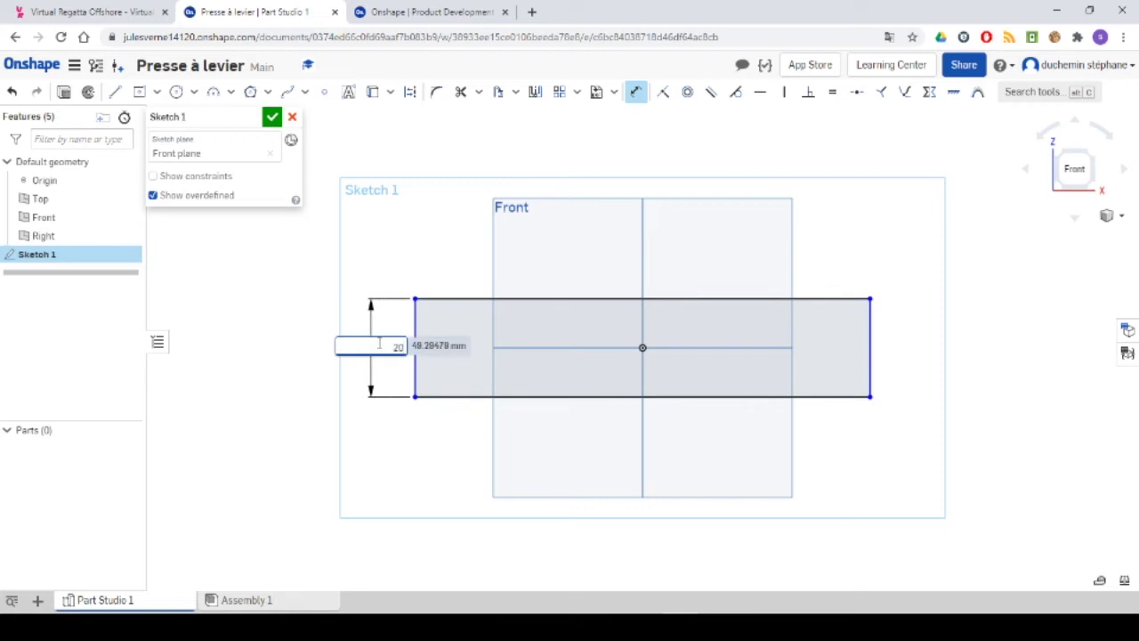
key(Escape)
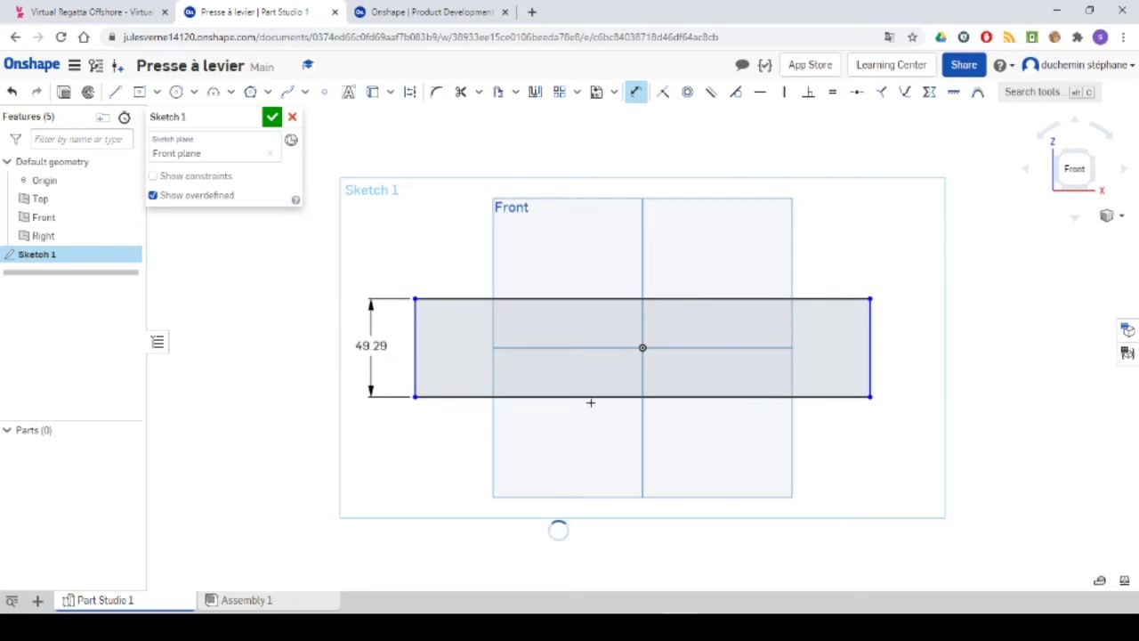
click(595, 368)
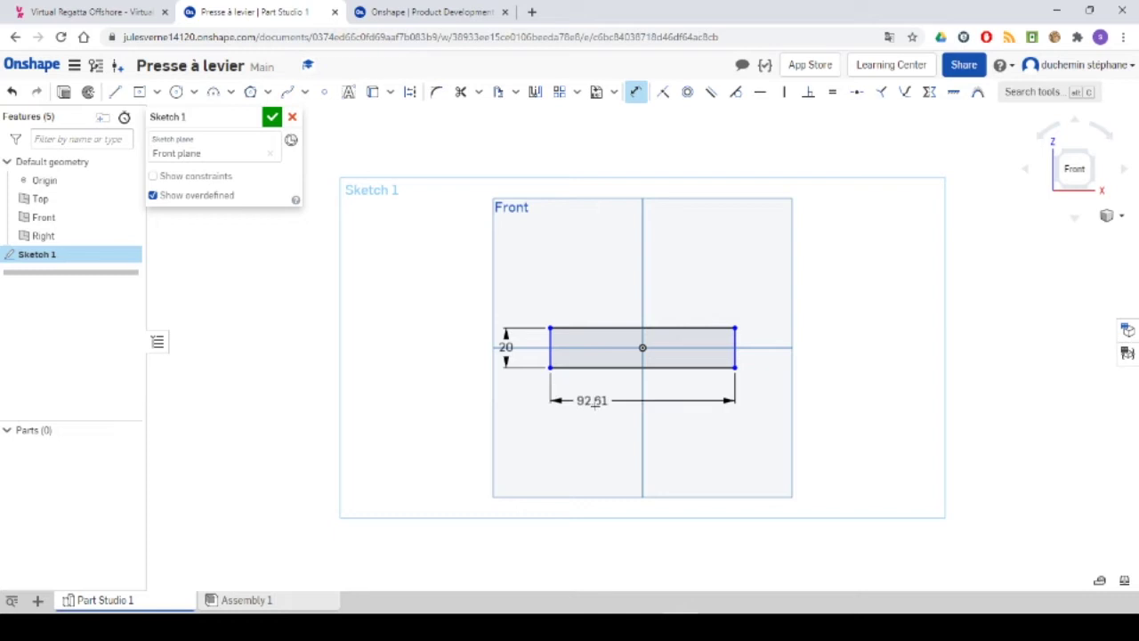
click(641, 404)
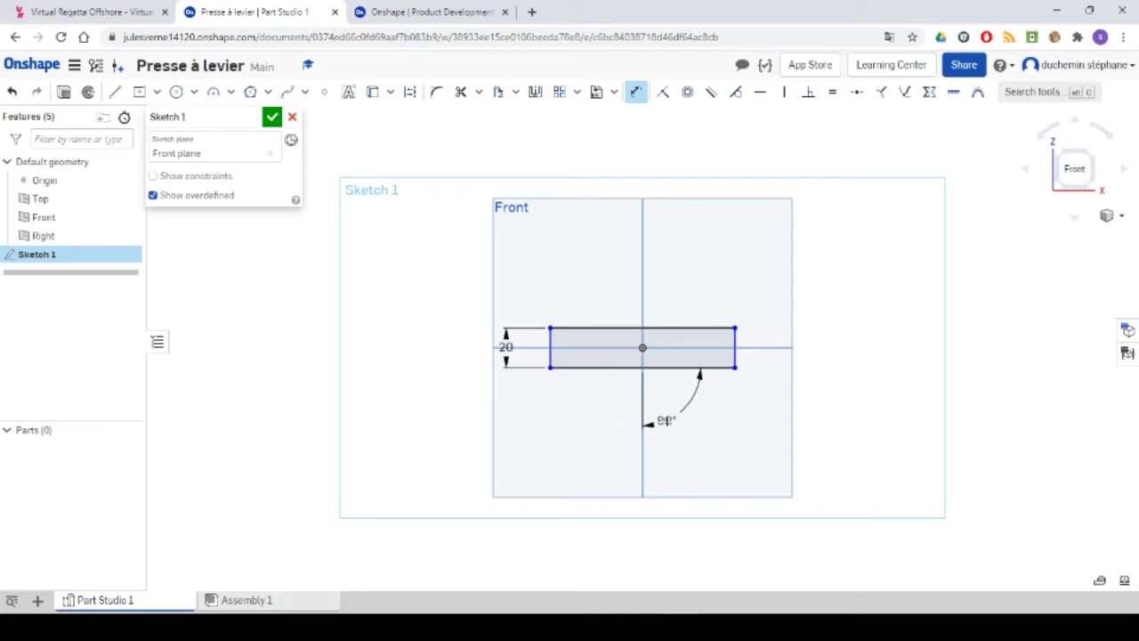
key(Escape)
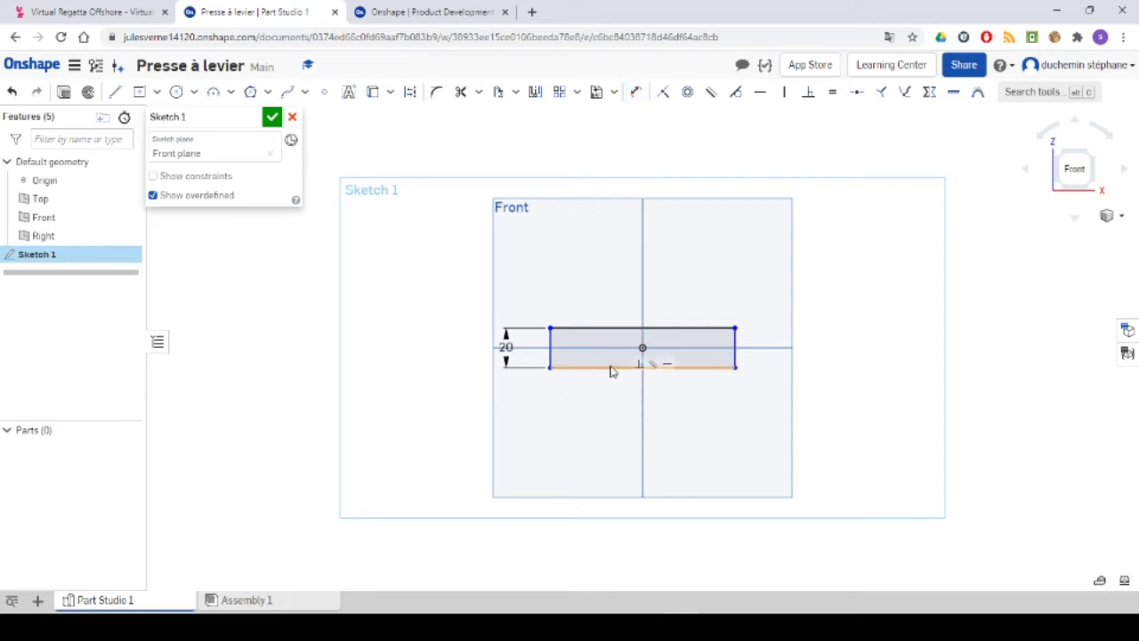
Dimension the rectangle's lower horizontal side at 150 mm
click(635, 91)
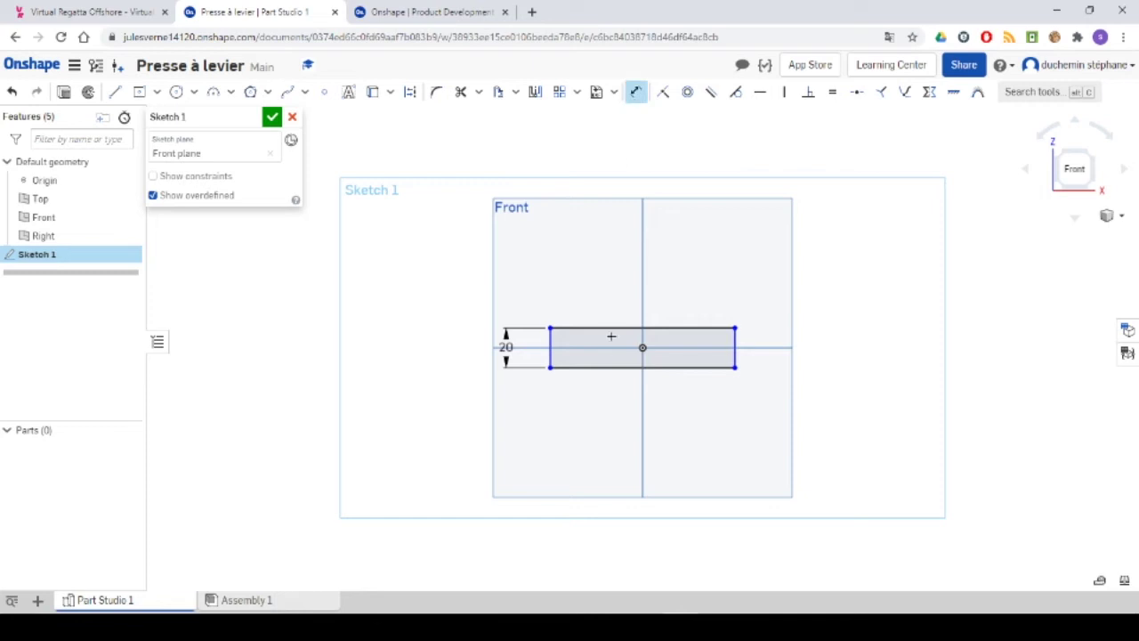
click(610, 368)
click(613, 398)
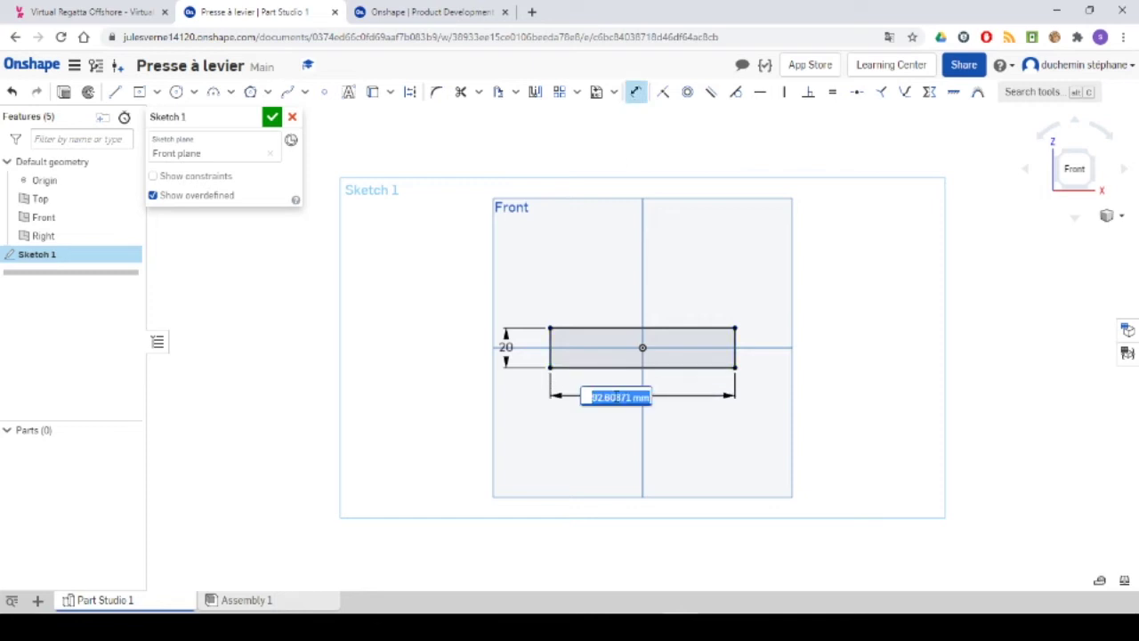
key(BackSpace)
key(Return)
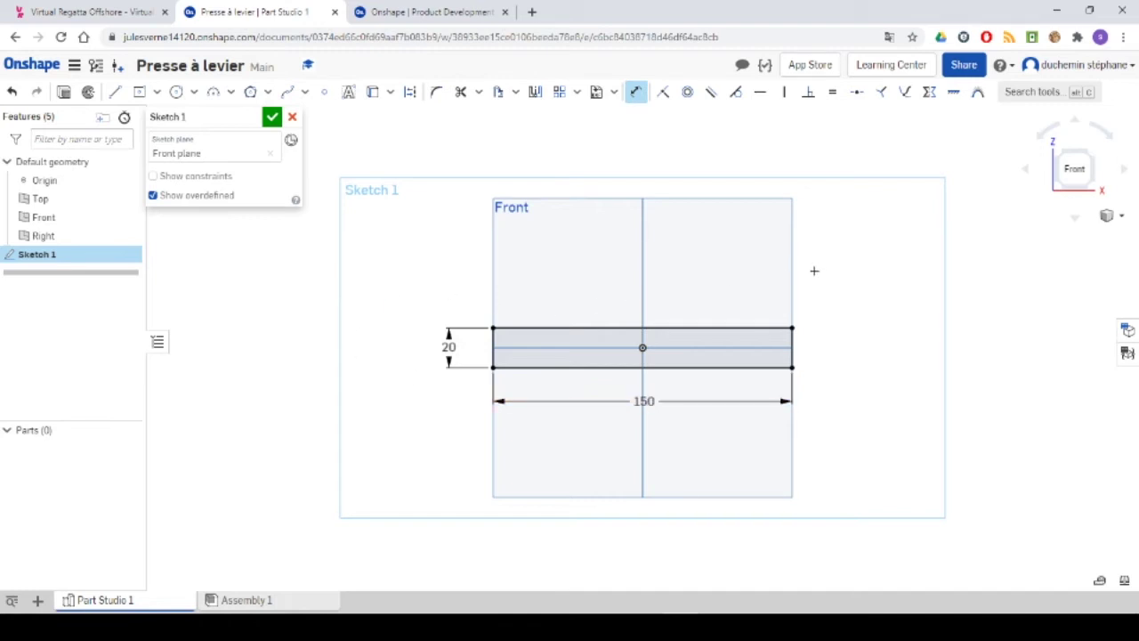
Inspect the dimensioned profile in 3D, check the base body's depth on the PDF drawing and return to Onshape
key(shift+7)
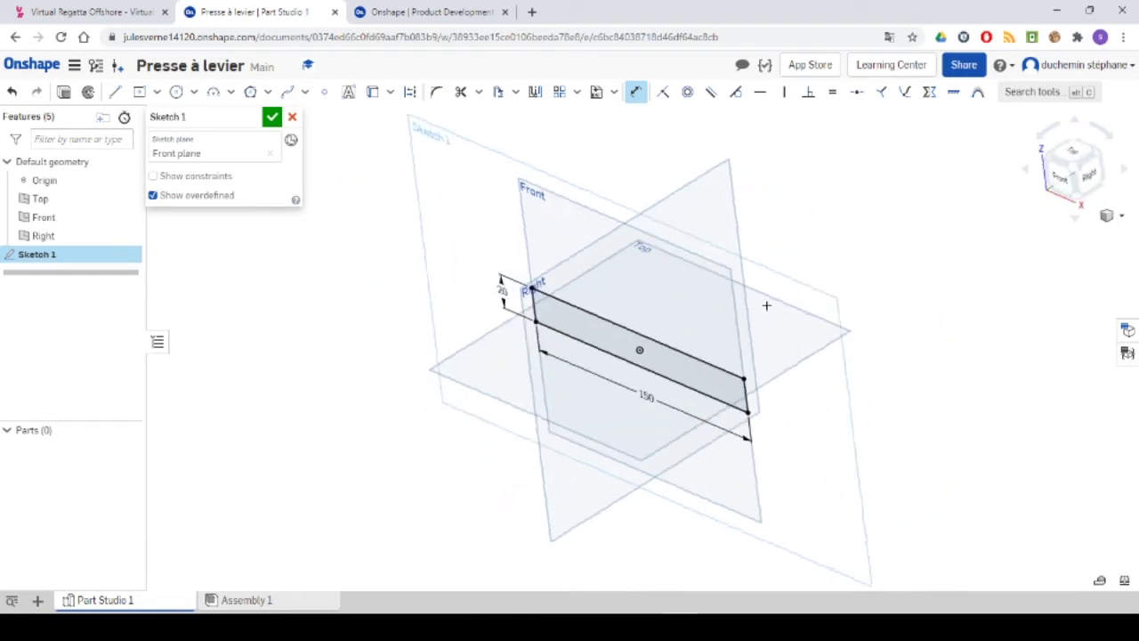
right_drag(777, 292, 770, 298)
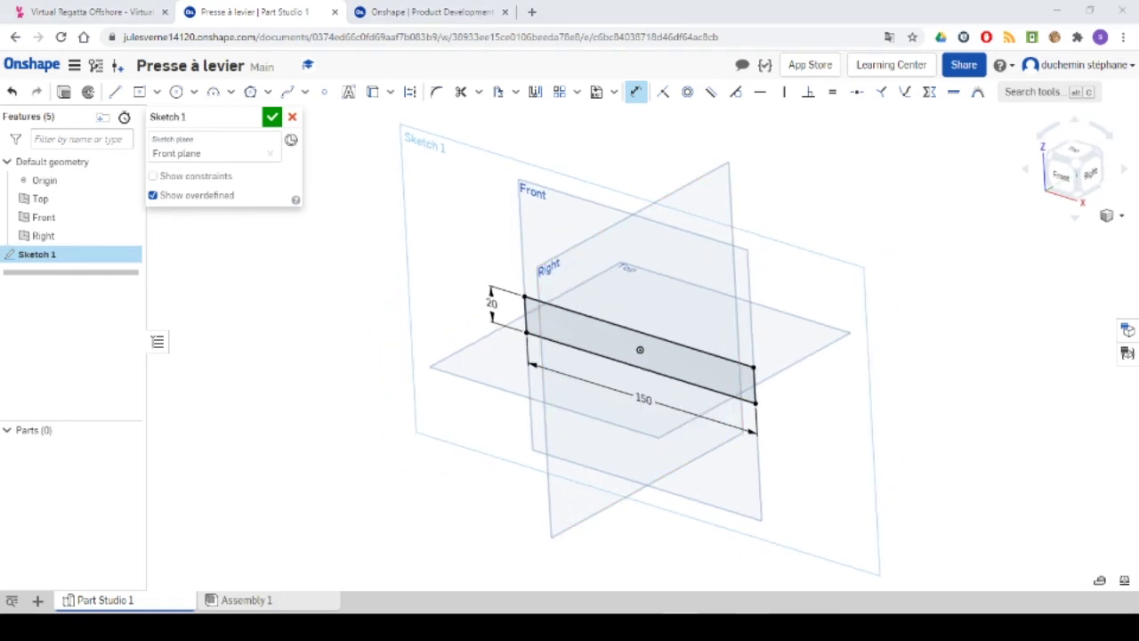
click(564, 529)
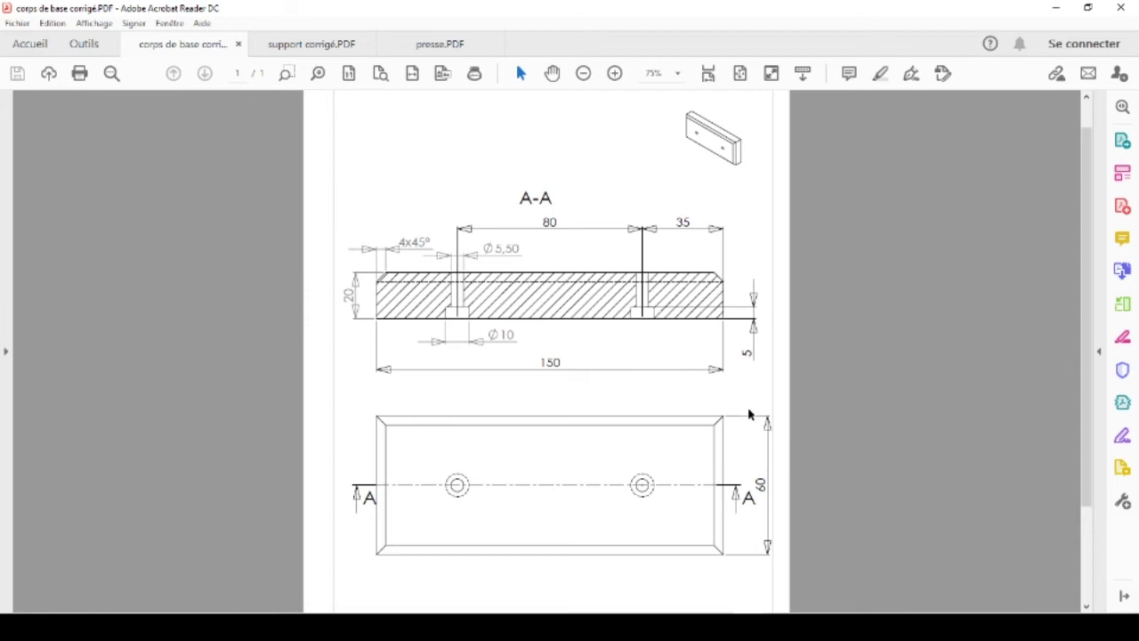
key(alt+Tab)
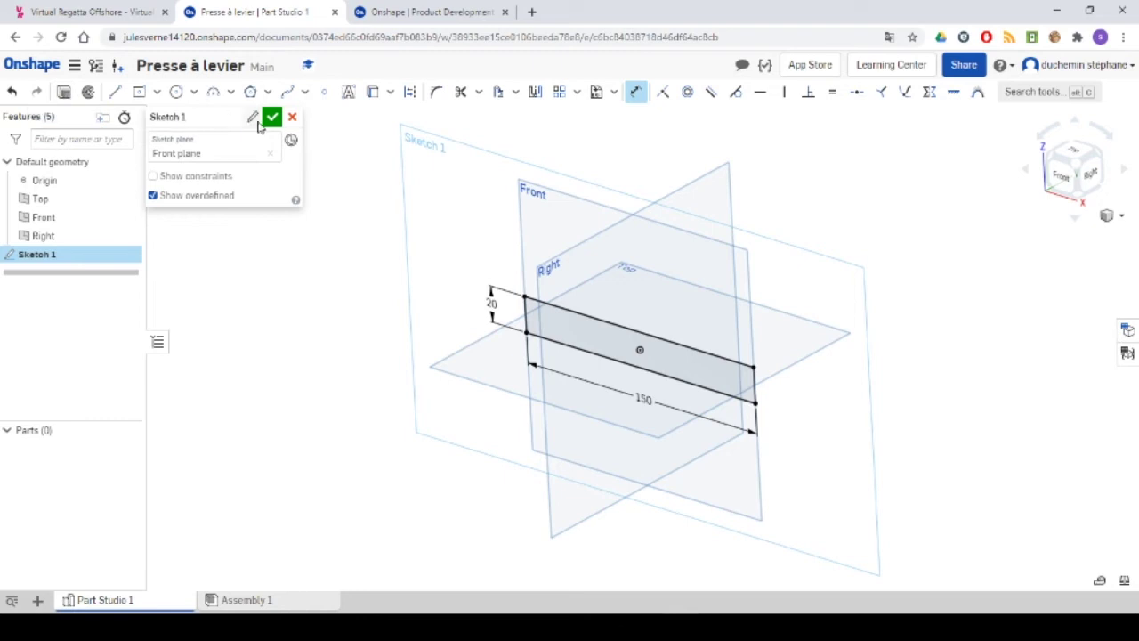
Extrude the rectangle symmetrically to a total depth of 60 mm as a new solid
click(64, 95)
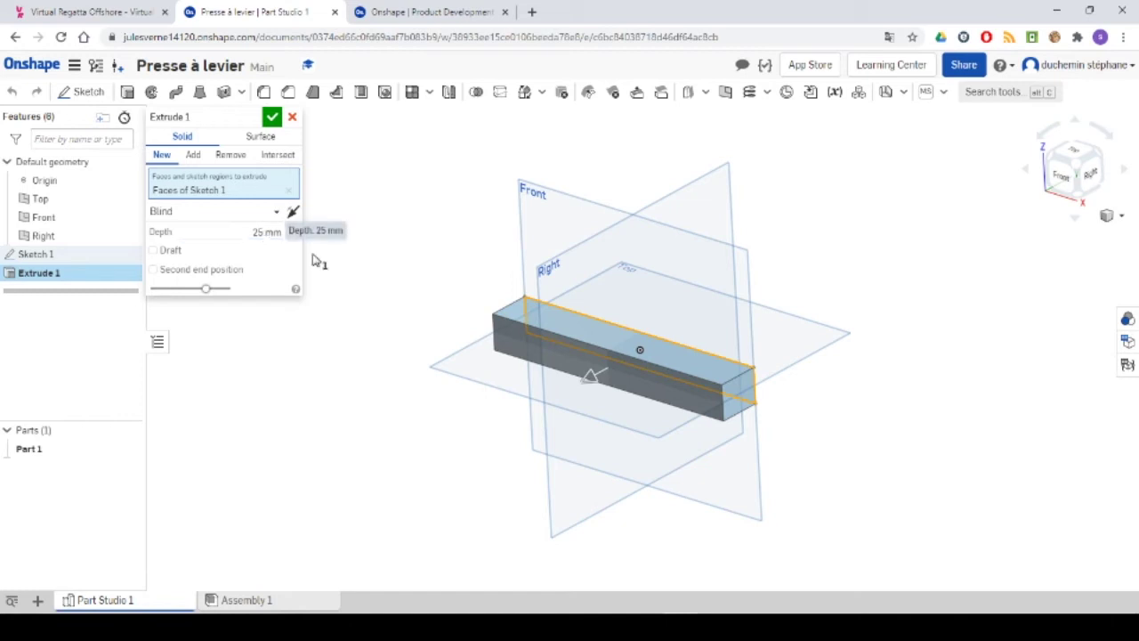
drag(594, 379, 481, 434)
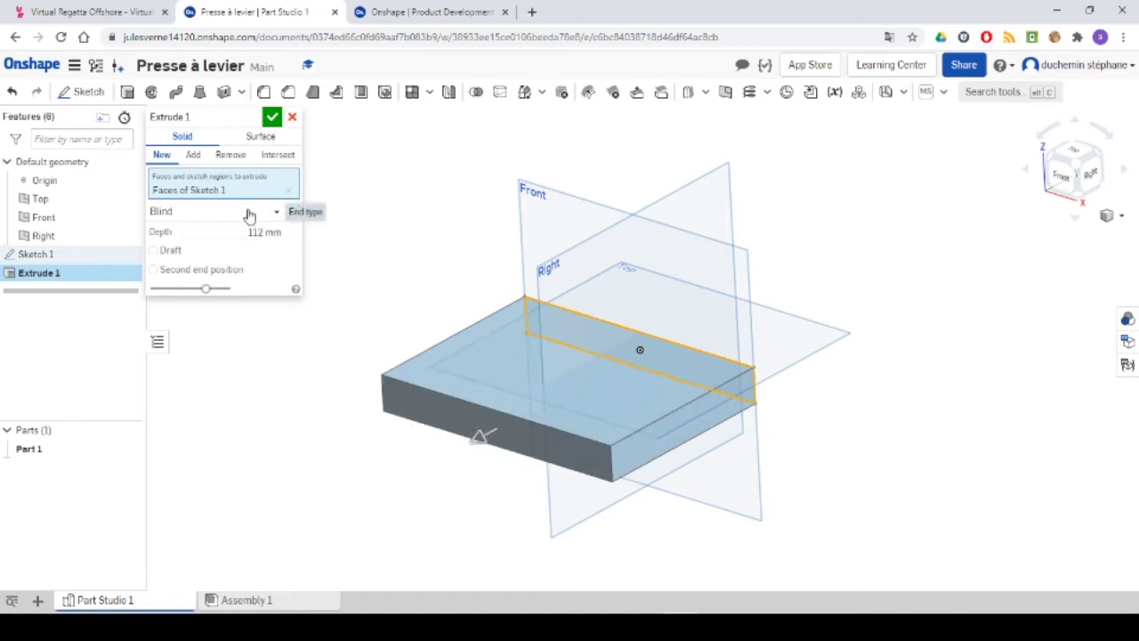
click(275, 211)
click(188, 253)
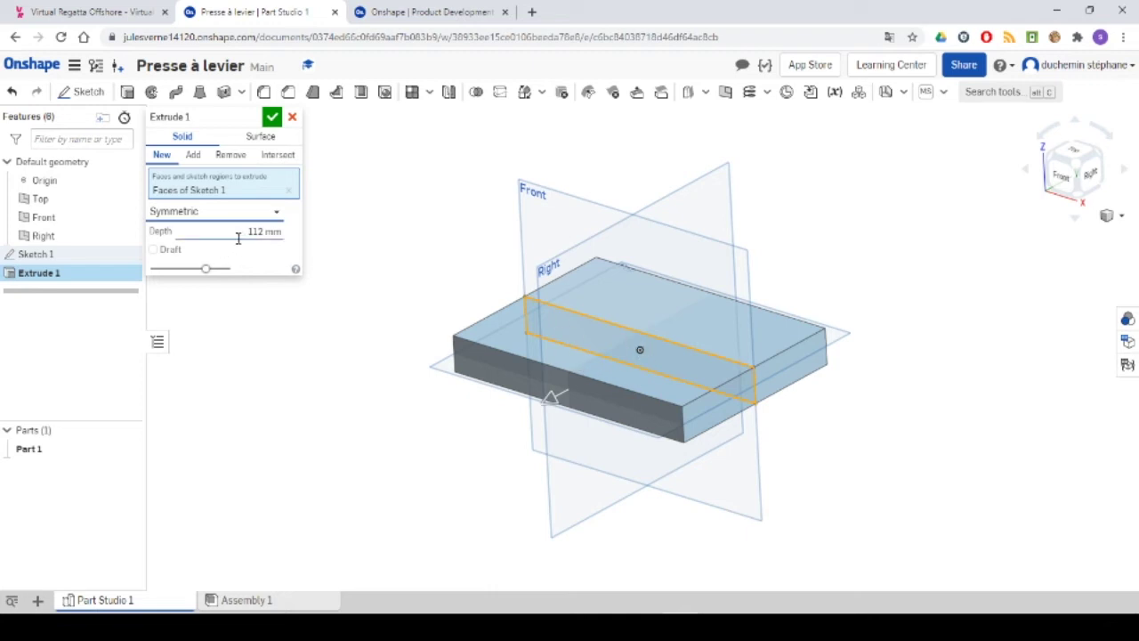
click(267, 233)
text(80)
key(Return)
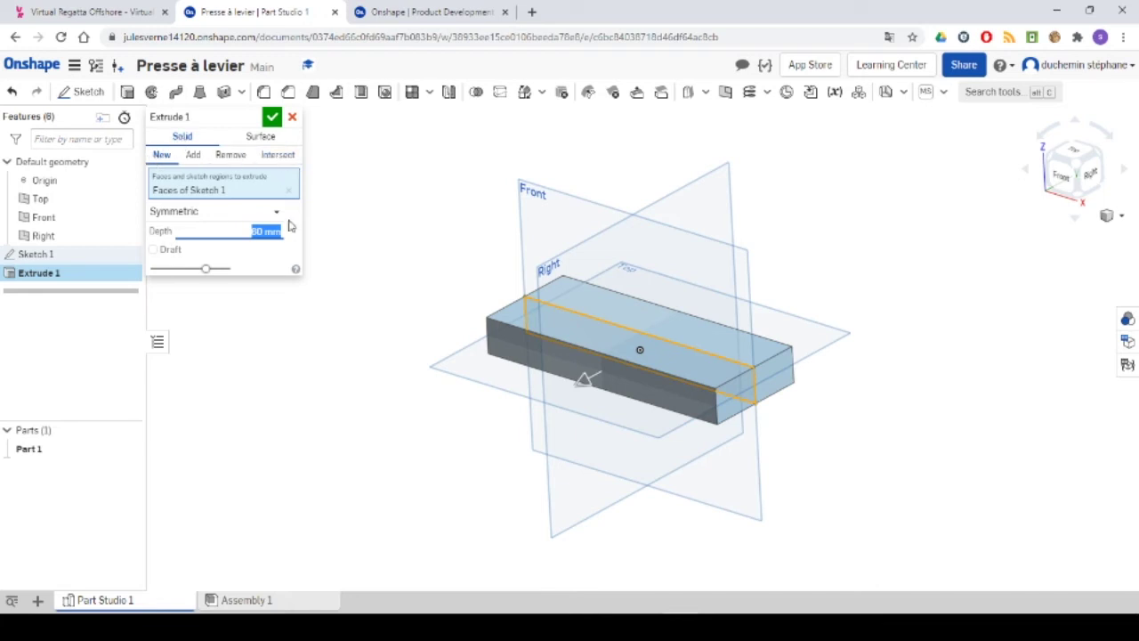
click(273, 118)
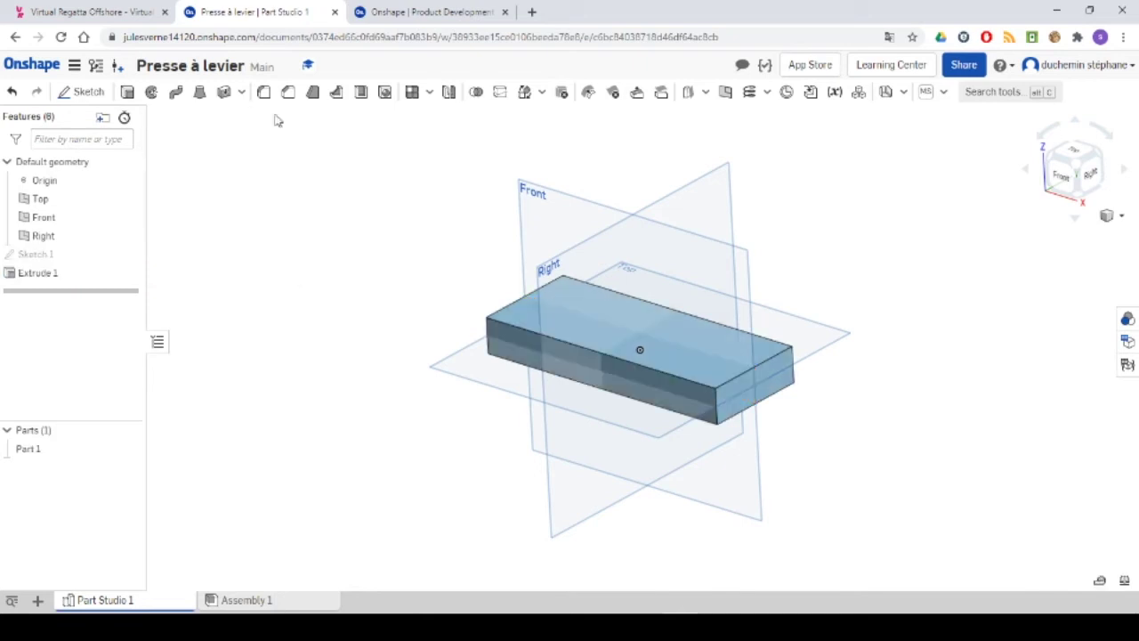
Inspect the extruded block, check the hole layout on the base body's PDF drawing and return to Onshape
mouse_move(305, 264)
right_down()
mouse_move(343, 246)
mouse_move(324, 272)
right_up()
right_drag(457, 299, 371, 244)
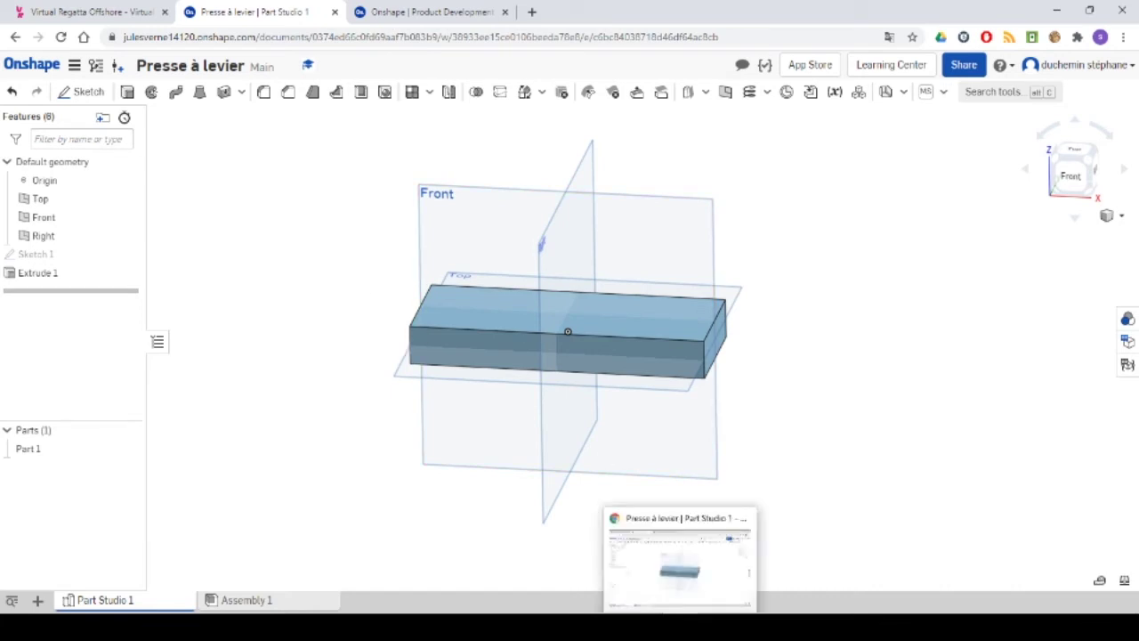
mouse_move(750, 626)
click(564, 537)
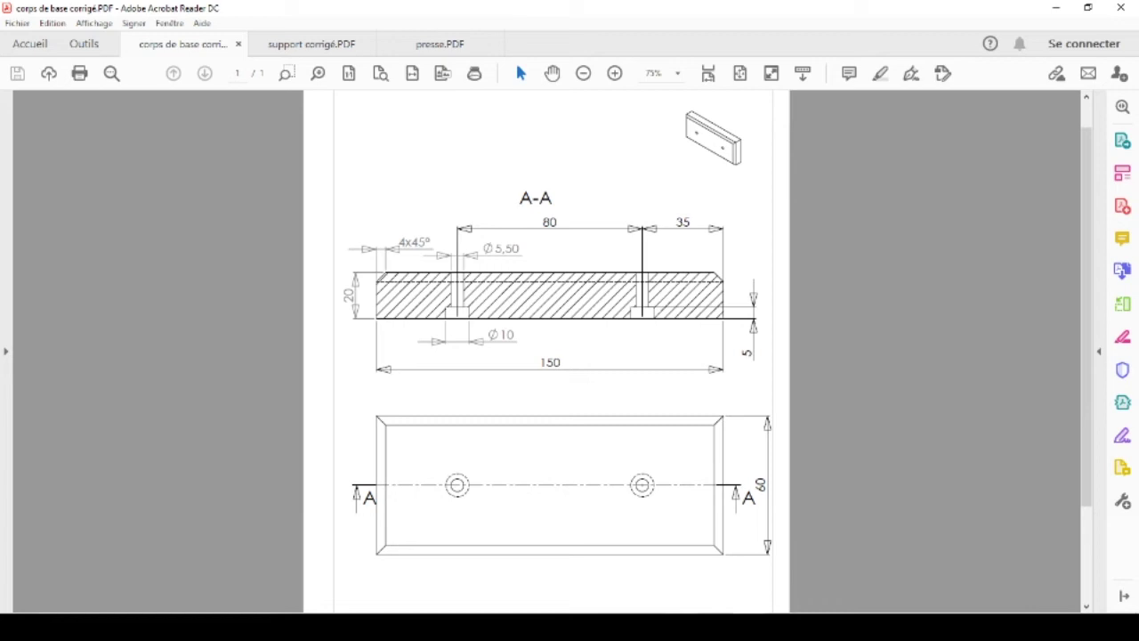
mouse_move(678, 627)
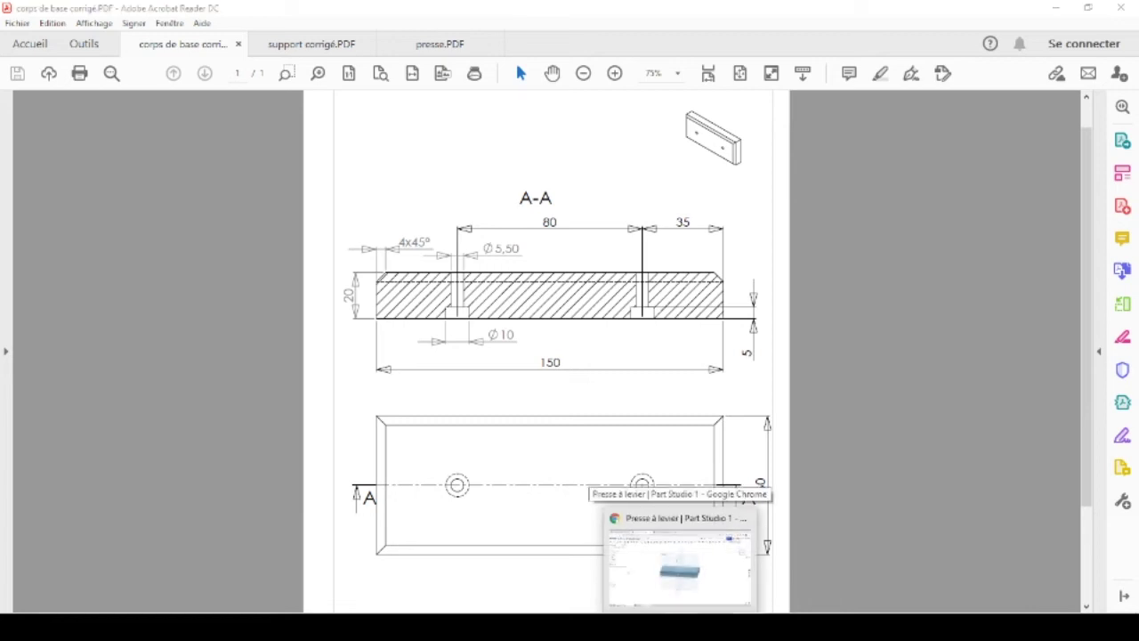
click(610, 523)
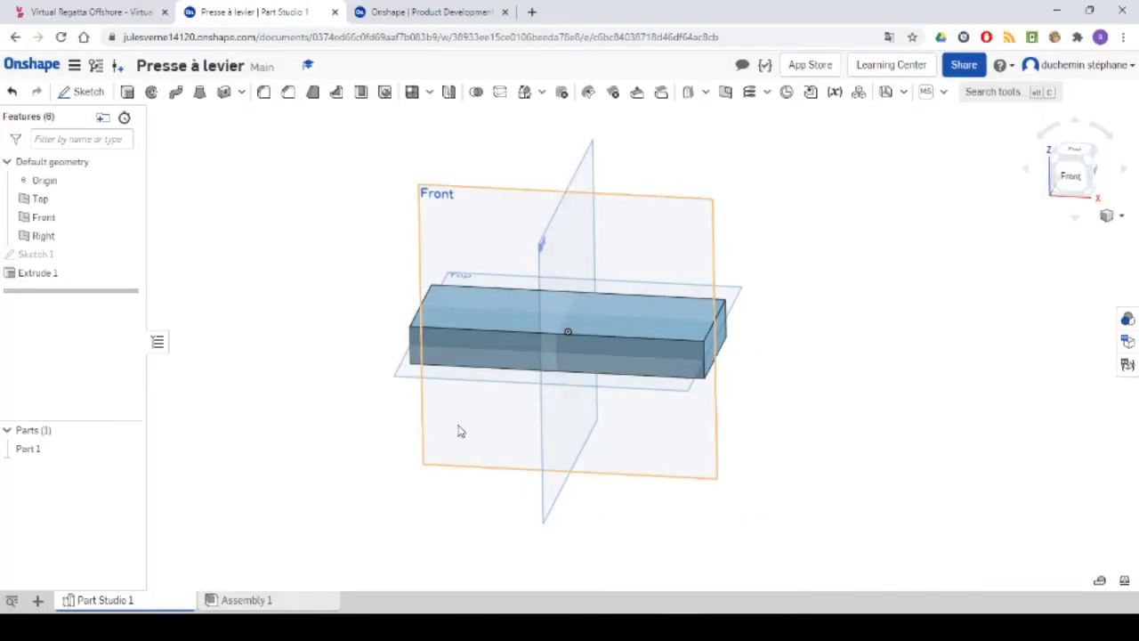
right_drag(499, 411, 493, 328)
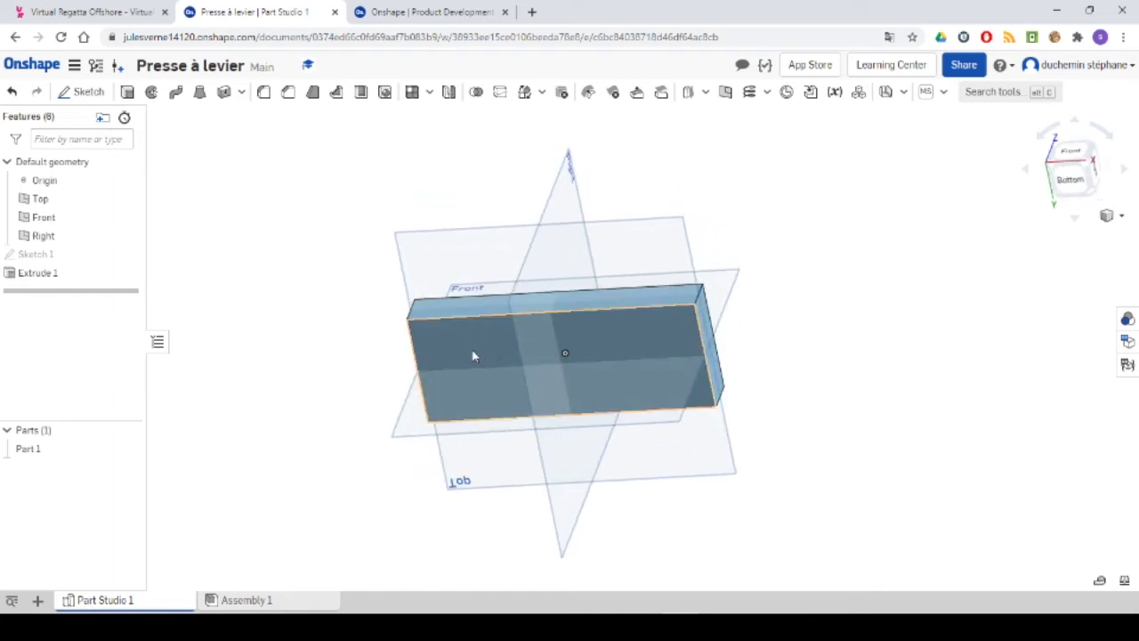
click(473, 352)
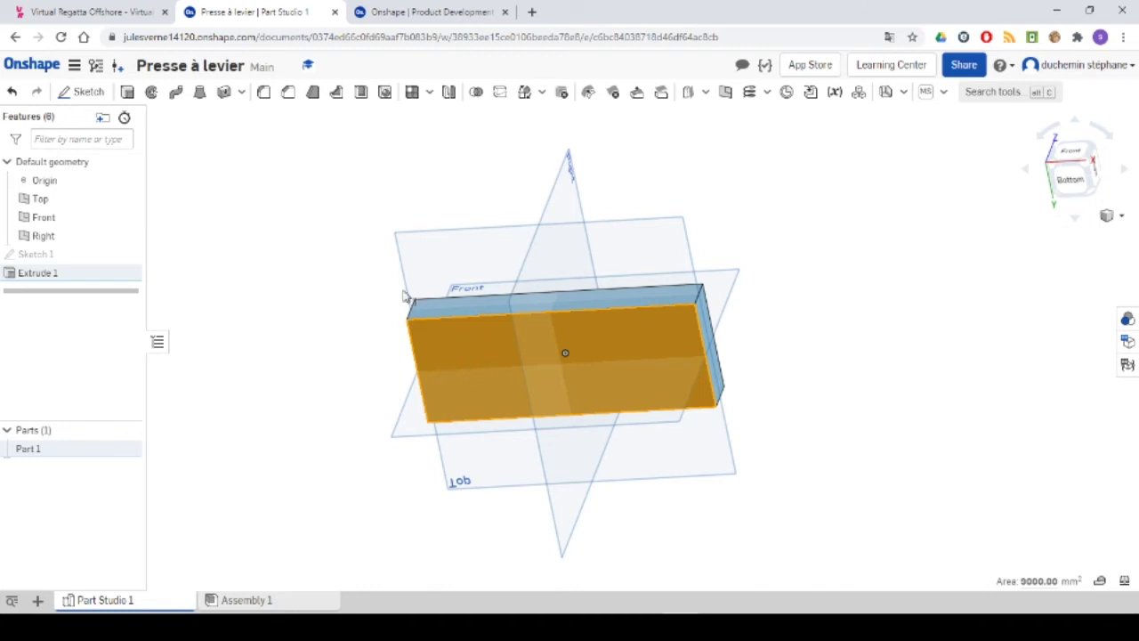
click(83, 93)
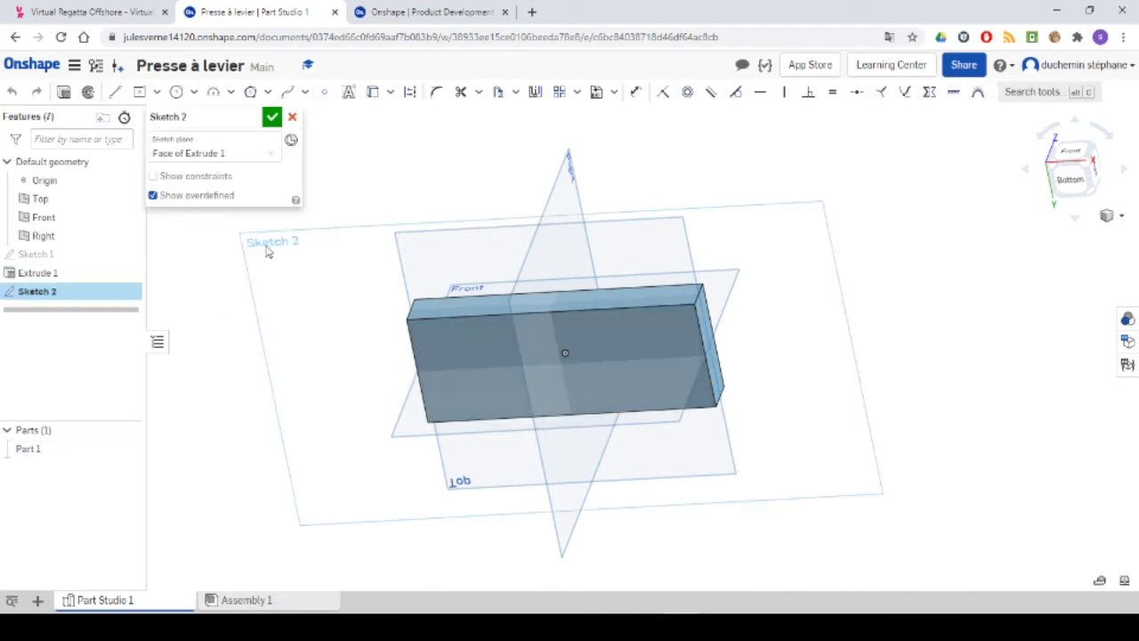
right_click(265, 251)
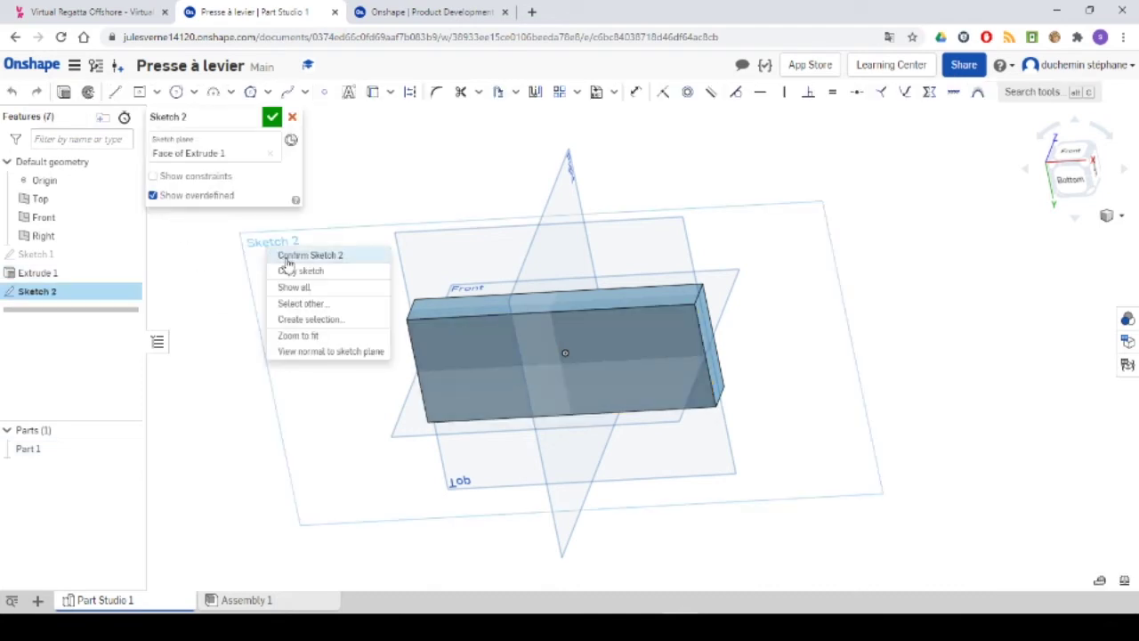
click(307, 352)
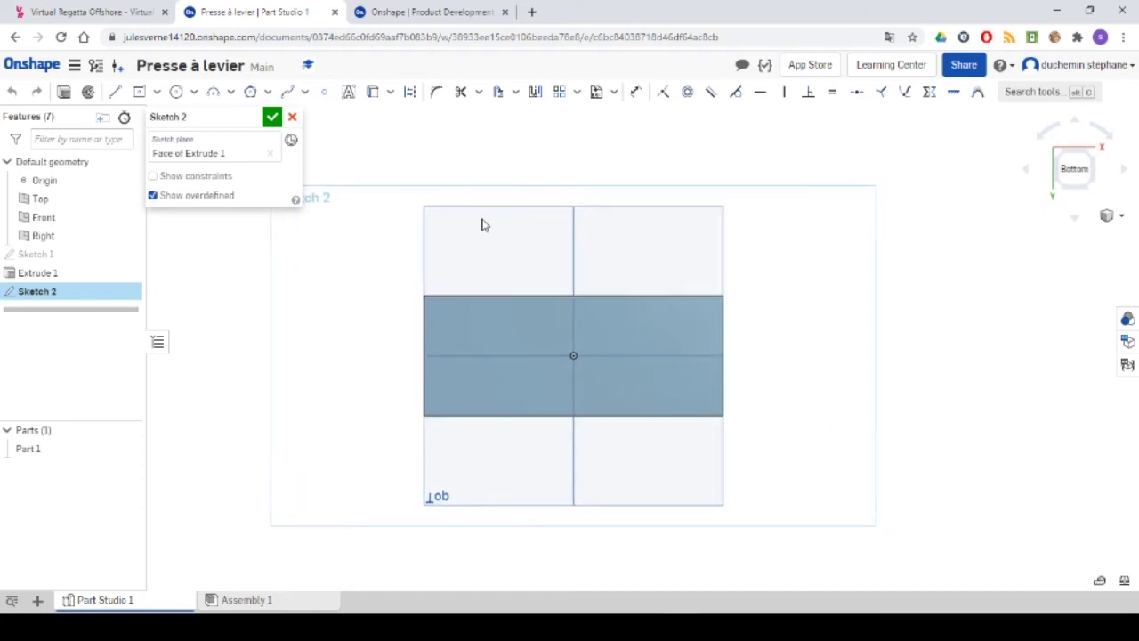
click(323, 95)
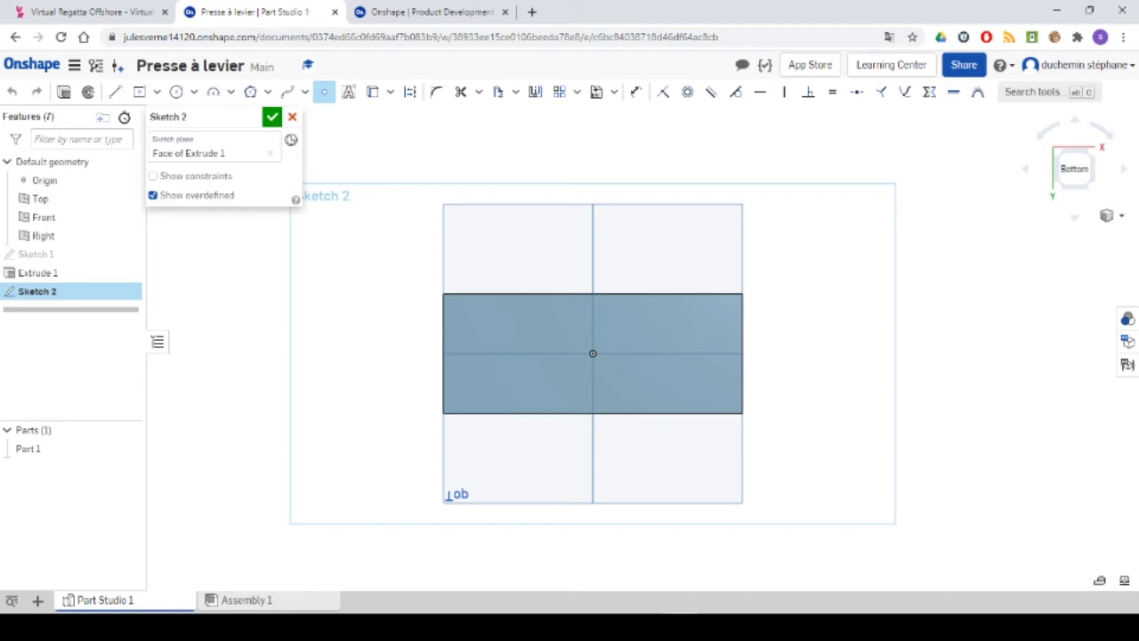
click(292, 118)
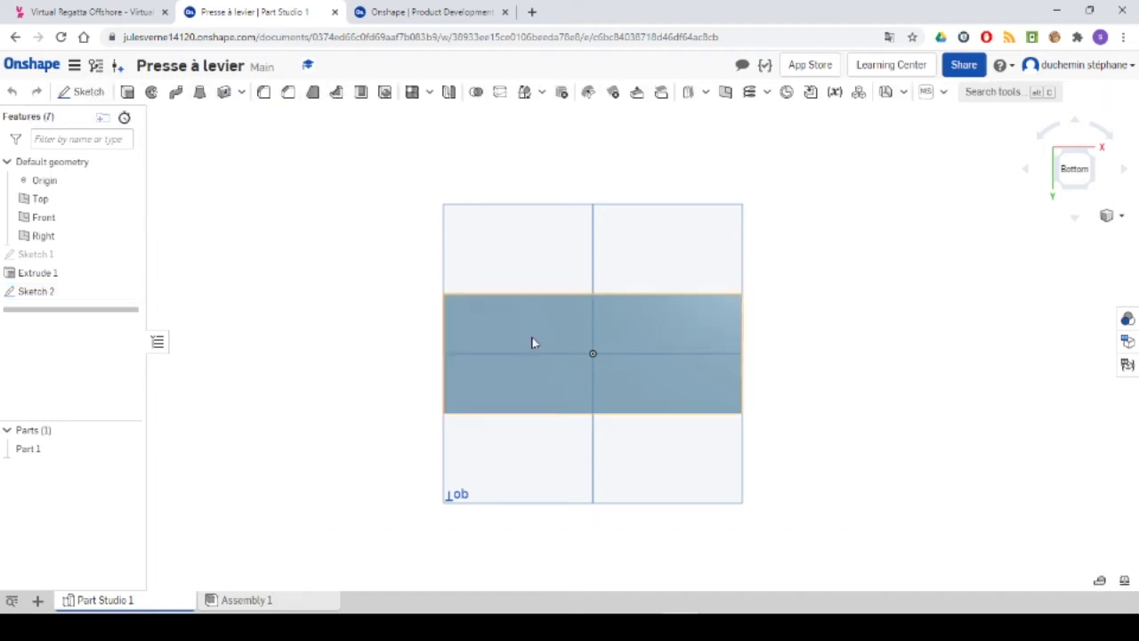
click(462, 327)
right_drag(412, 282, 392, 306)
click(78, 93)
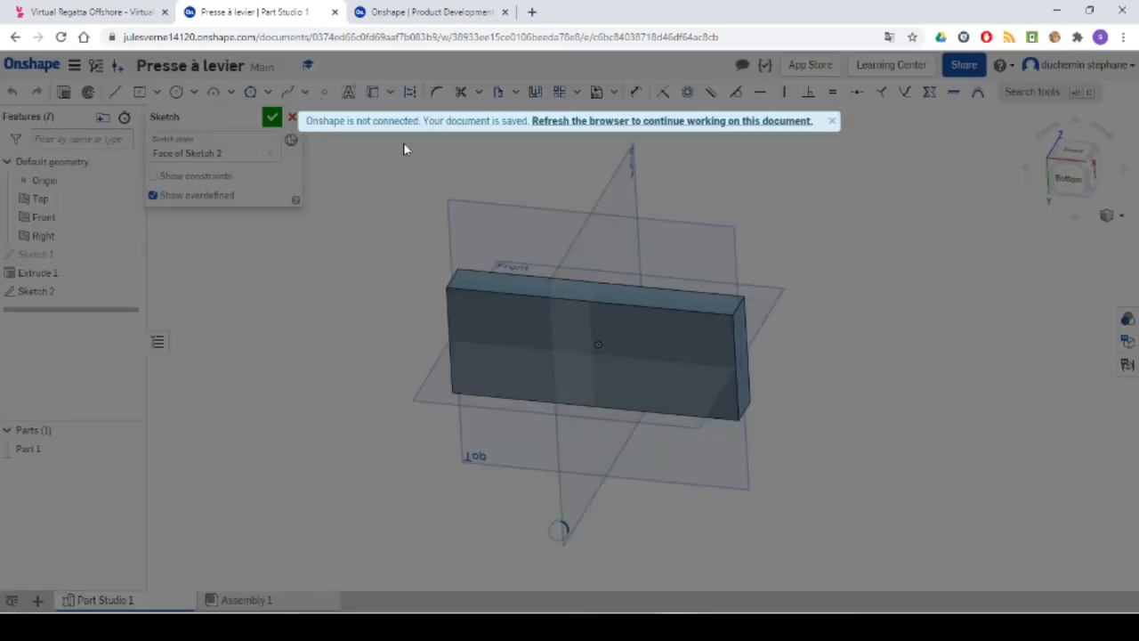
Reload the disconnected document and start a sketch on the block's bottom face, viewed normal to the sketch plane
click(580, 121)
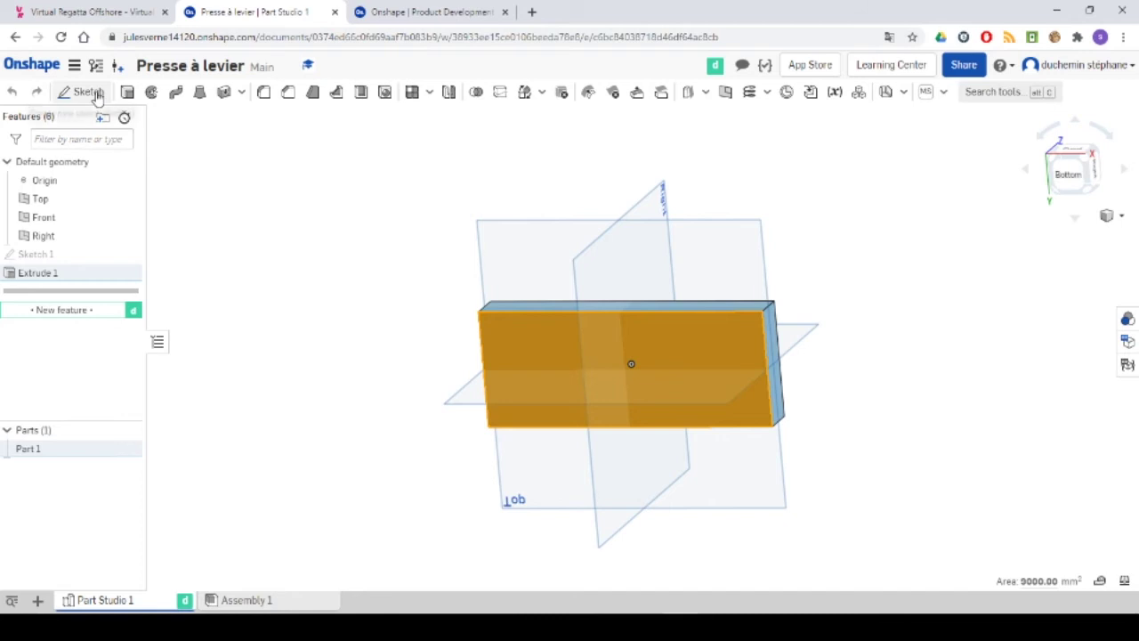
click(563, 349)
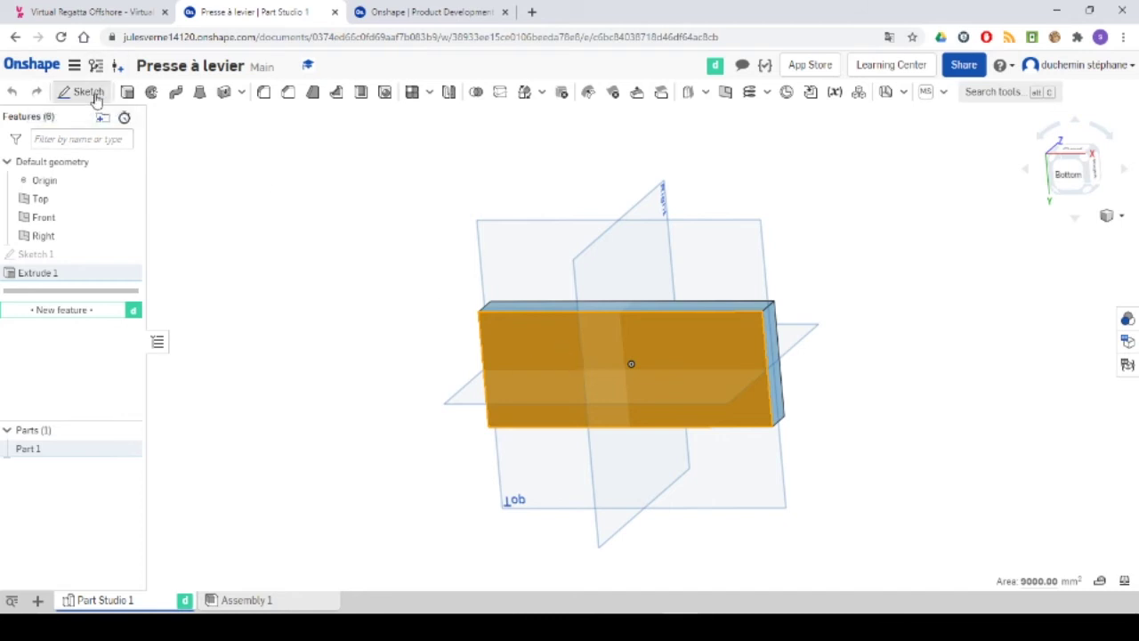
click(82, 91)
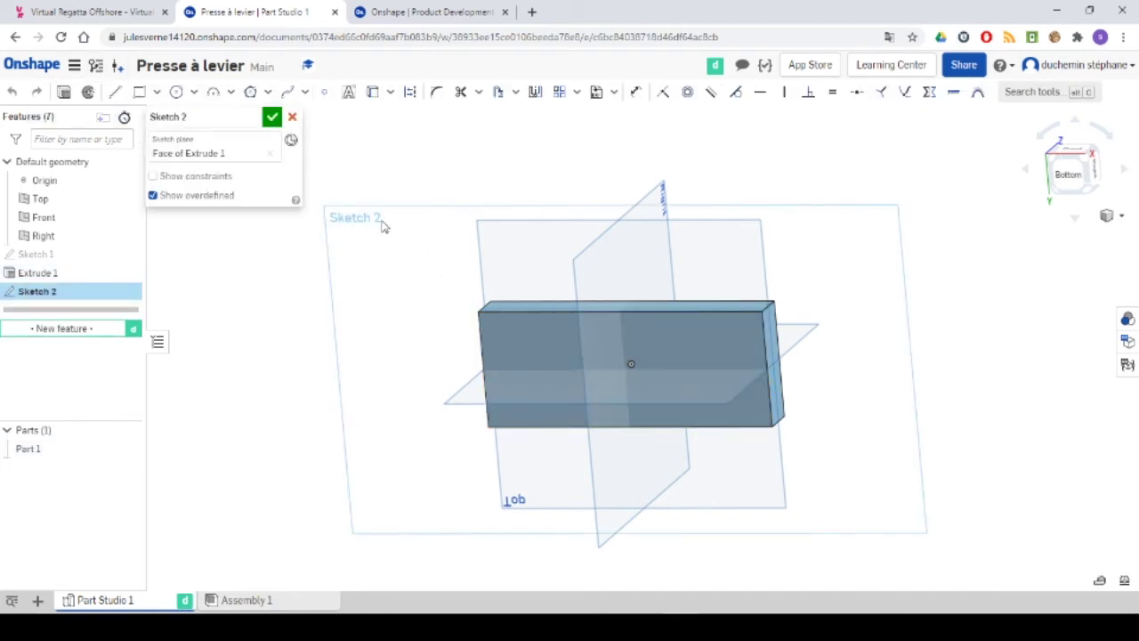
right_click(382, 224)
click(424, 330)
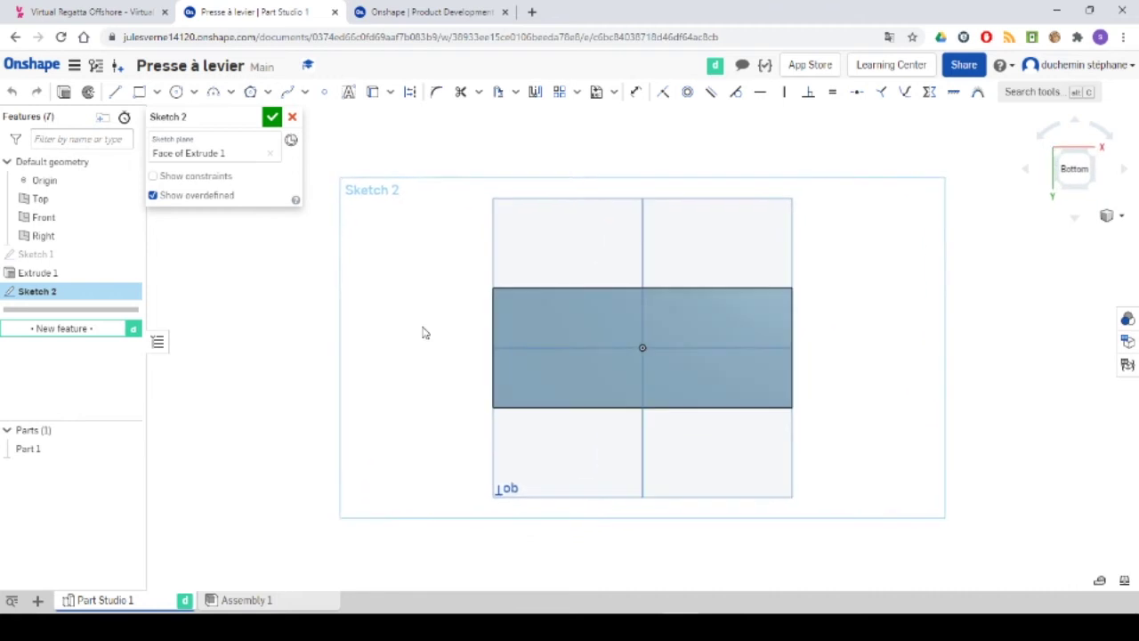
Place a sketch point on the face's horizontal centreline beside the origin and mirror it about the Right plane
click(323, 92)
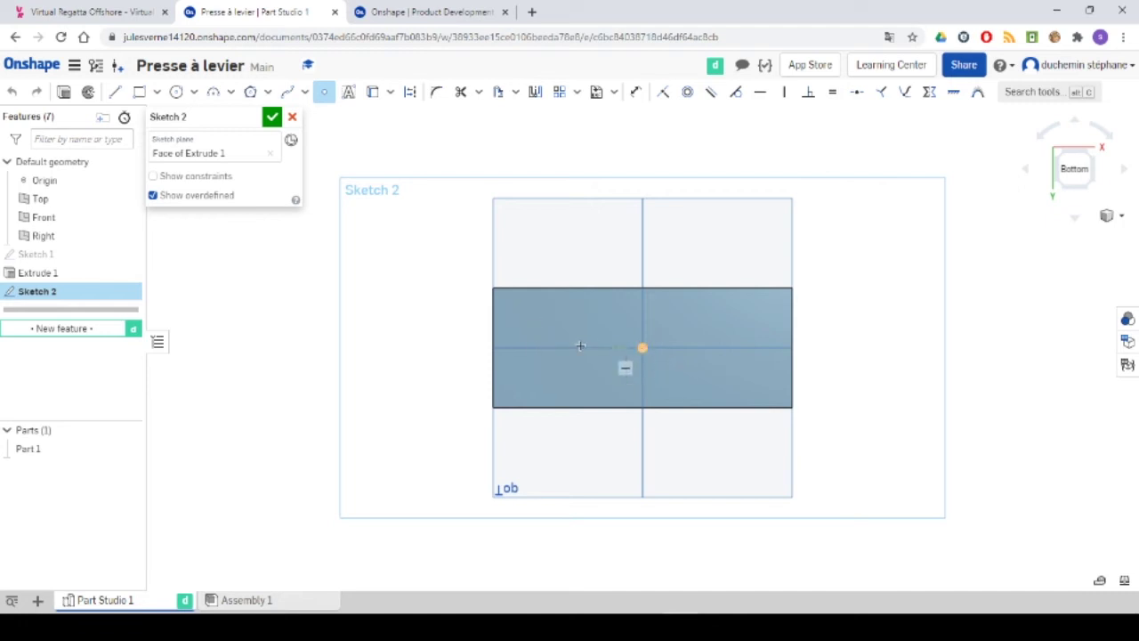
click(536, 347)
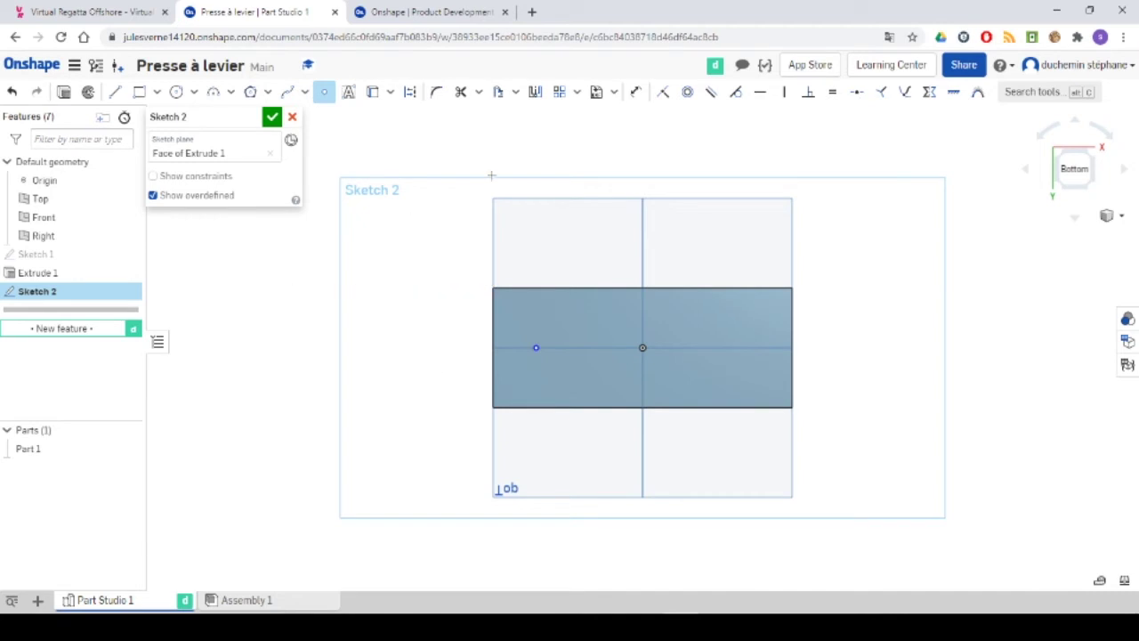
click(535, 95)
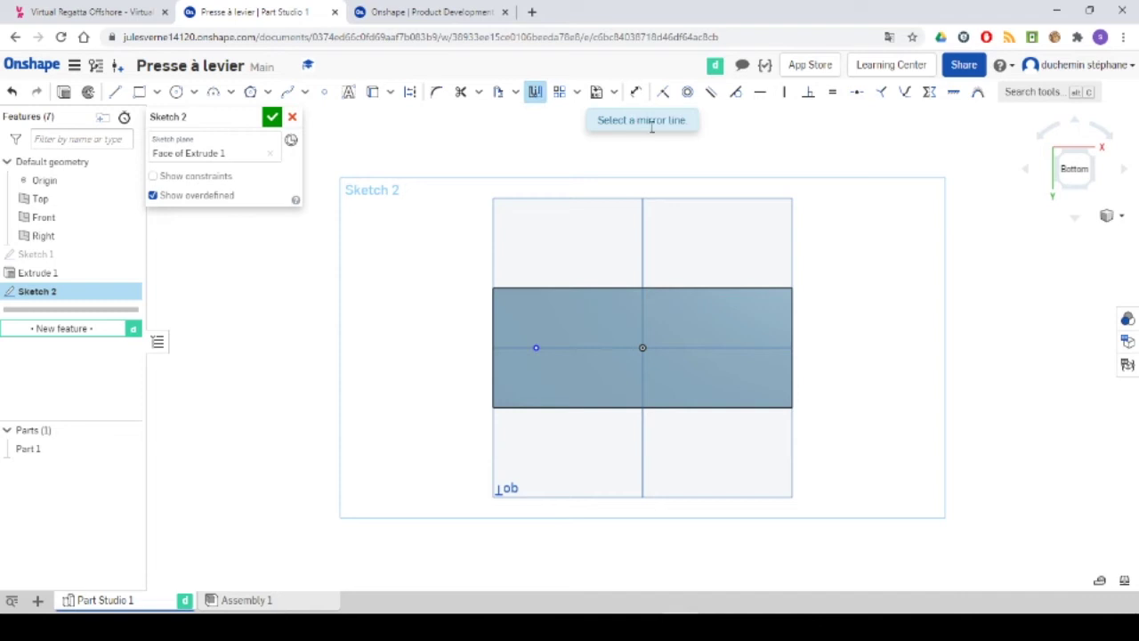
click(644, 243)
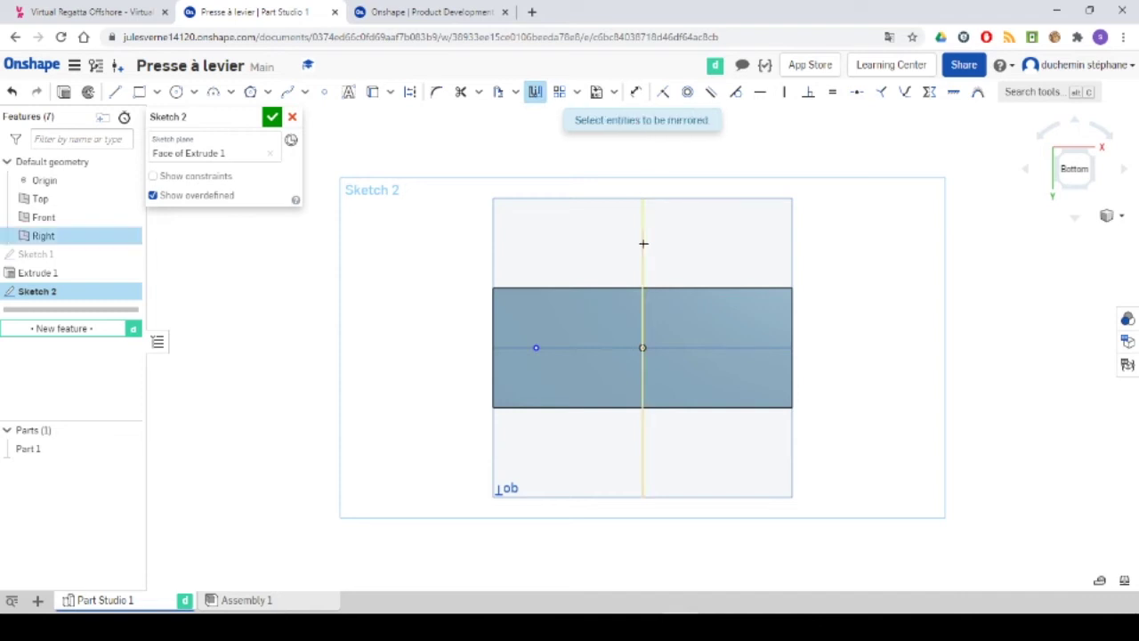
click(535, 346)
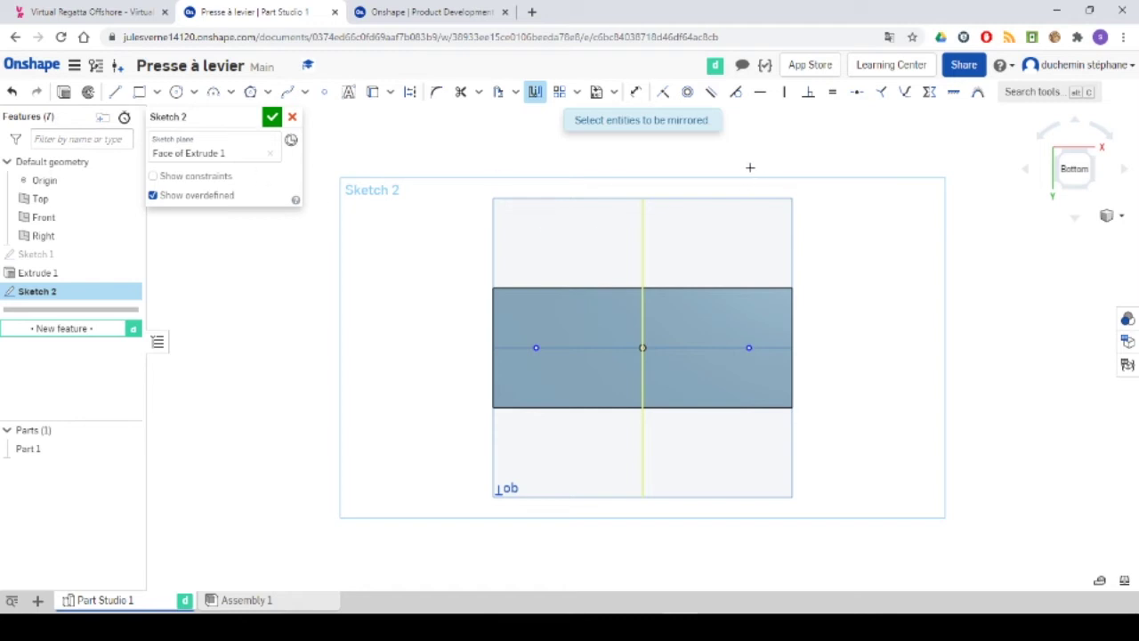
click(534, 92)
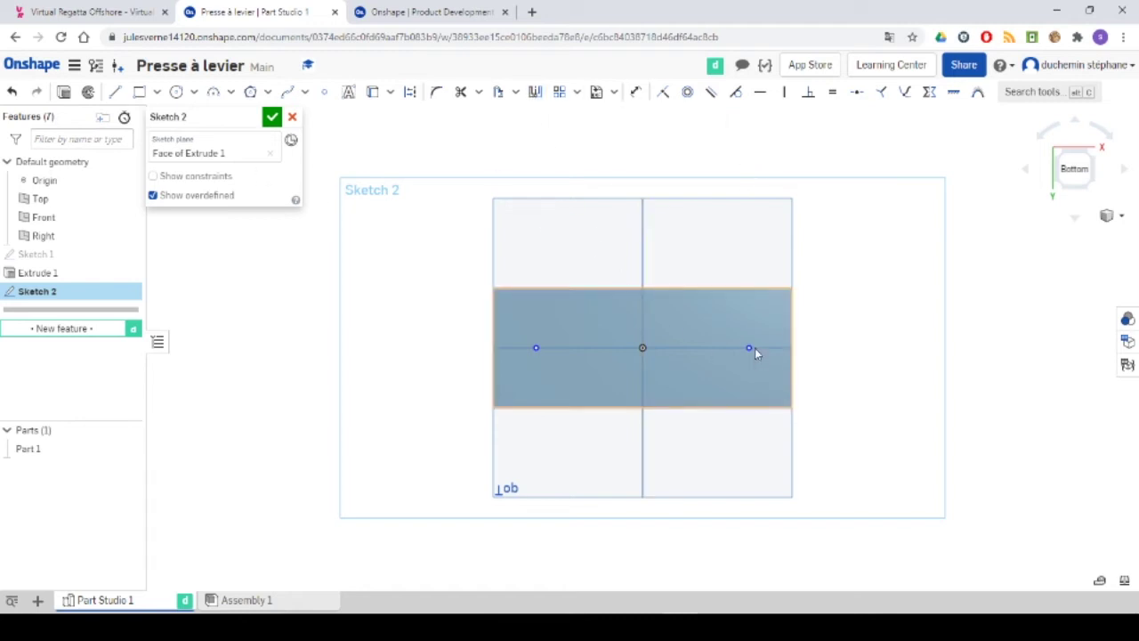
Move the mirrored points symmetrically inward to about 80 mm apart and check the hole spacing on the PDF drawing
mouse_move(750, 347)
mouse_down()
mouse_move(753, 356)
mouse_move(691, 360)
mouse_up()
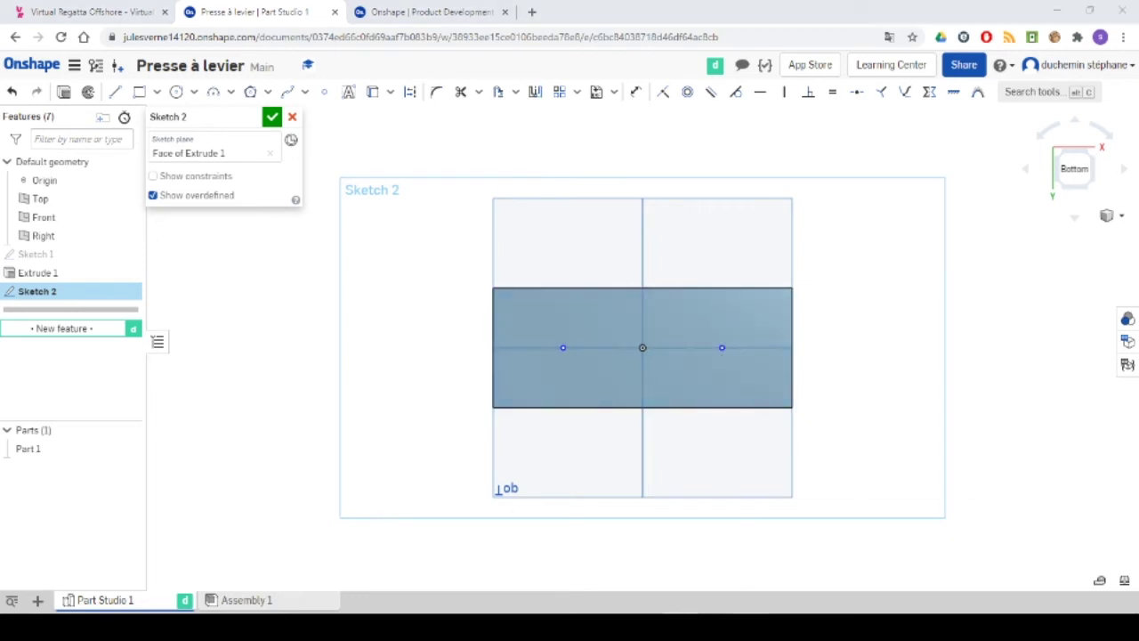
mouse_move(751, 631)
click(591, 580)
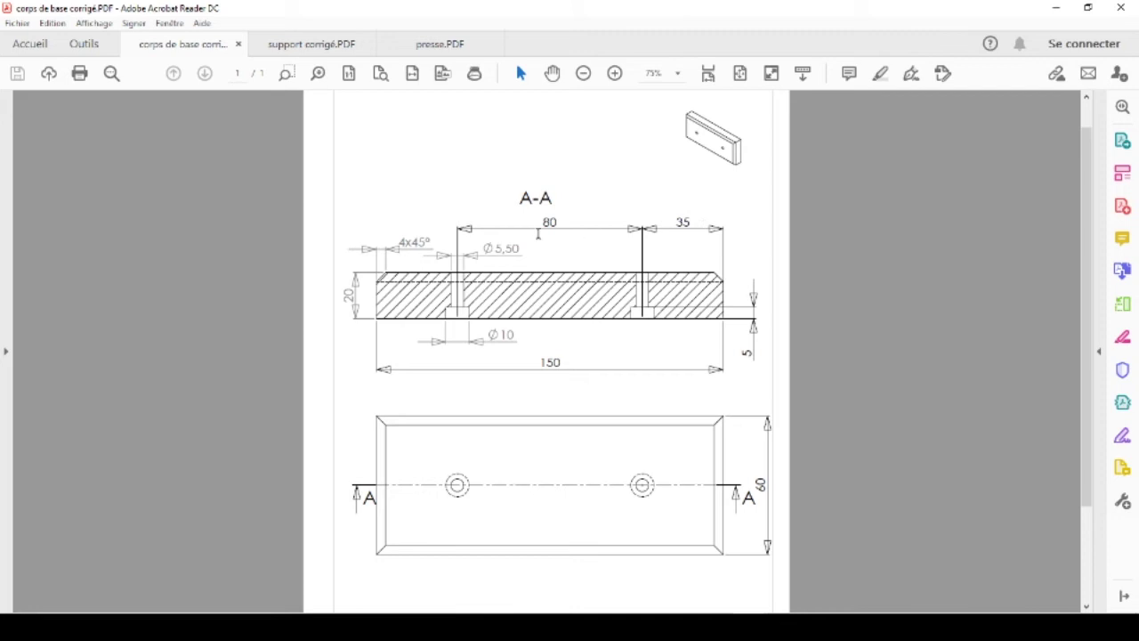
click(693, 628)
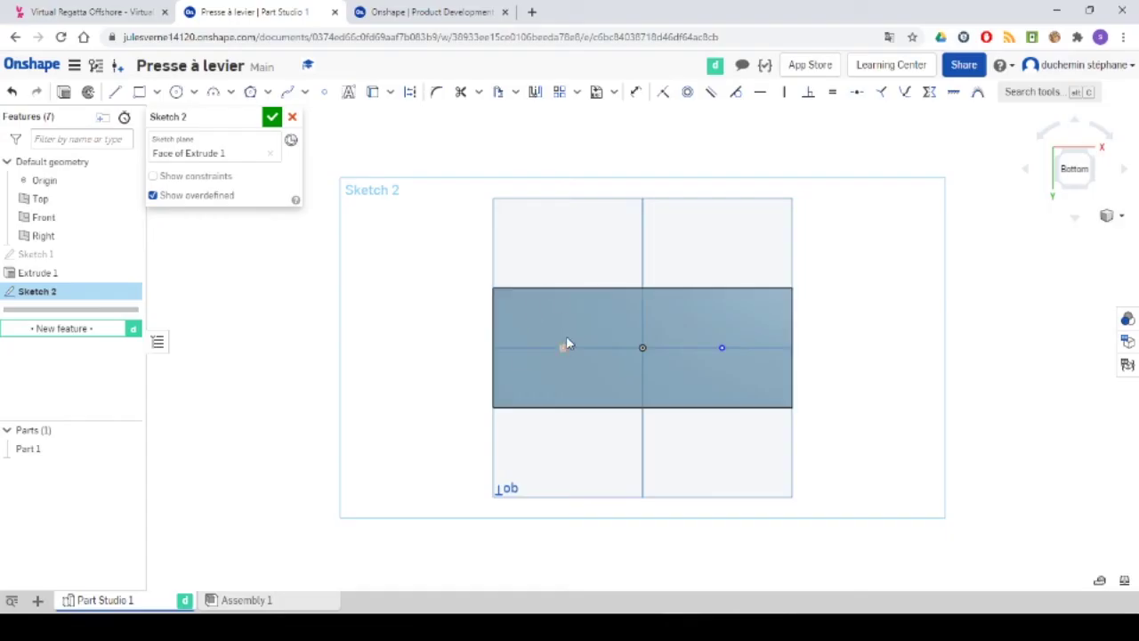
Dimension the horizontal distance between the two points at 80 mm and finish the sketch
click(636, 94)
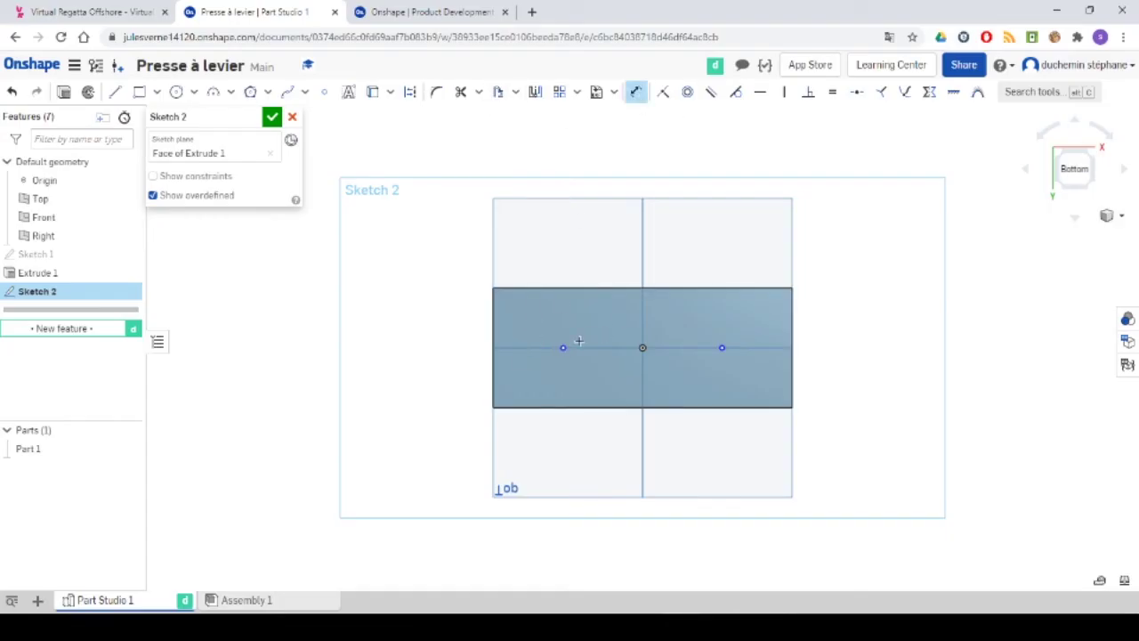
click(562, 347)
click(722, 347)
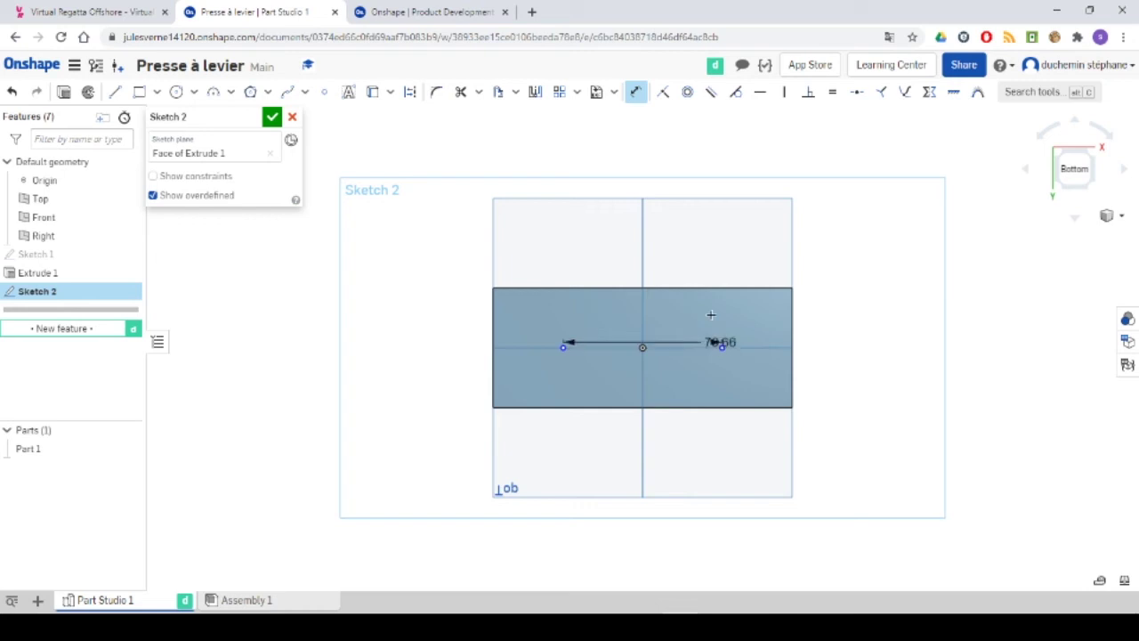
click(645, 234)
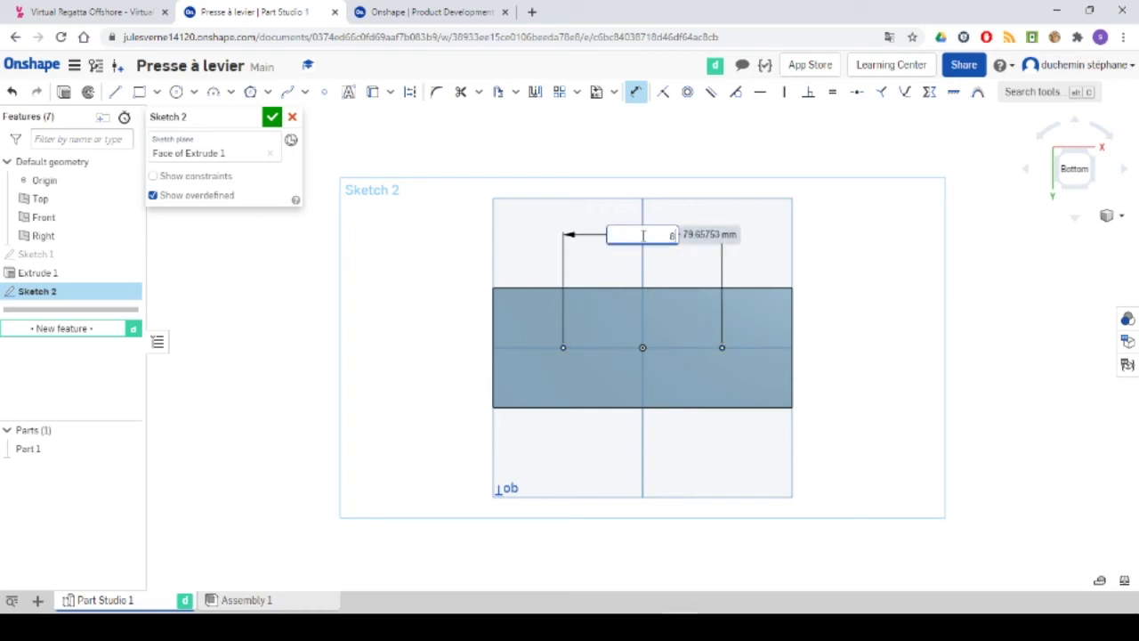
key(Return)
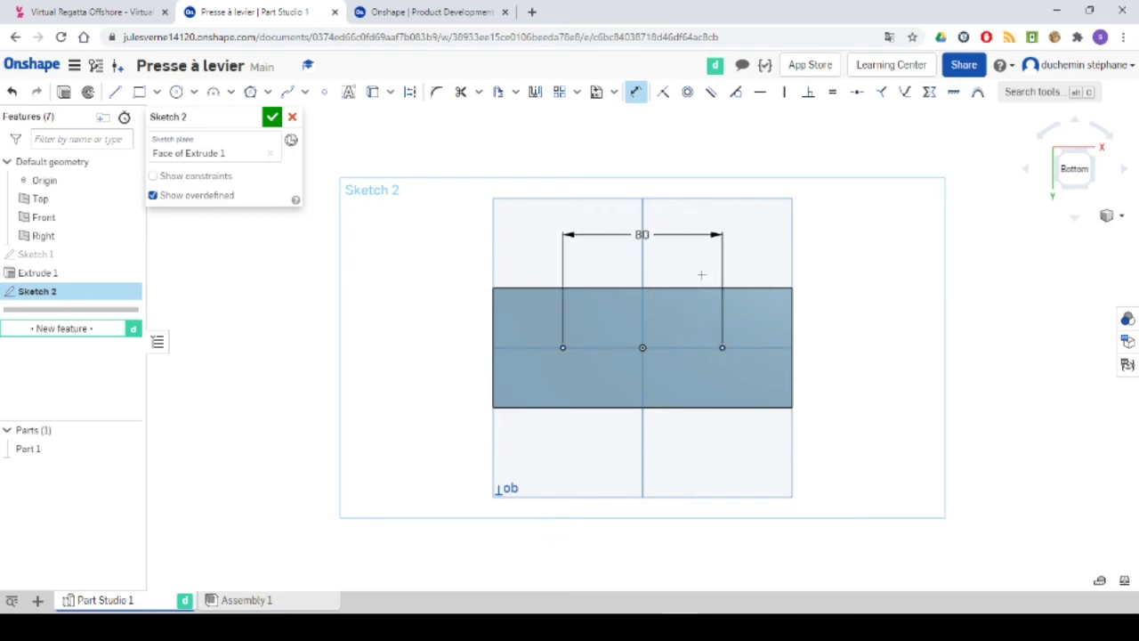
click(272, 118)
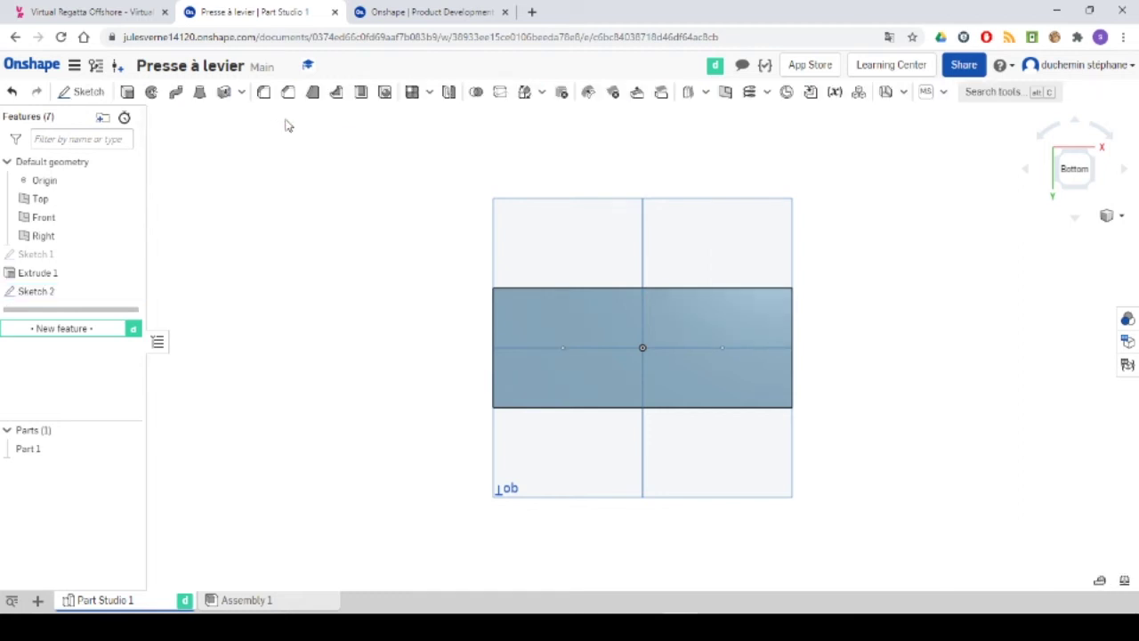
Create ISO M5 normal-fit clearance through holes with counterbores at the two sketch points on the block's bottom face
click(29, 295)
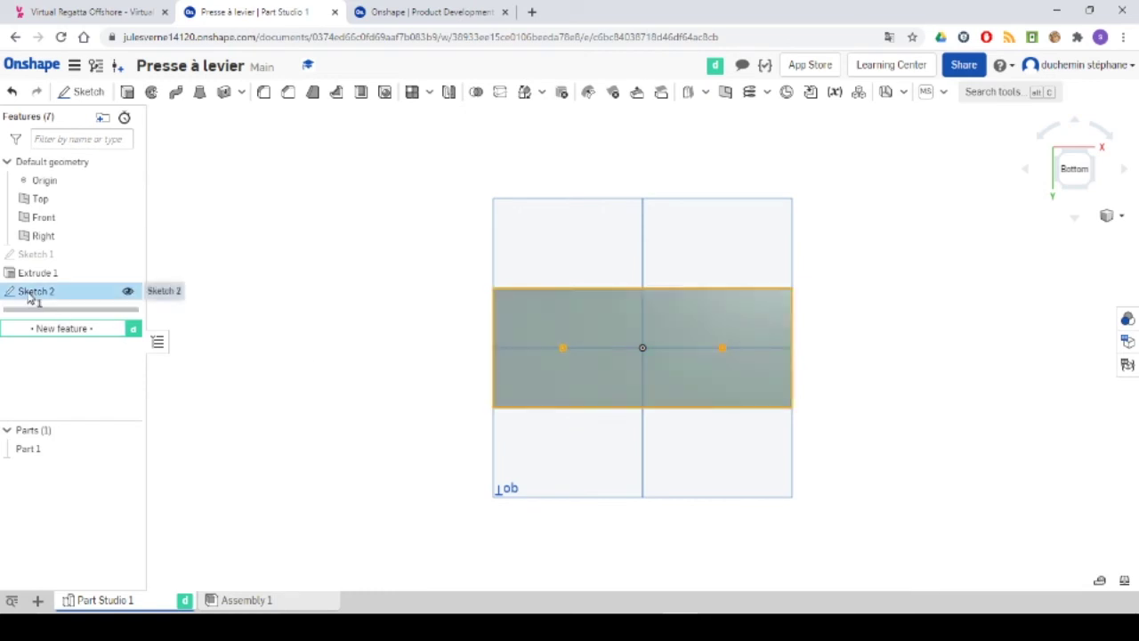
click(385, 93)
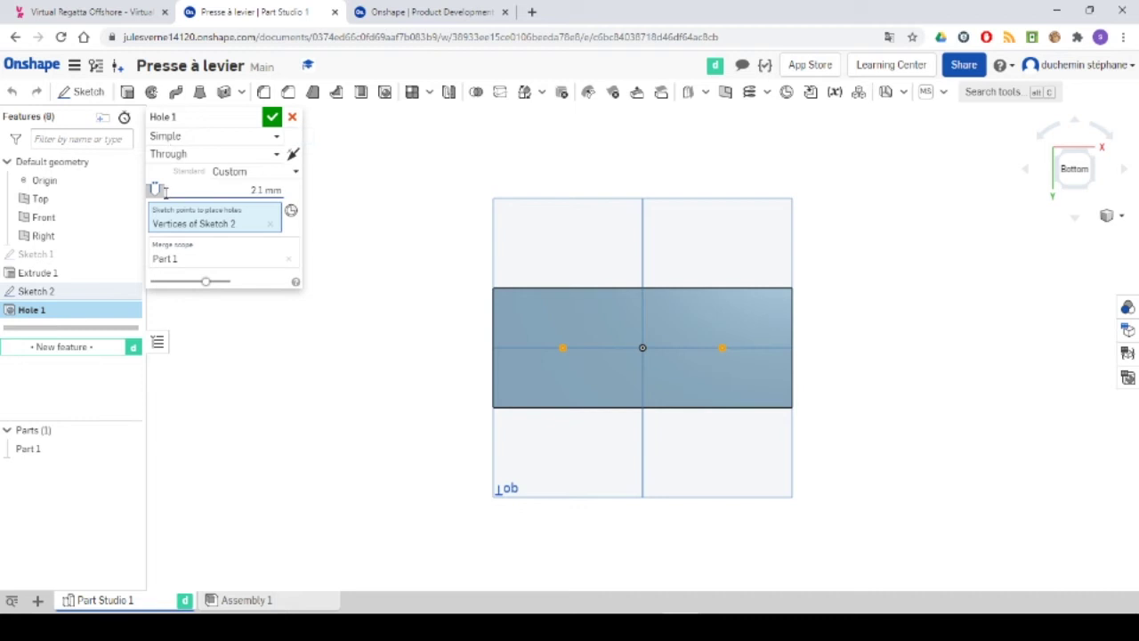
click(198, 136)
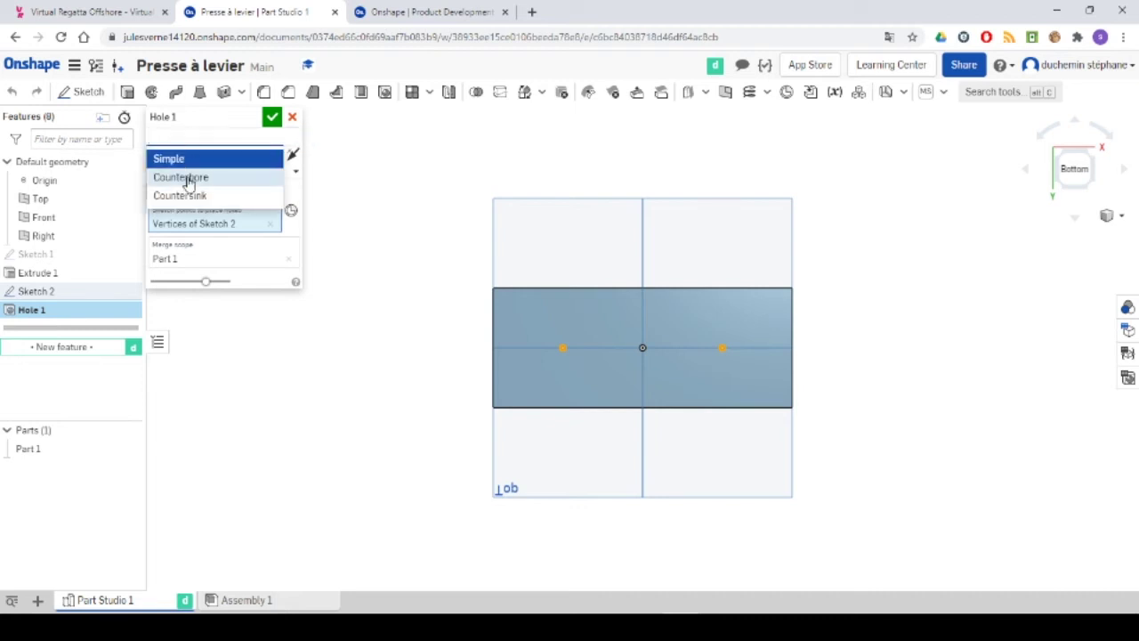
click(188, 178)
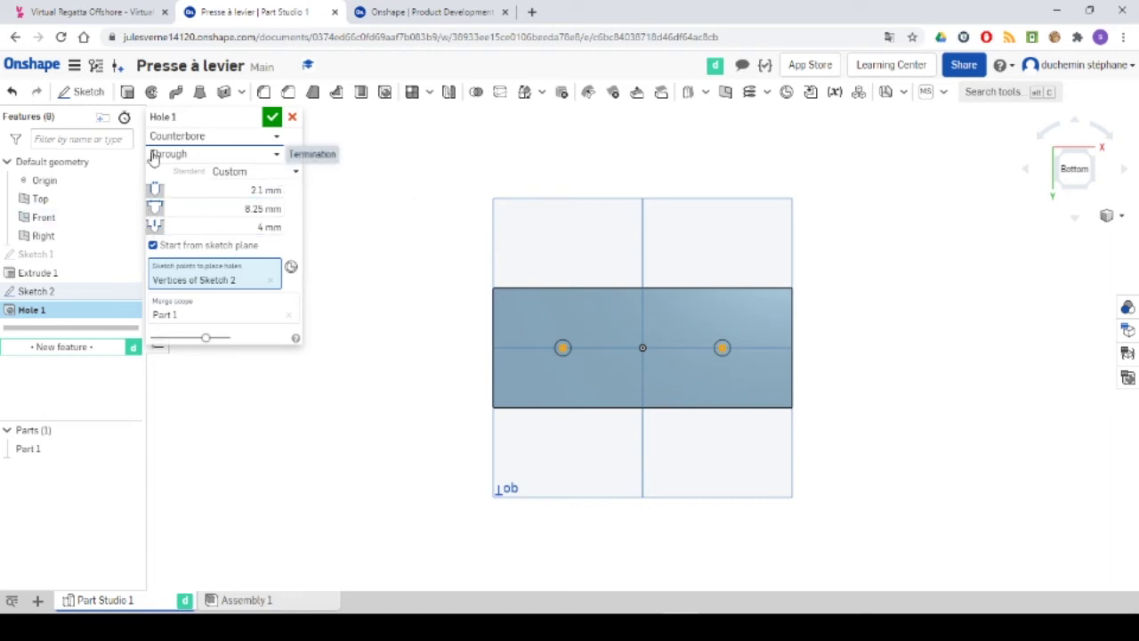
click(256, 173)
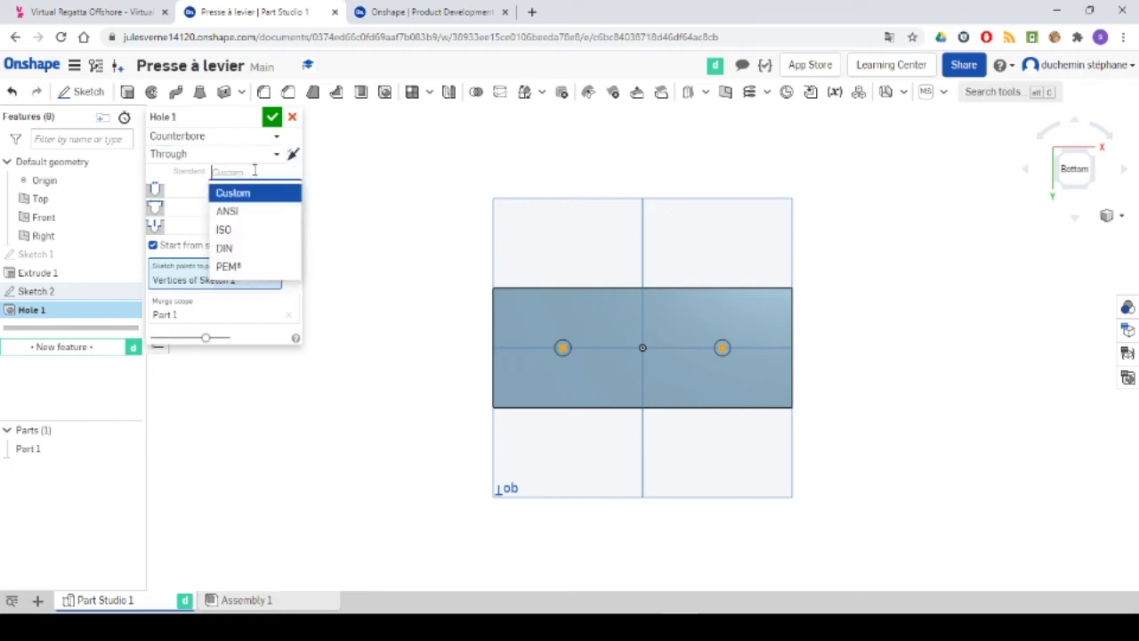
click(224, 231)
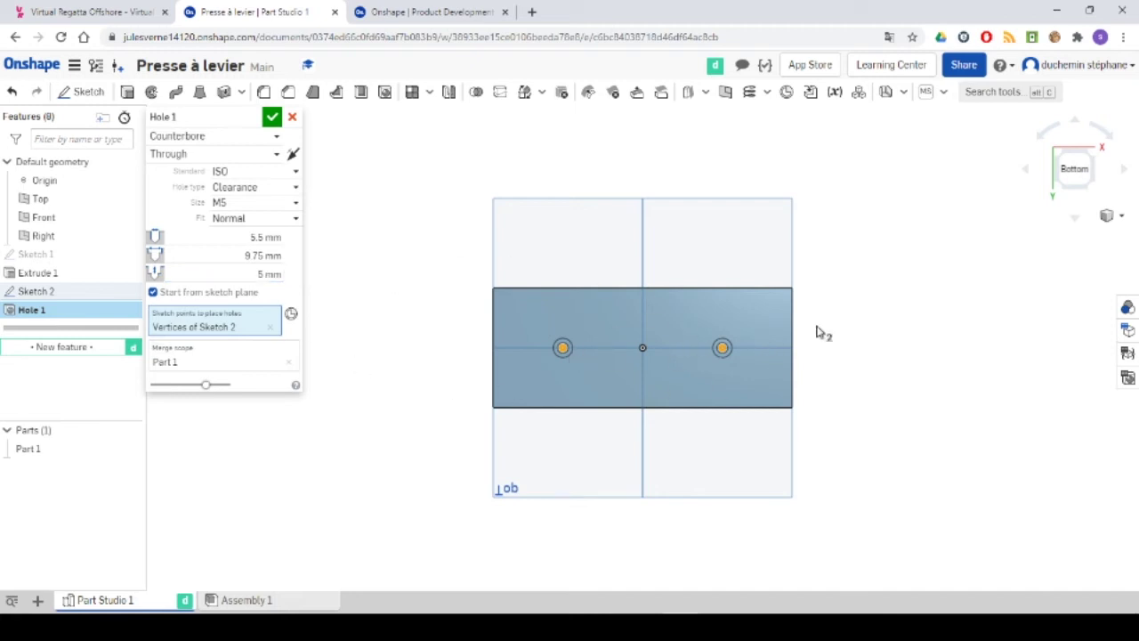
key(shift+7)
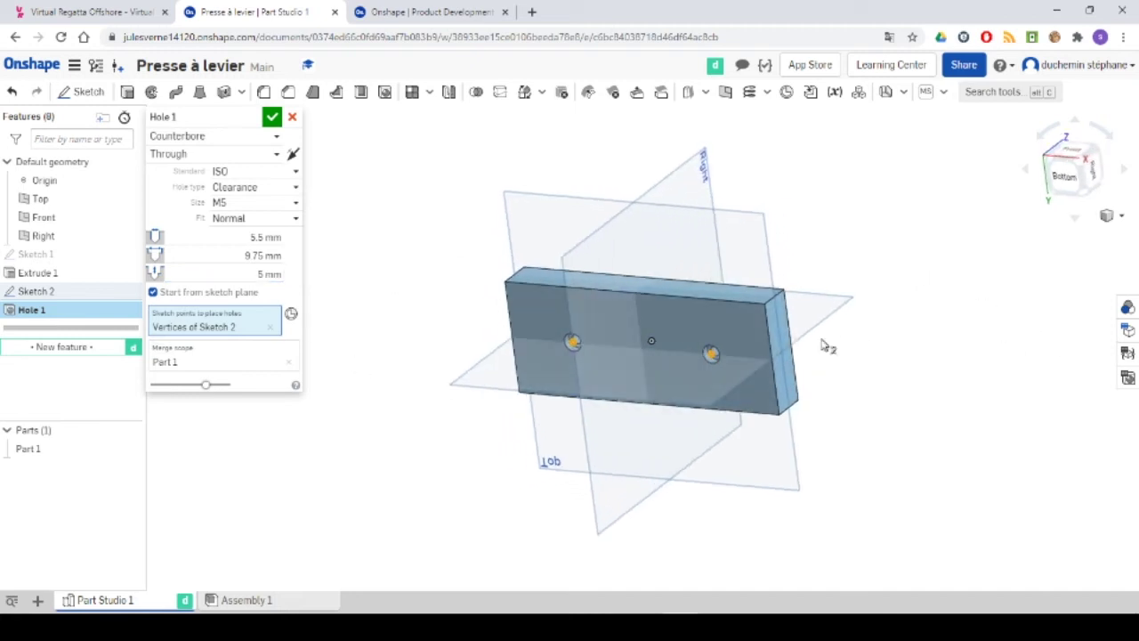
click(271, 118)
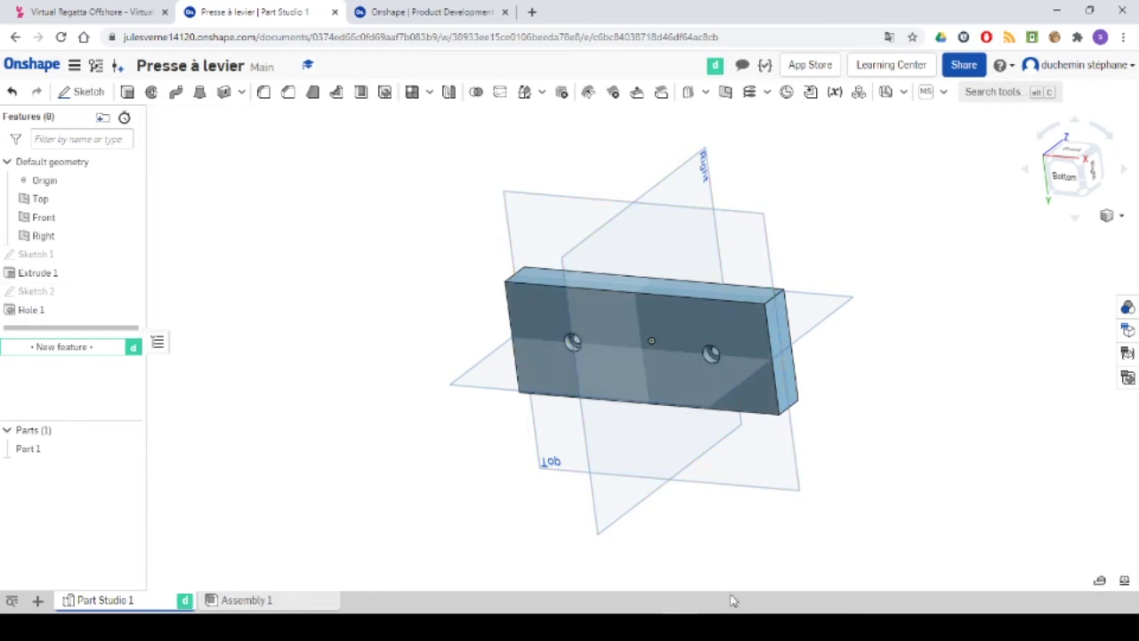
Check the chamfer size on the PDF drawing and set up a distance-and-angle chamfer of 4 mm at 45°
click(605, 559)
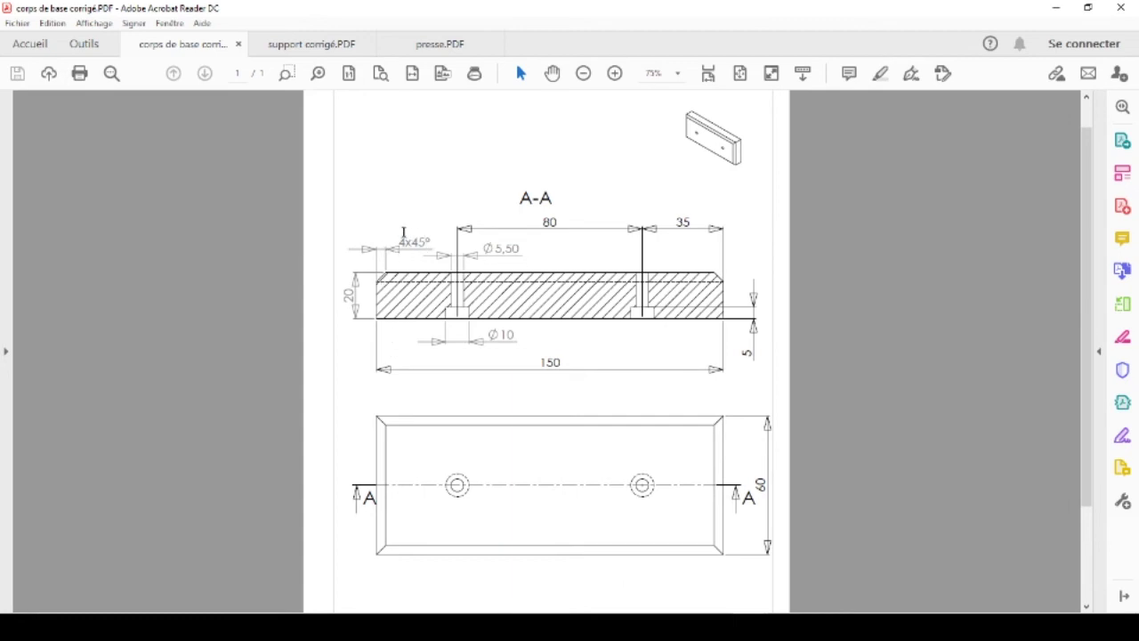
key(alt+Tab)
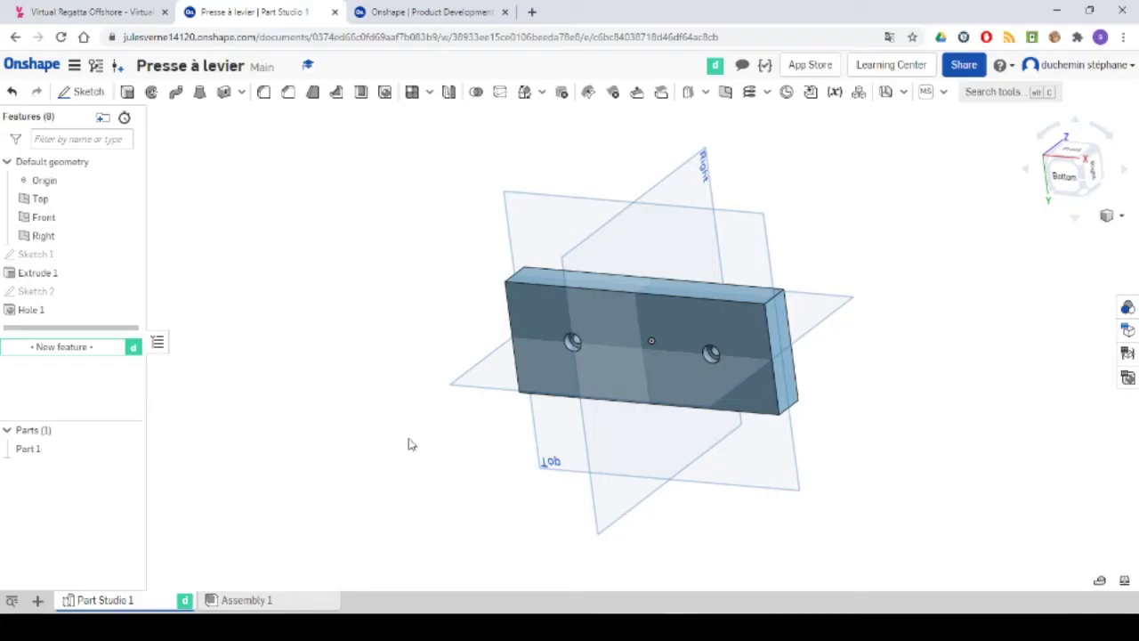
right_drag(411, 480, 395, 437)
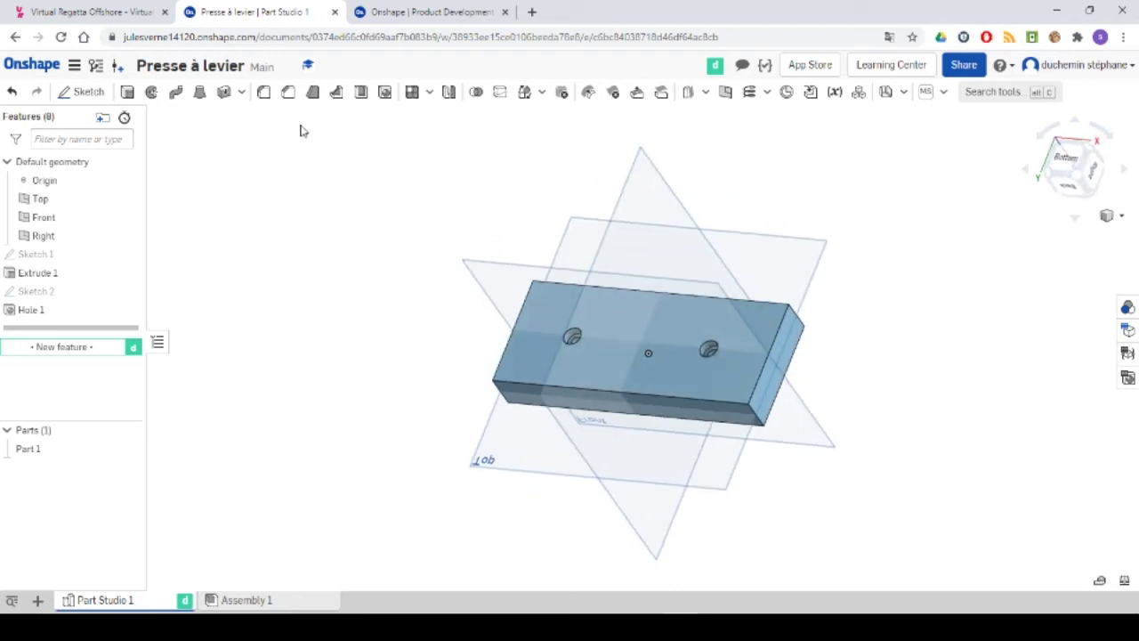
click(287, 92)
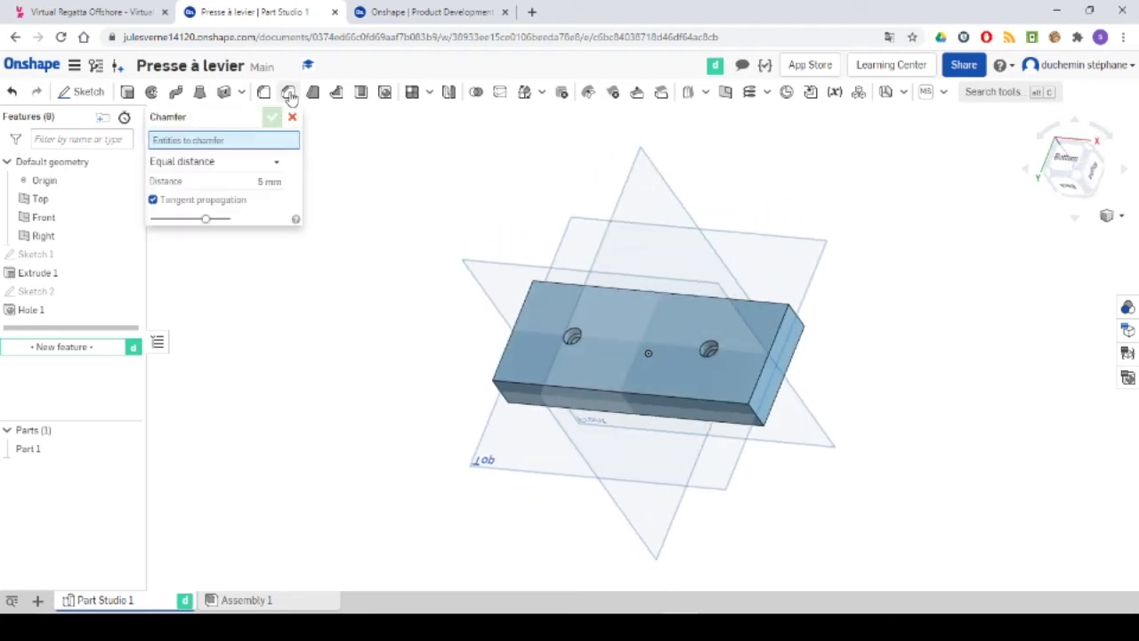
click(227, 162)
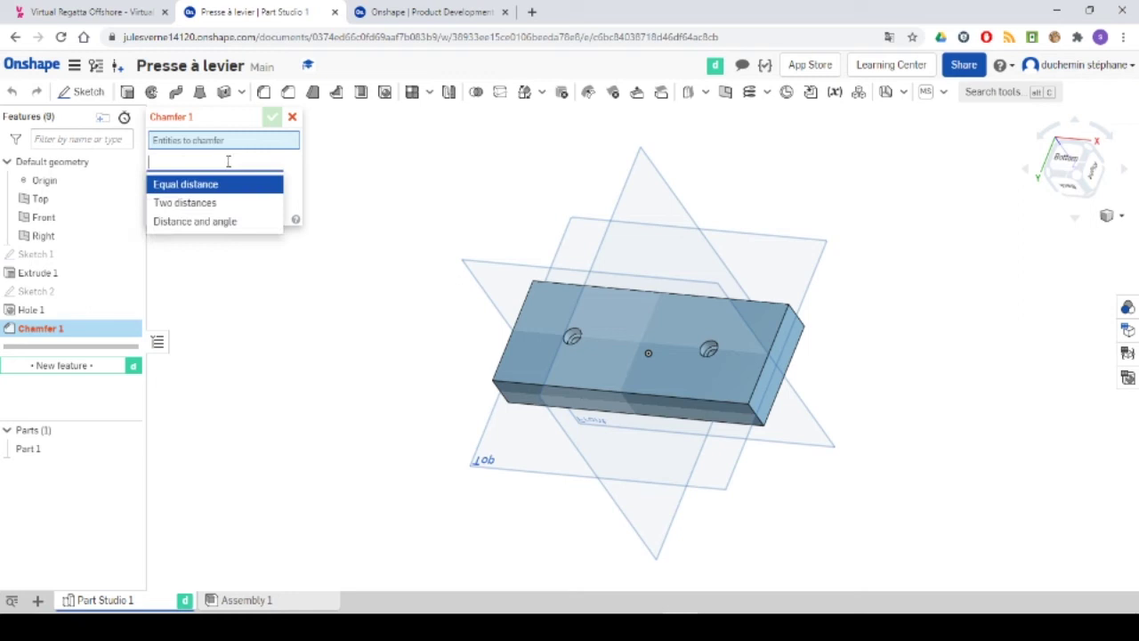
click(204, 223)
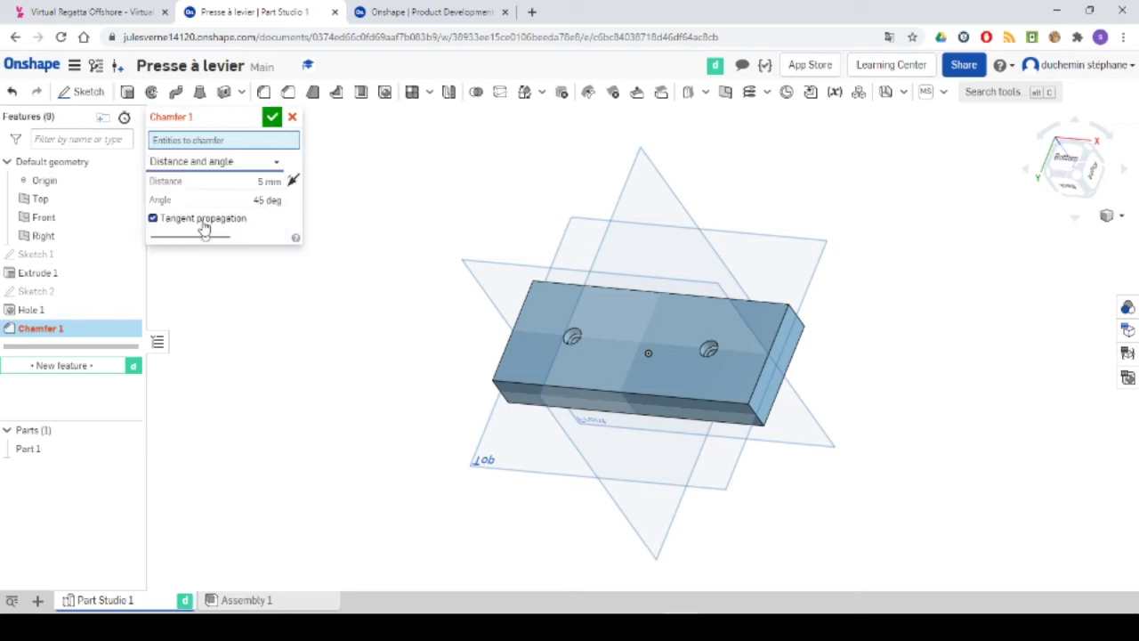
click(259, 180)
text(4)
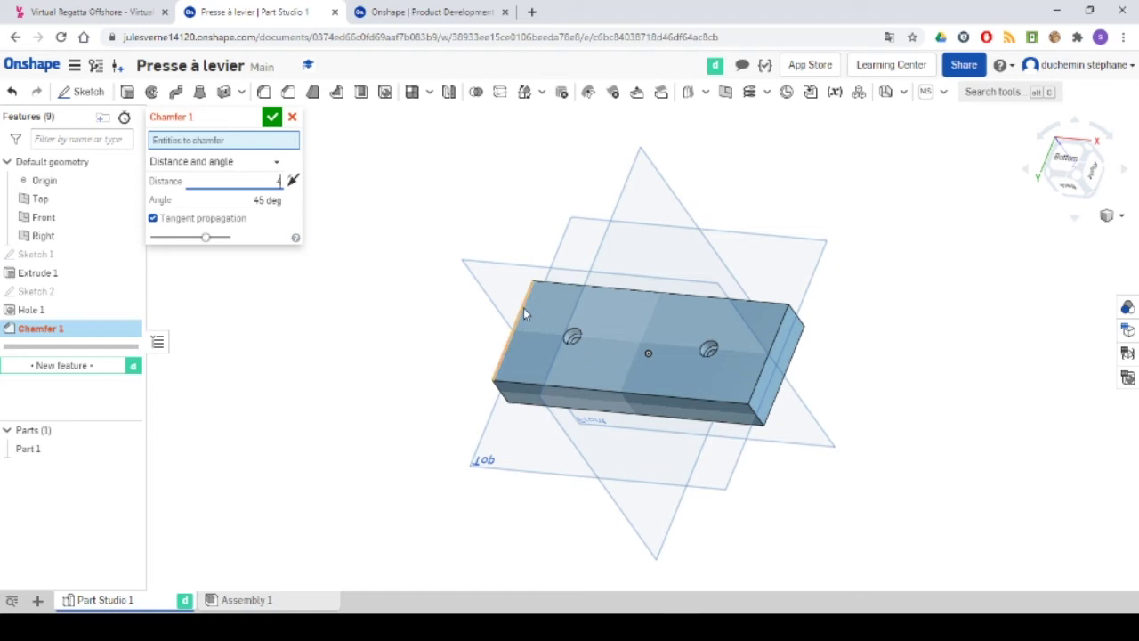
click(548, 316)
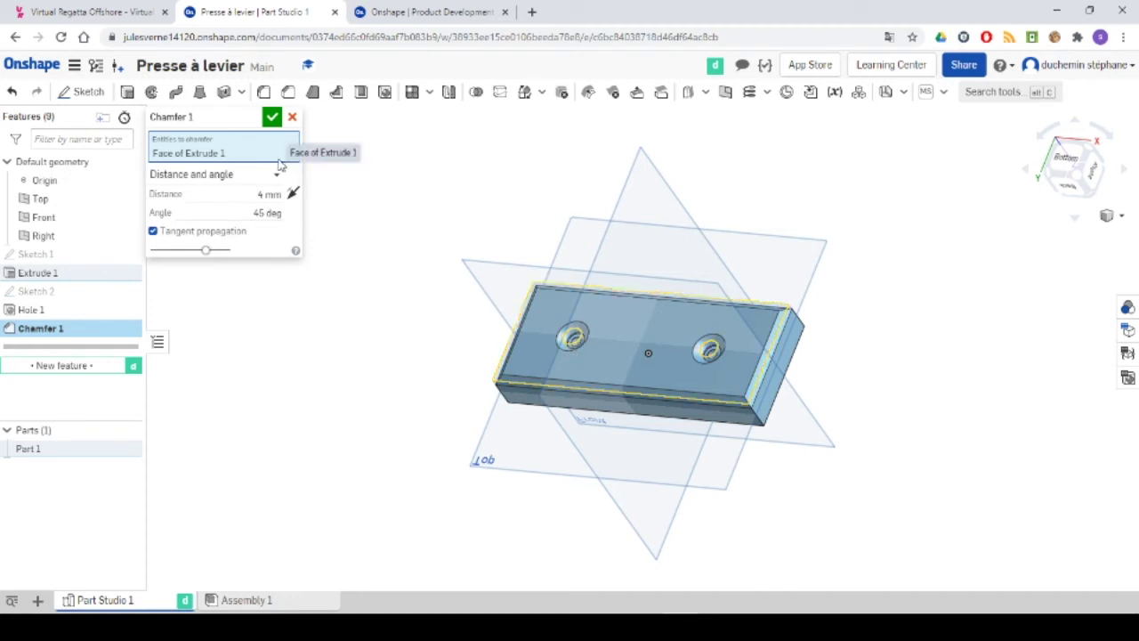
scroll(525, 356, up, 6)
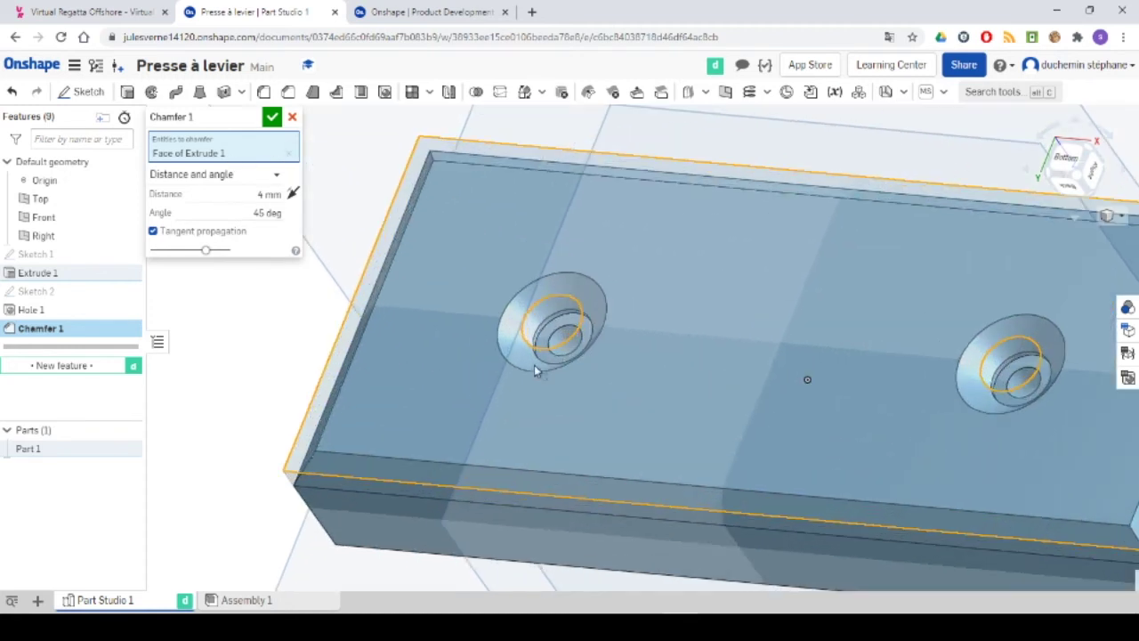
click(536, 353)
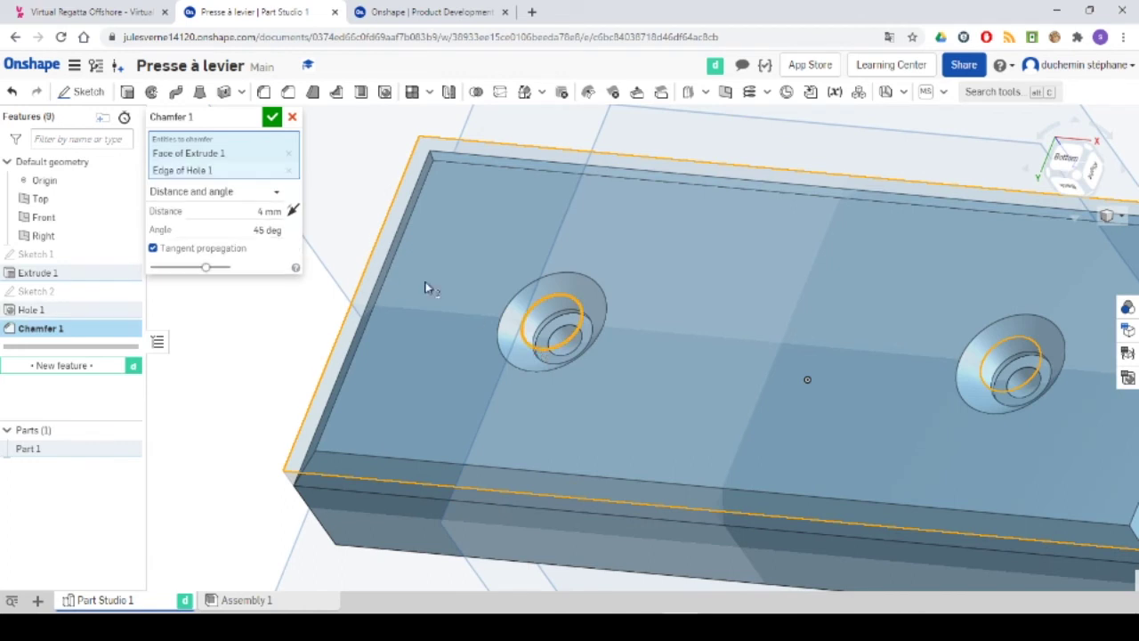
click(288, 170)
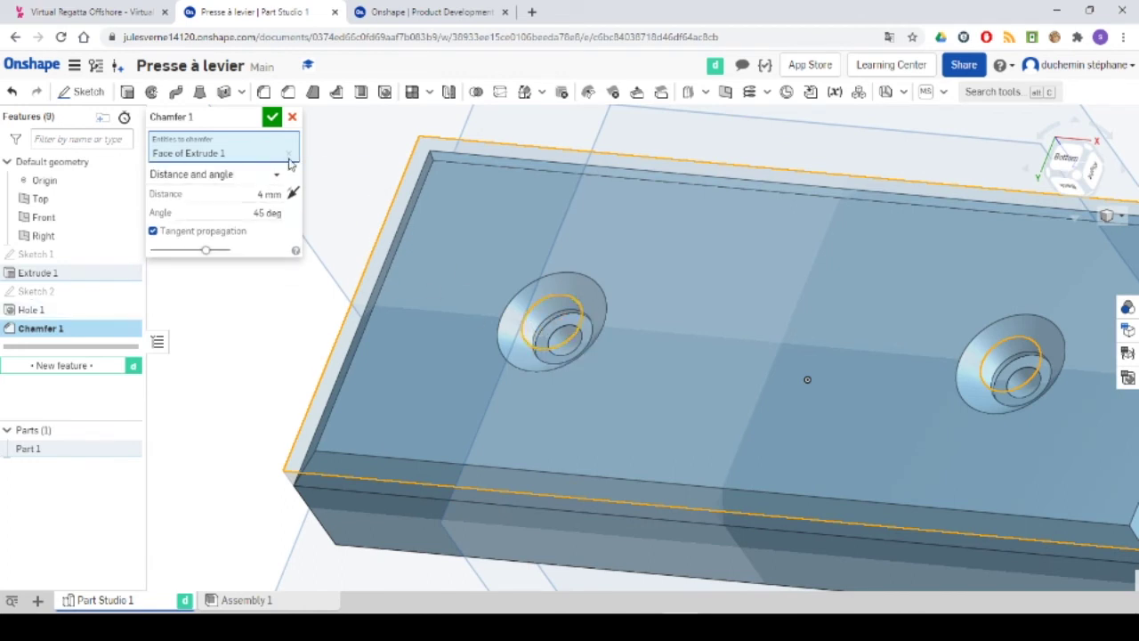
click(288, 153)
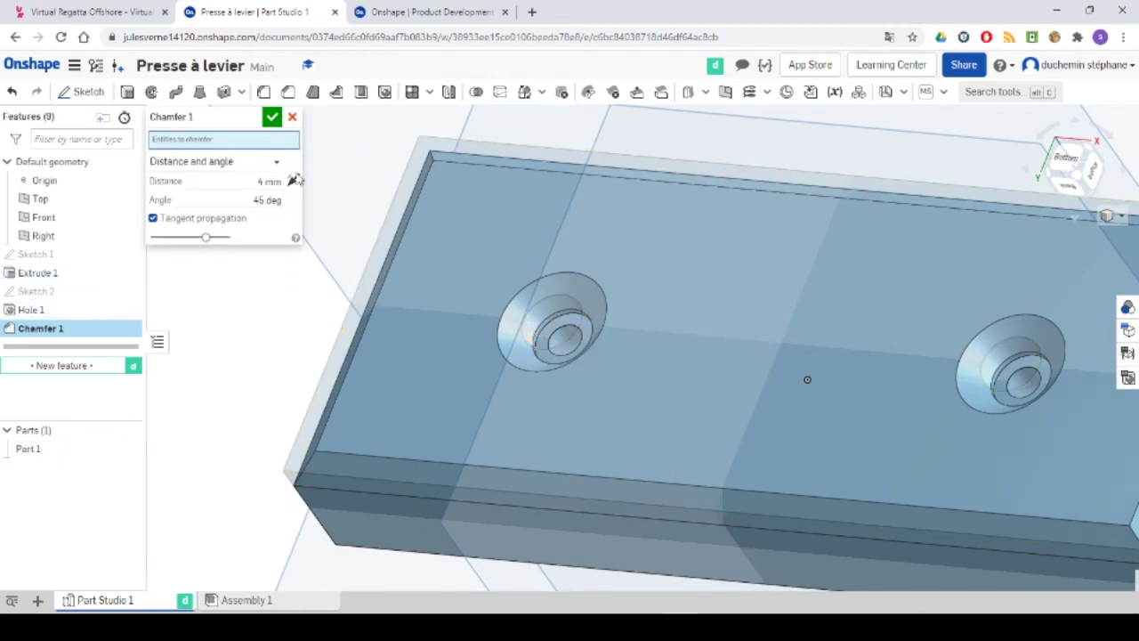
Apply the chamfer to the four outer edges of the face with the counterbores, leaving out the hole edges
click(357, 295)
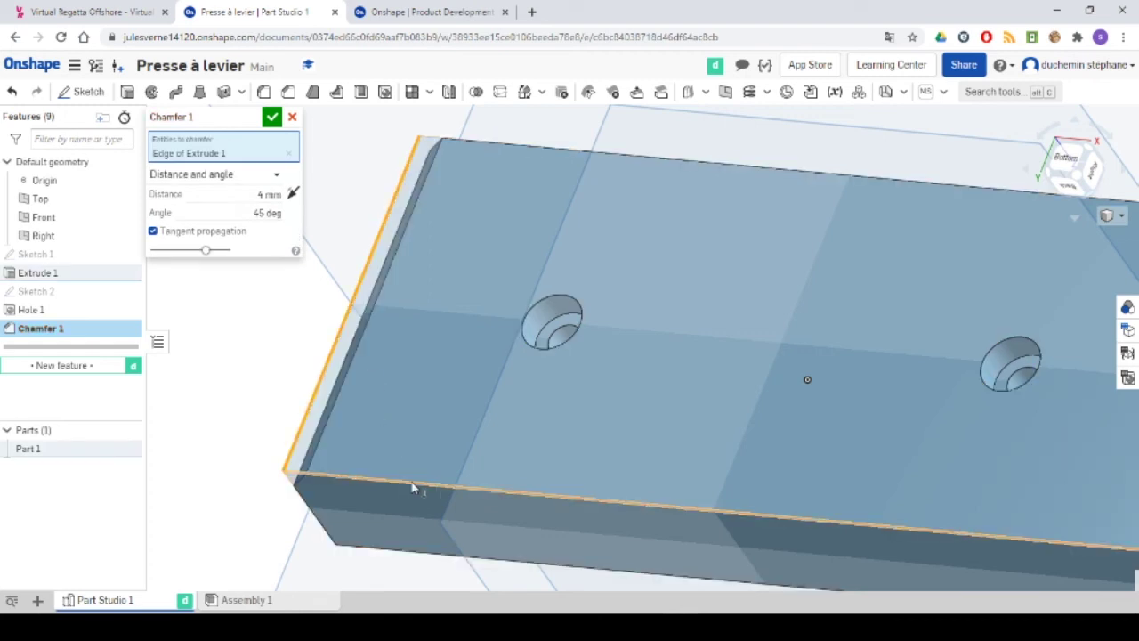
click(412, 488)
scroll(846, 495, up, 2)
right_drag(846, 496, 812, 269)
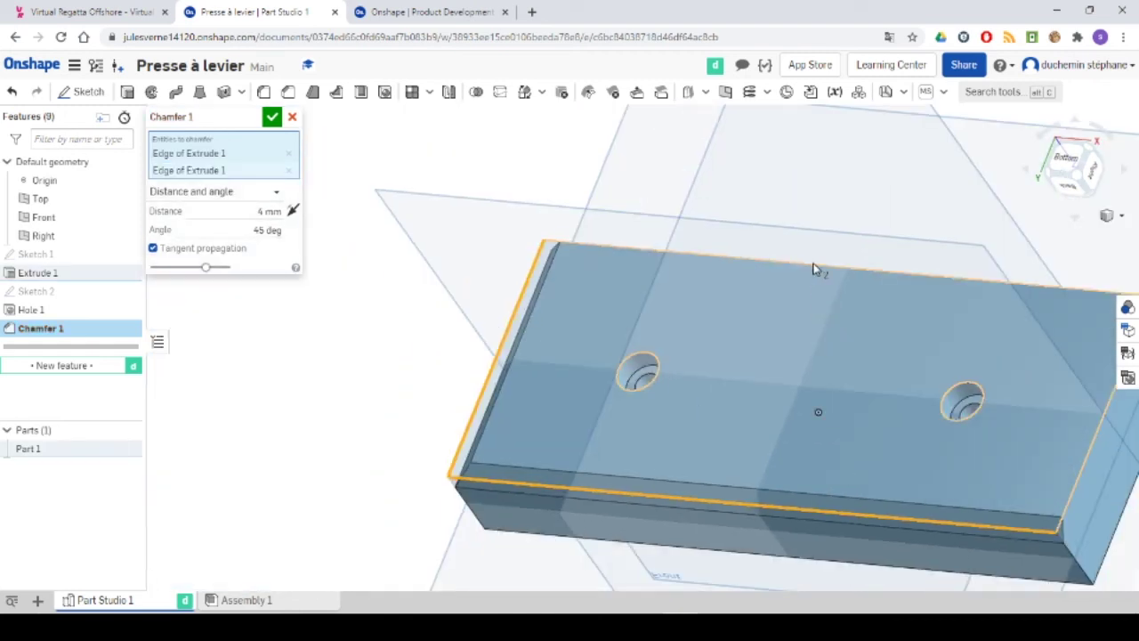
click(812, 268)
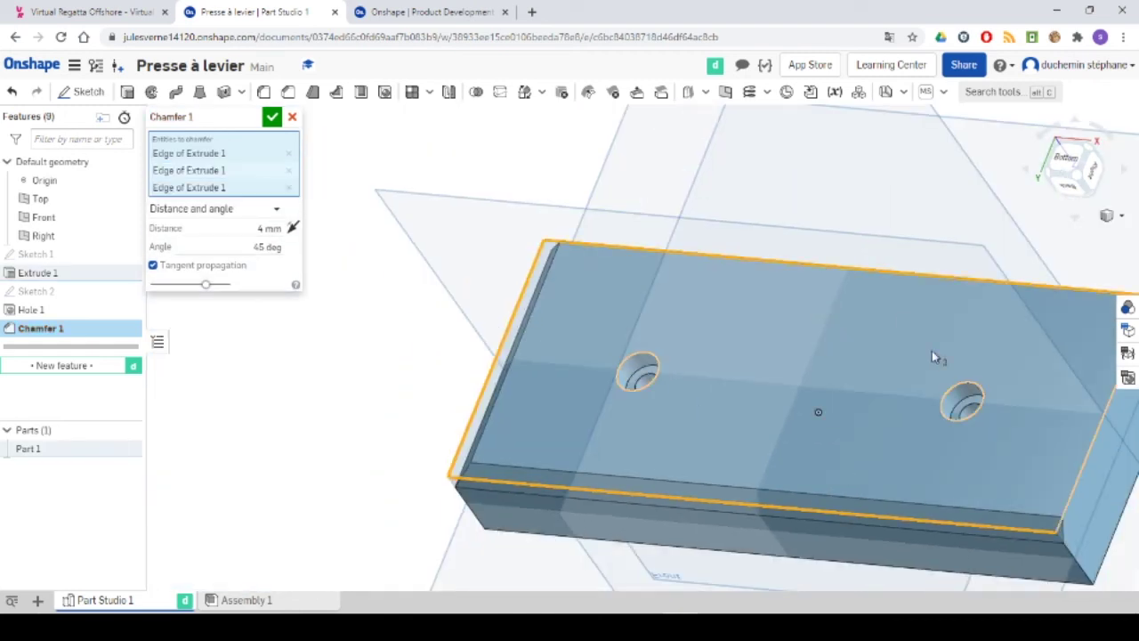
click(1077, 489)
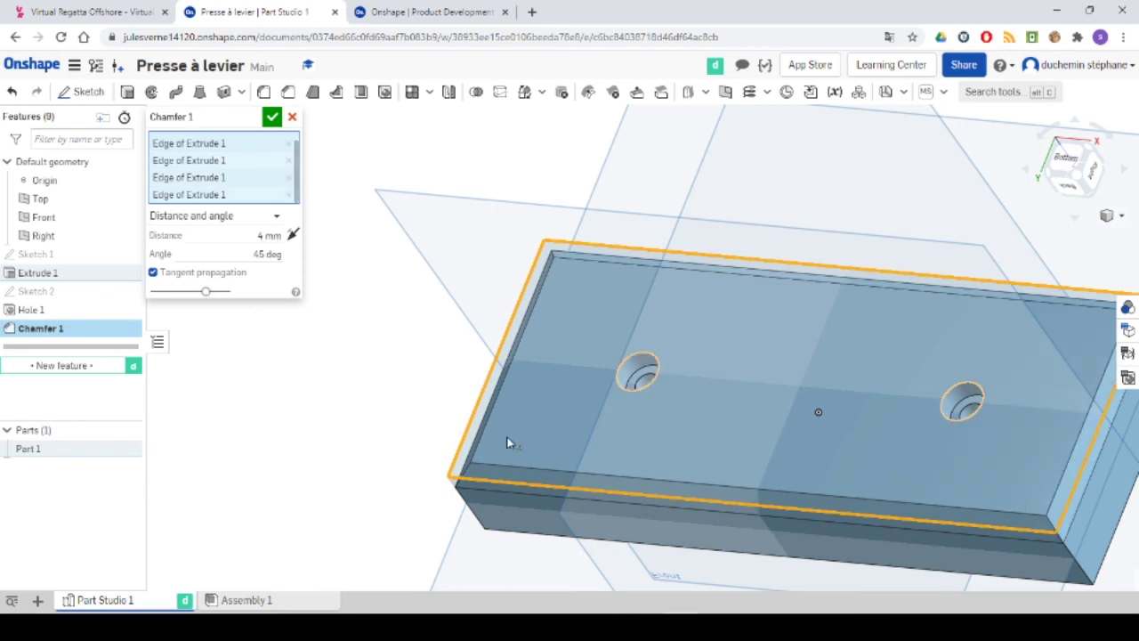
click(272, 117)
scroll(729, 433, down, 5)
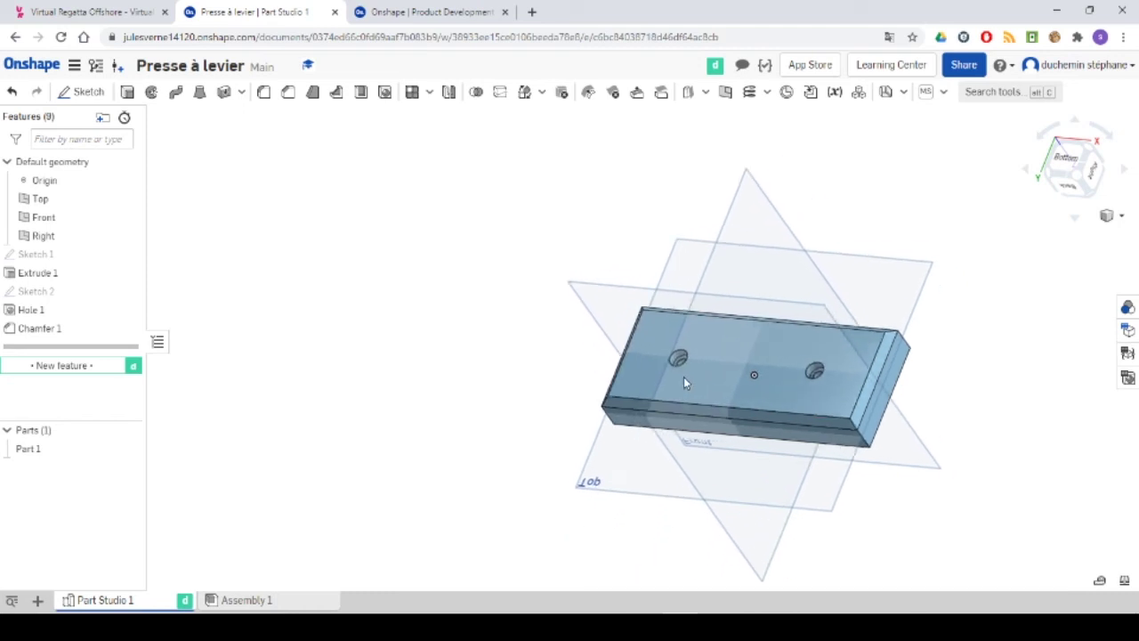
Hide the Top, Front and Right default planes
right_drag(683, 383, 605, 356)
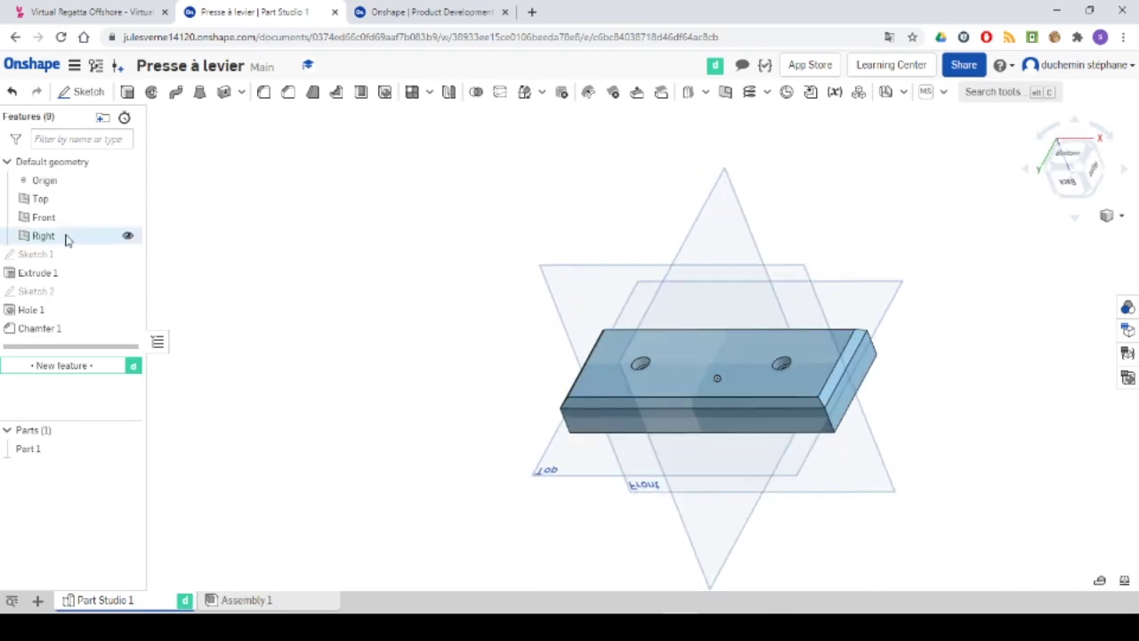
click(127, 198)
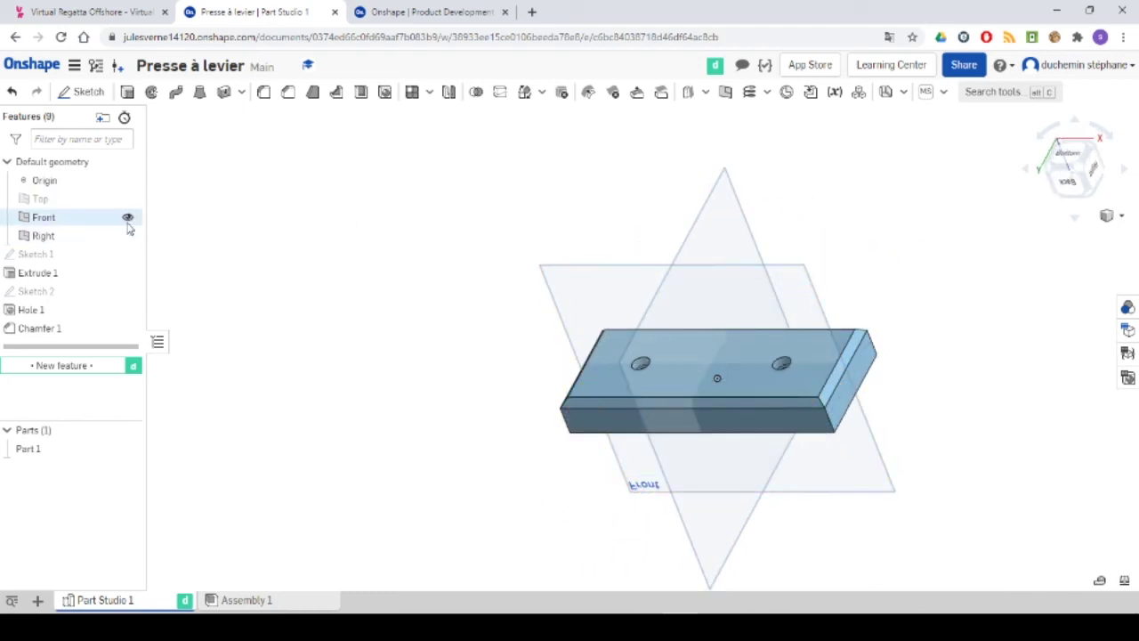
click(127, 219)
click(127, 236)
middle_drag(406, 389, 276, 300)
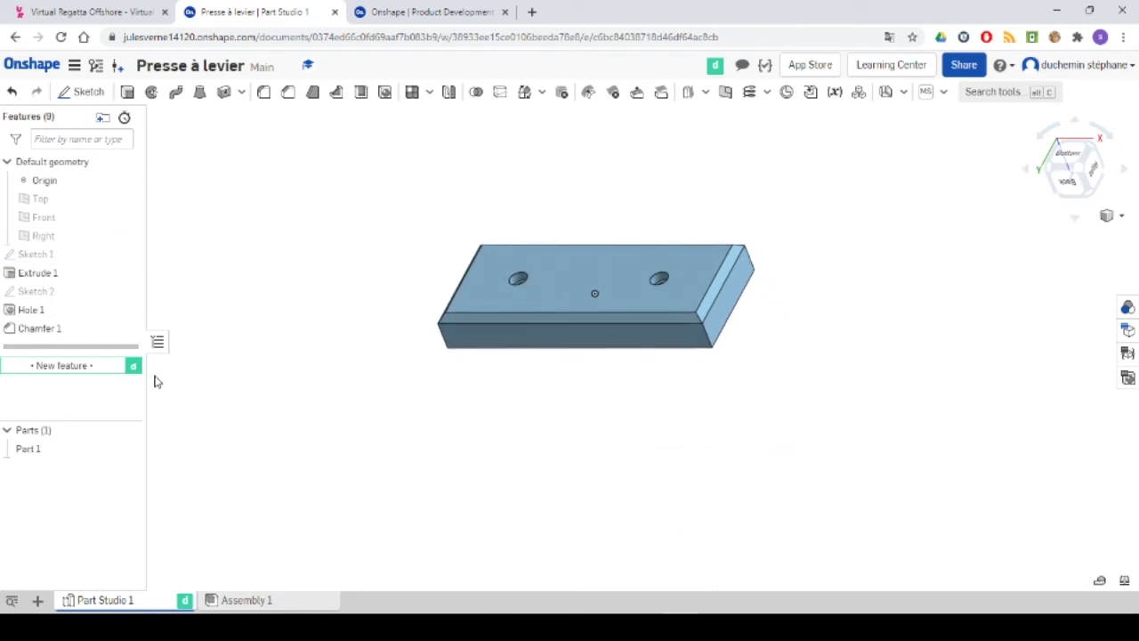
Rename the part as Corps de base
click(37, 452)
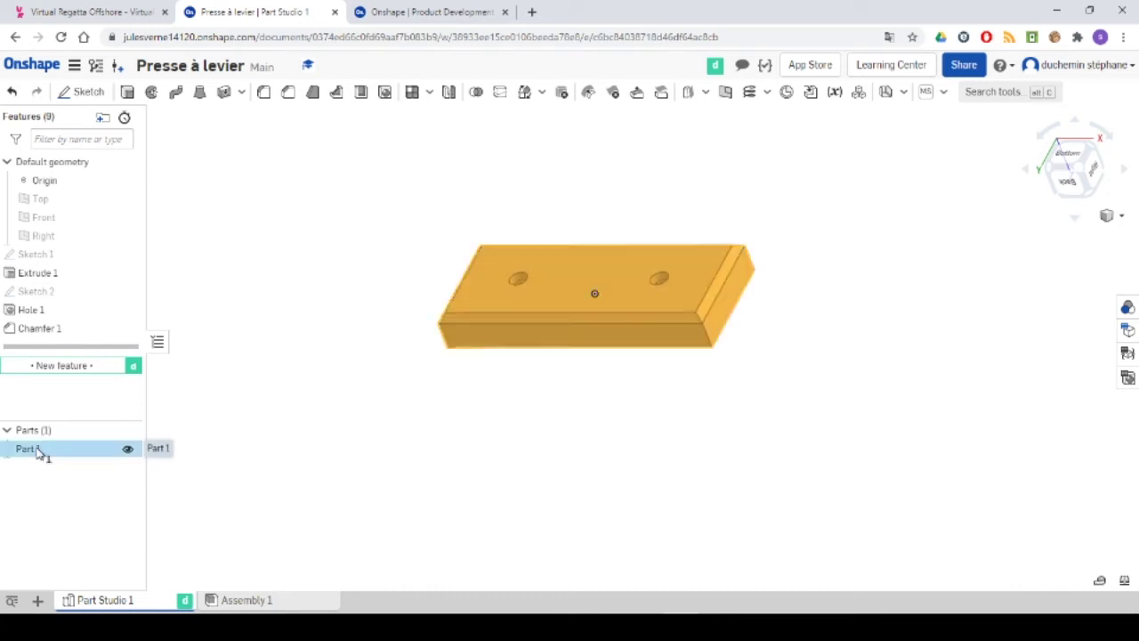
right_click(38, 452)
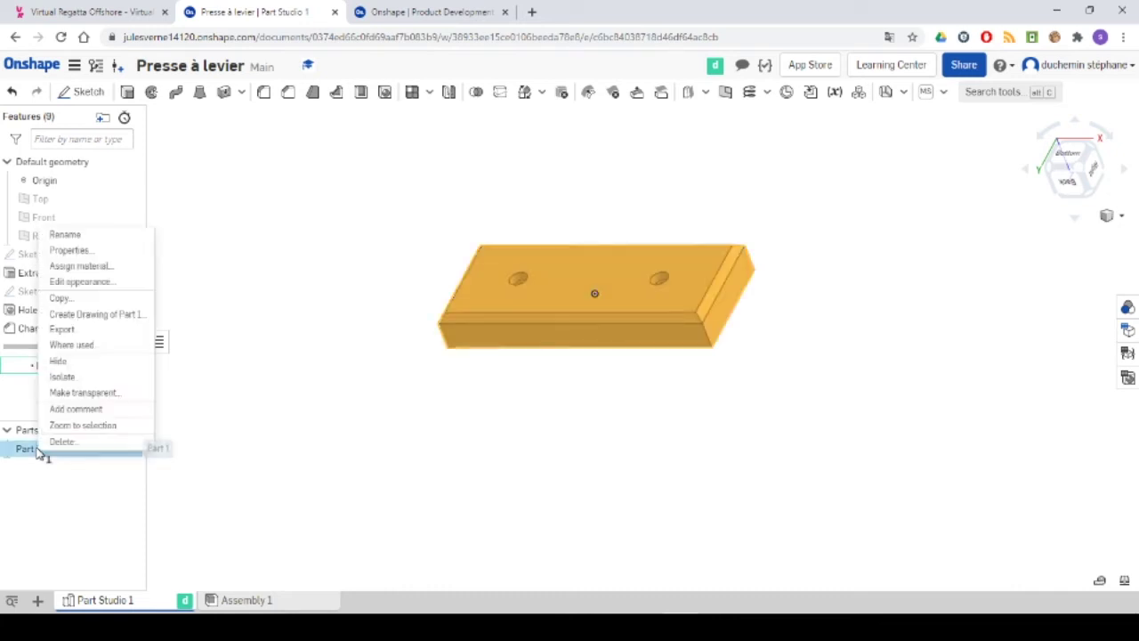
click(66, 235)
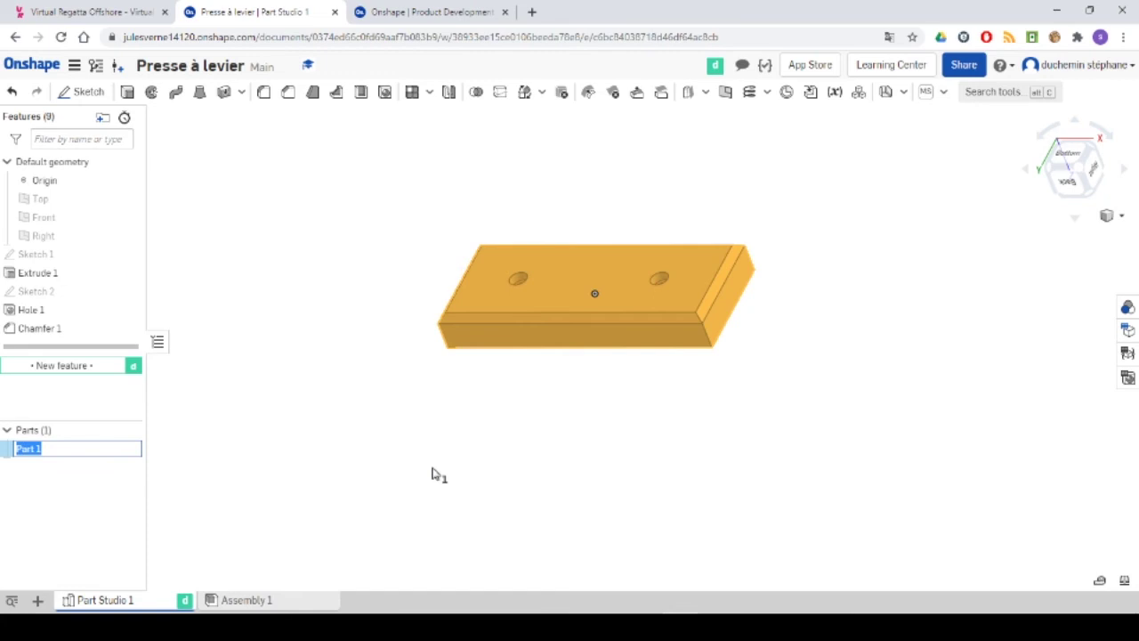
text(Corps de base)
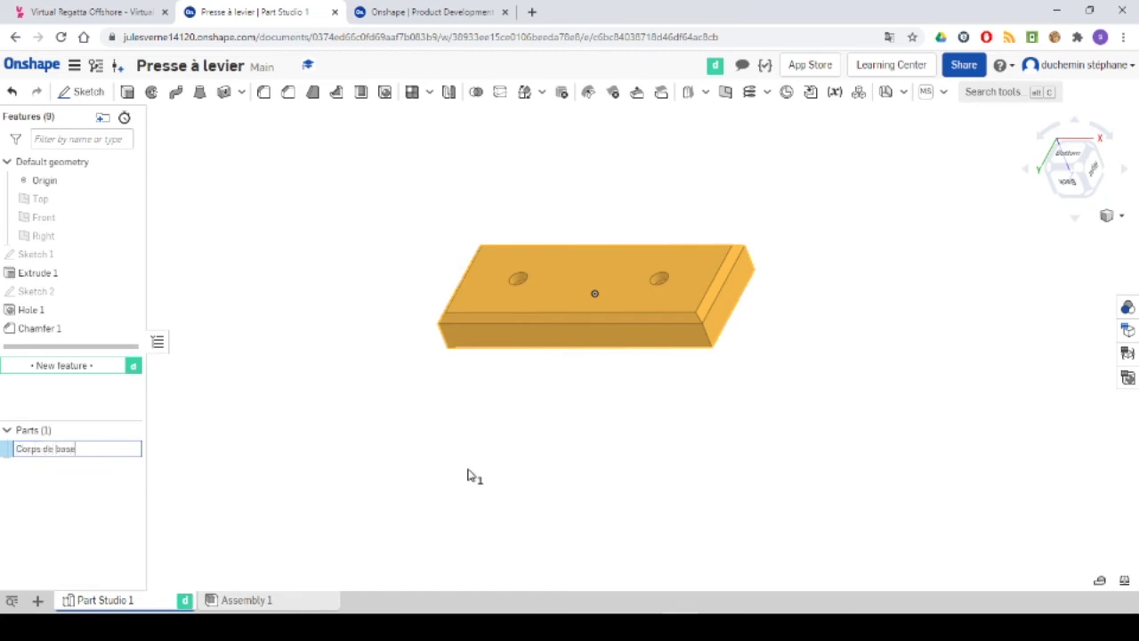
key(Return)
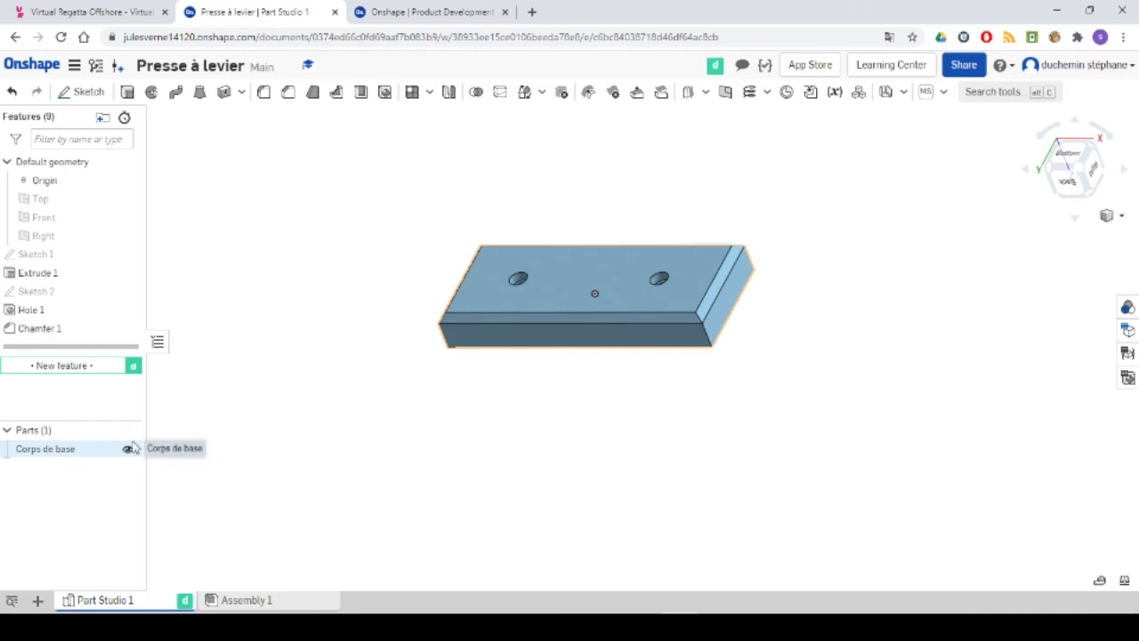
right_click(64, 451)
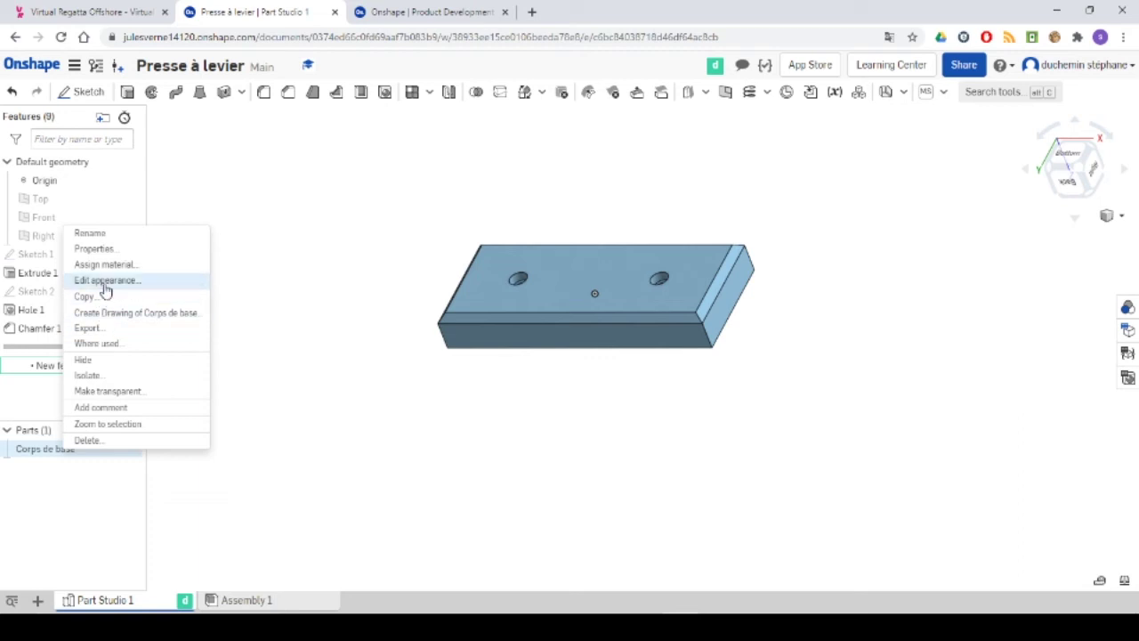
click(96, 250)
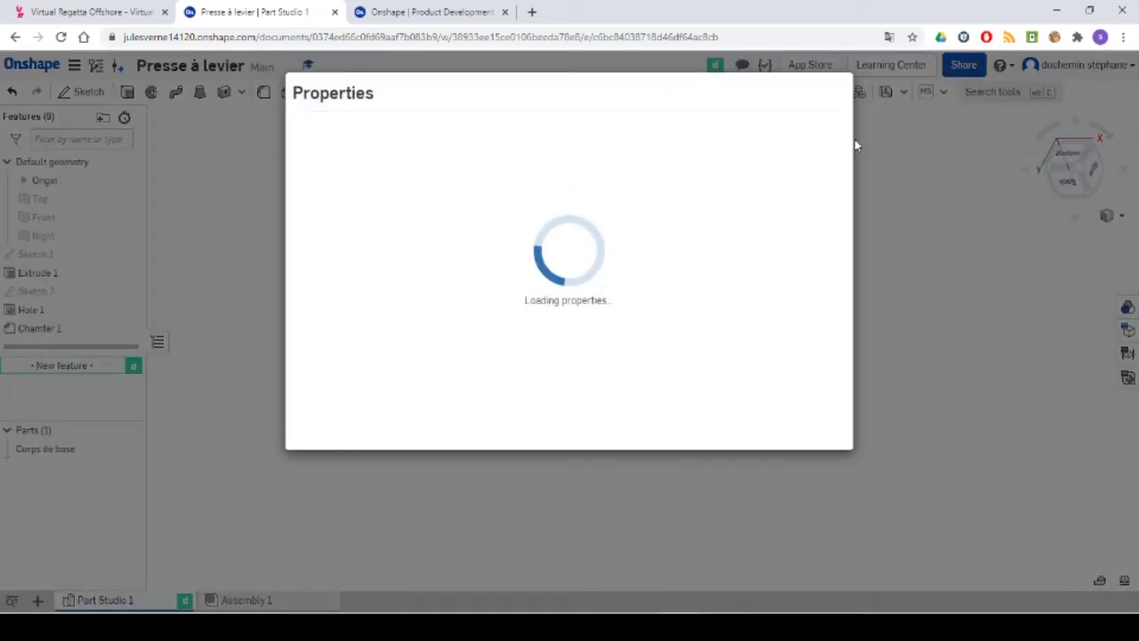
key(Escape)
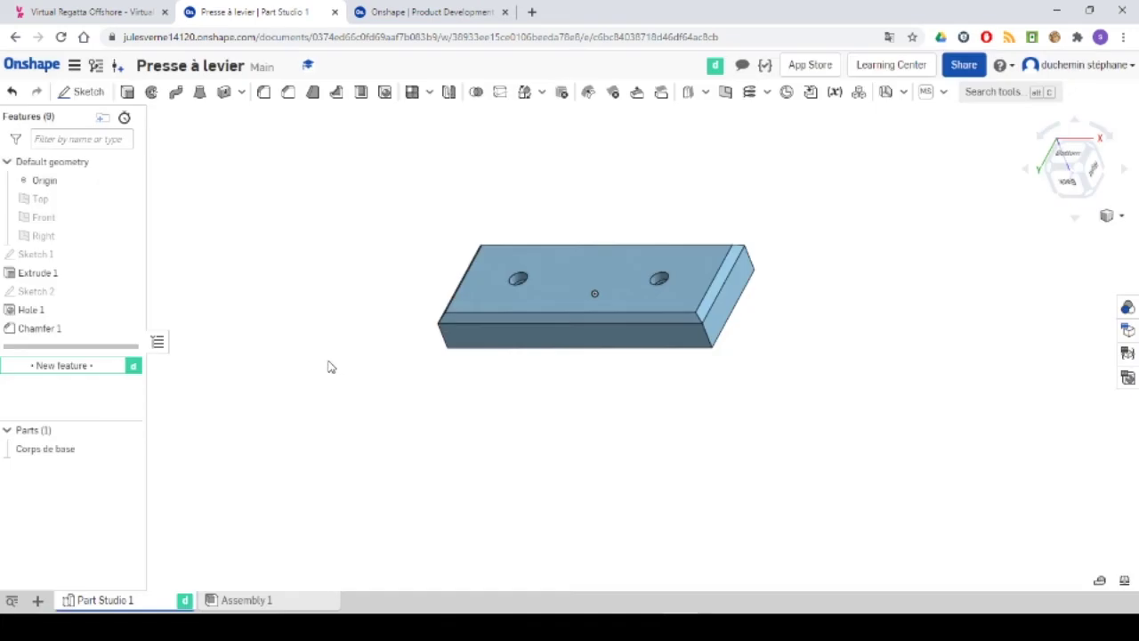
Change the appearance of the Corps de base part to purple, color 981FAC
right_click(35, 450)
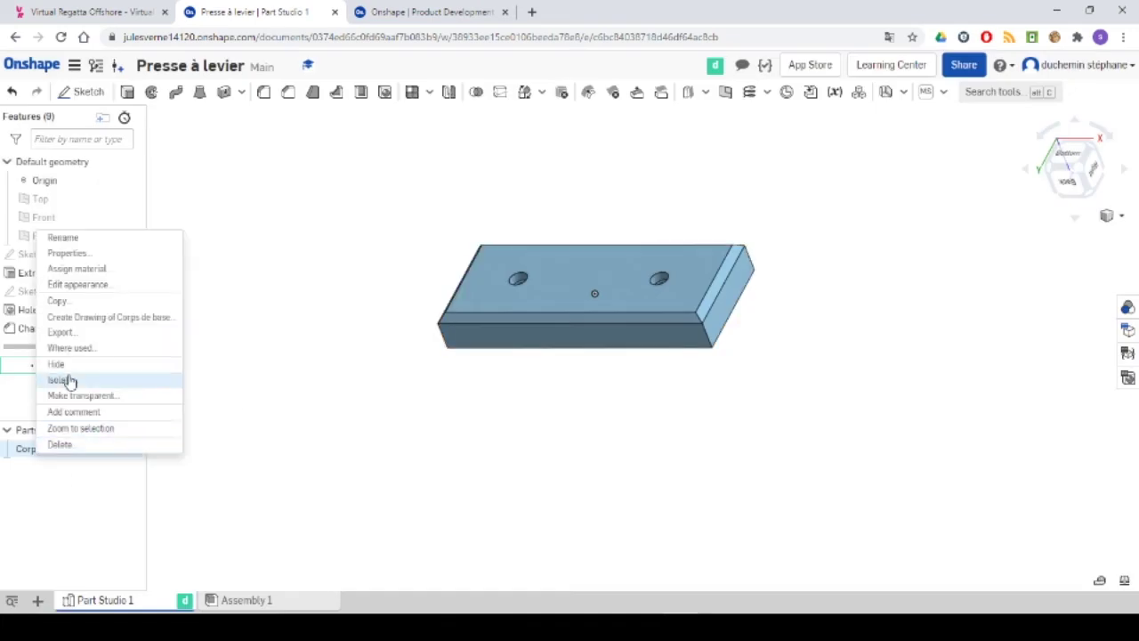
click(72, 285)
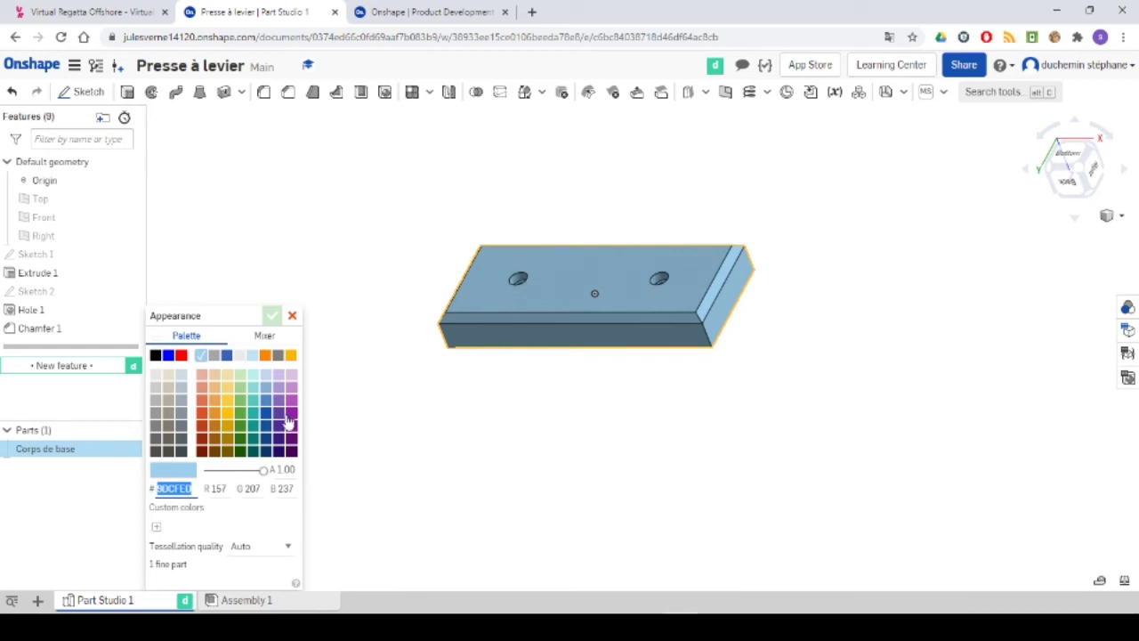
click(292, 413)
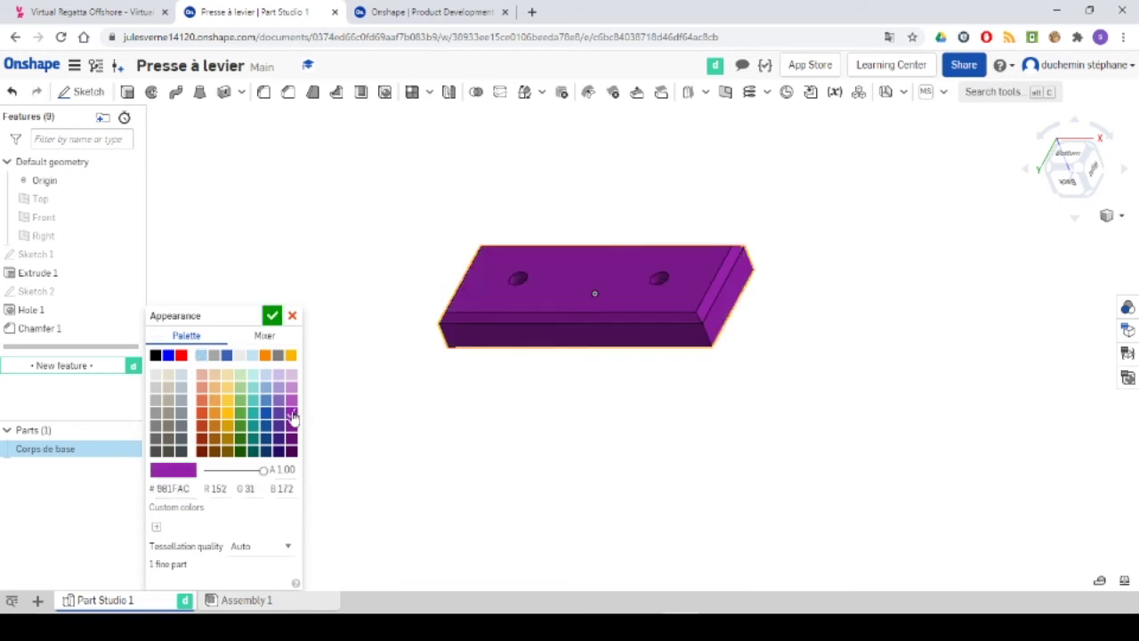
click(272, 315)
mouse_move(318, 387)
right_down()
mouse_move(388, 392)
mouse_move(333, 374)
right_up()
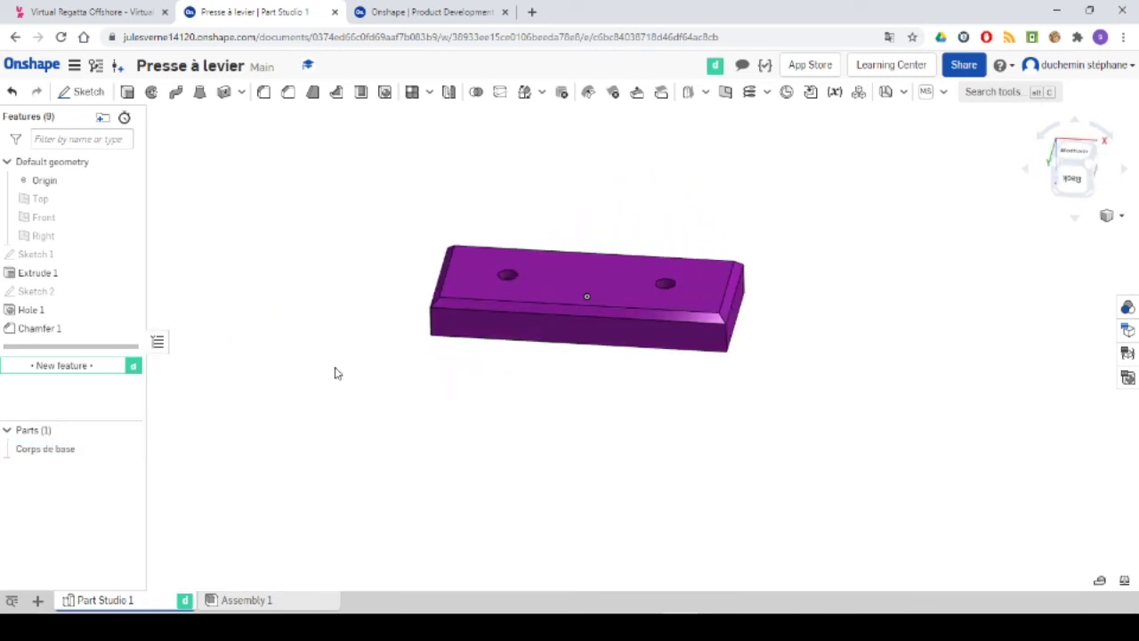
Rename the Part Studio 1 tab as Corps de base
right_click(107, 603)
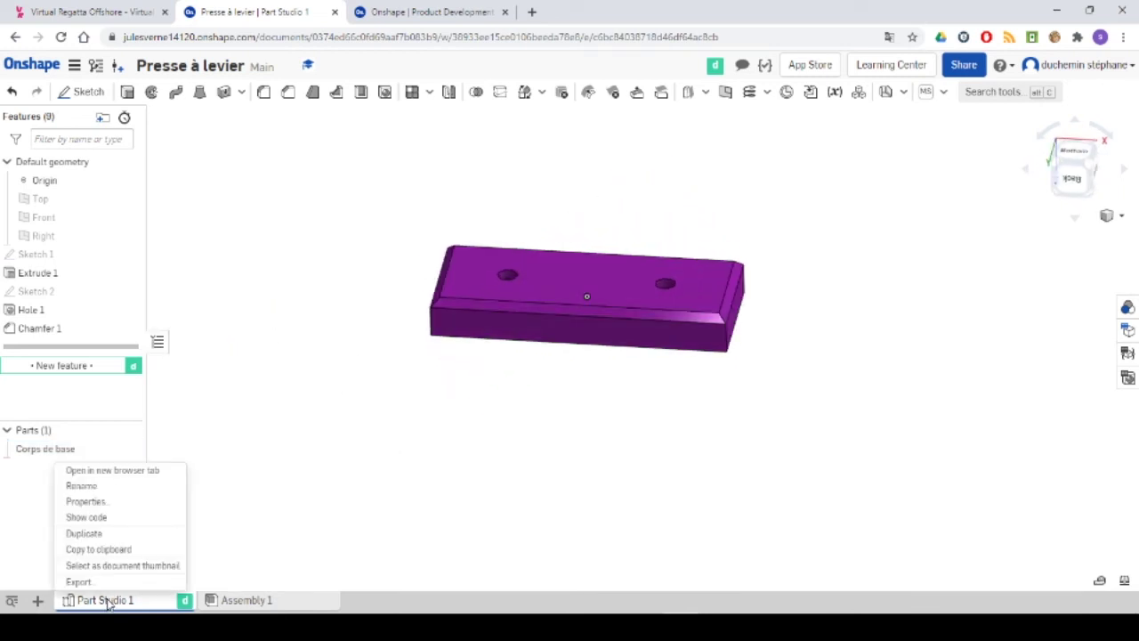
click(94, 487)
text(Corps de base)
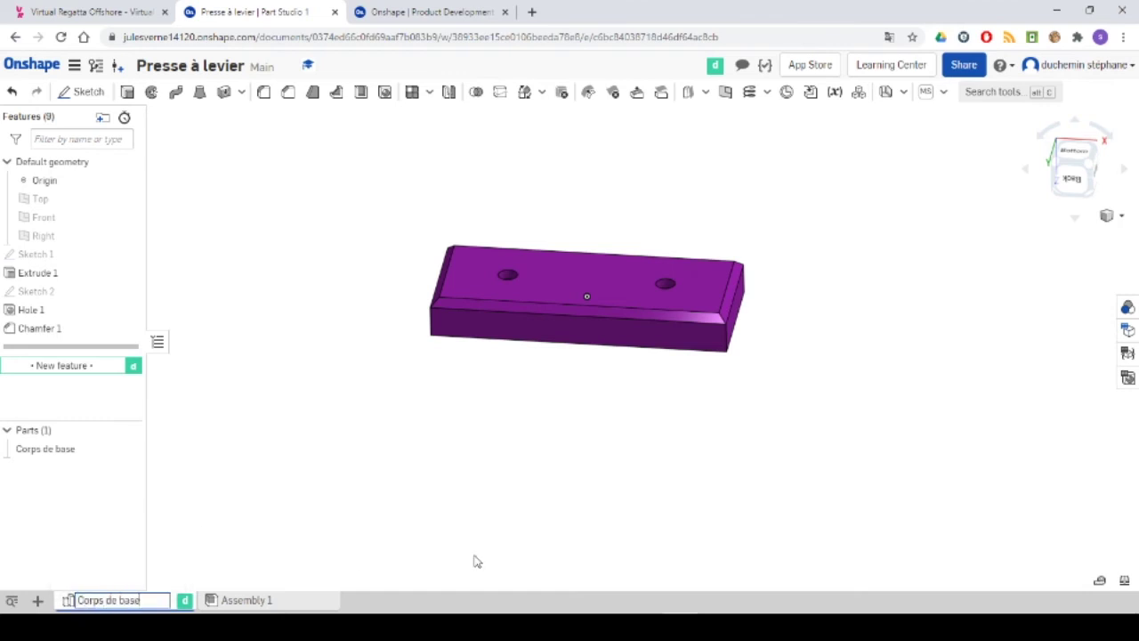
key(Return)
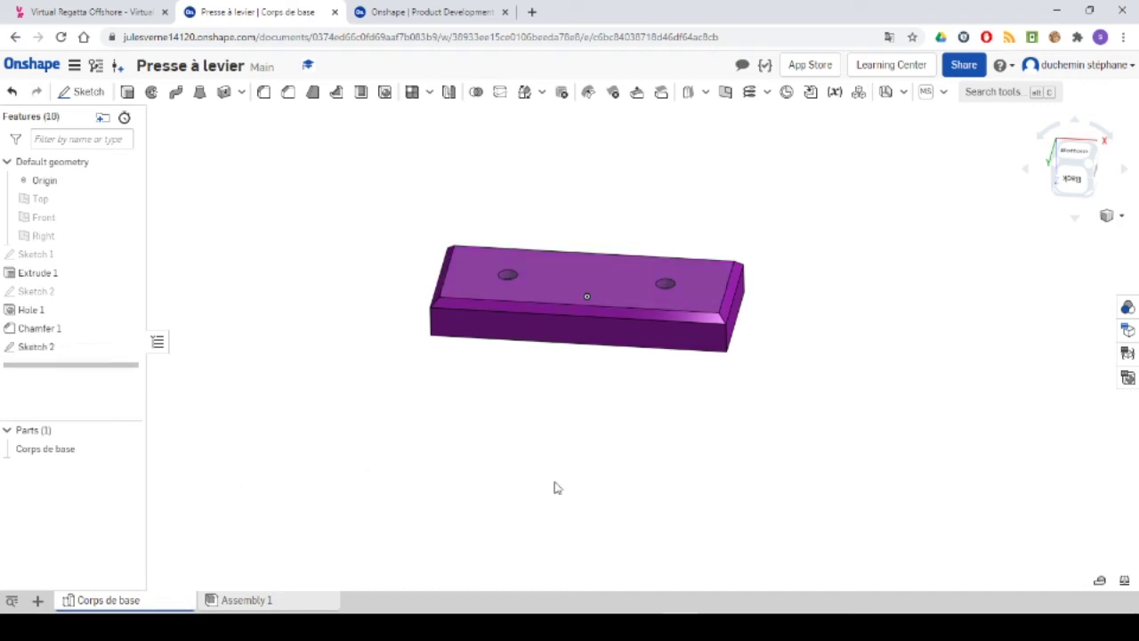
scroll(597, 490, down, 3)
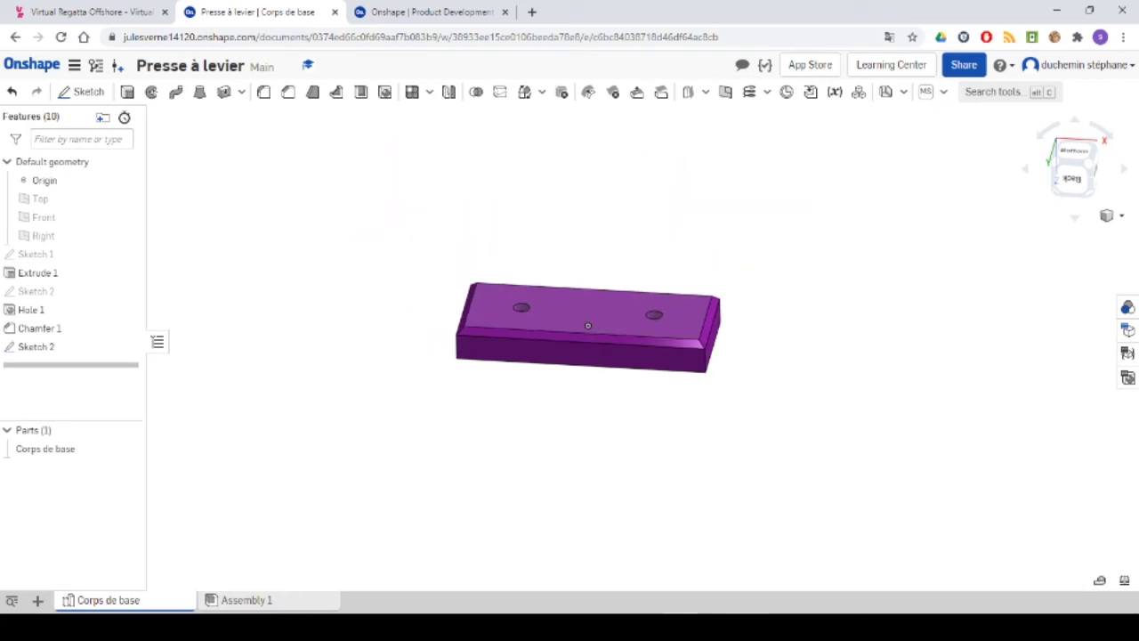
Switch to the support corrigé PDF and examine the support's section, top and isometric views with their dimensions
click(750, 623)
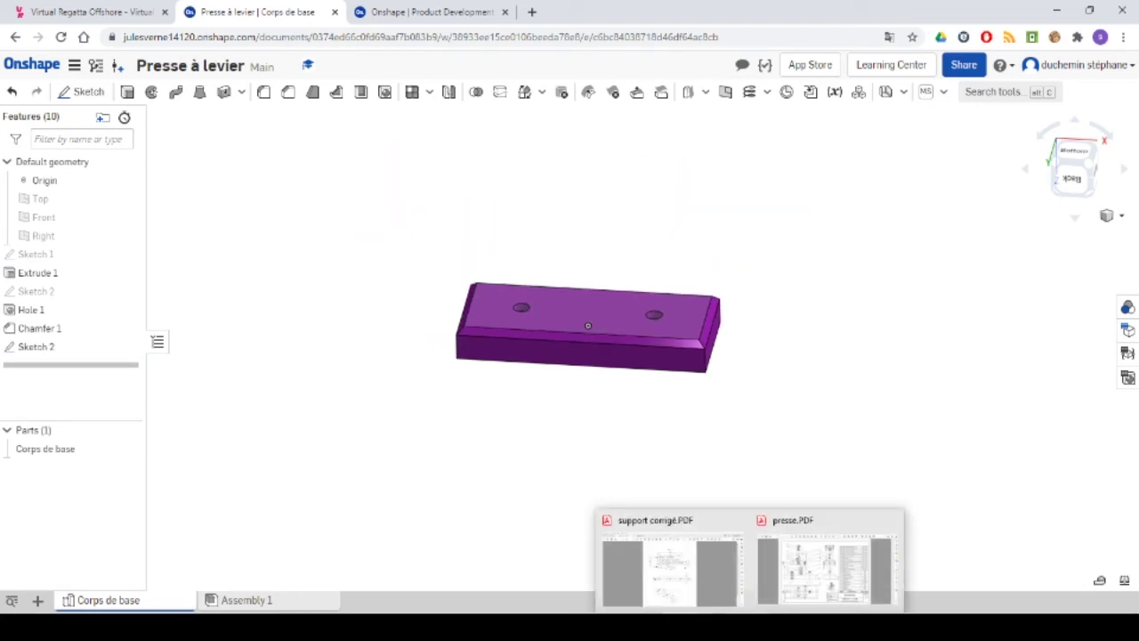
click(667, 570)
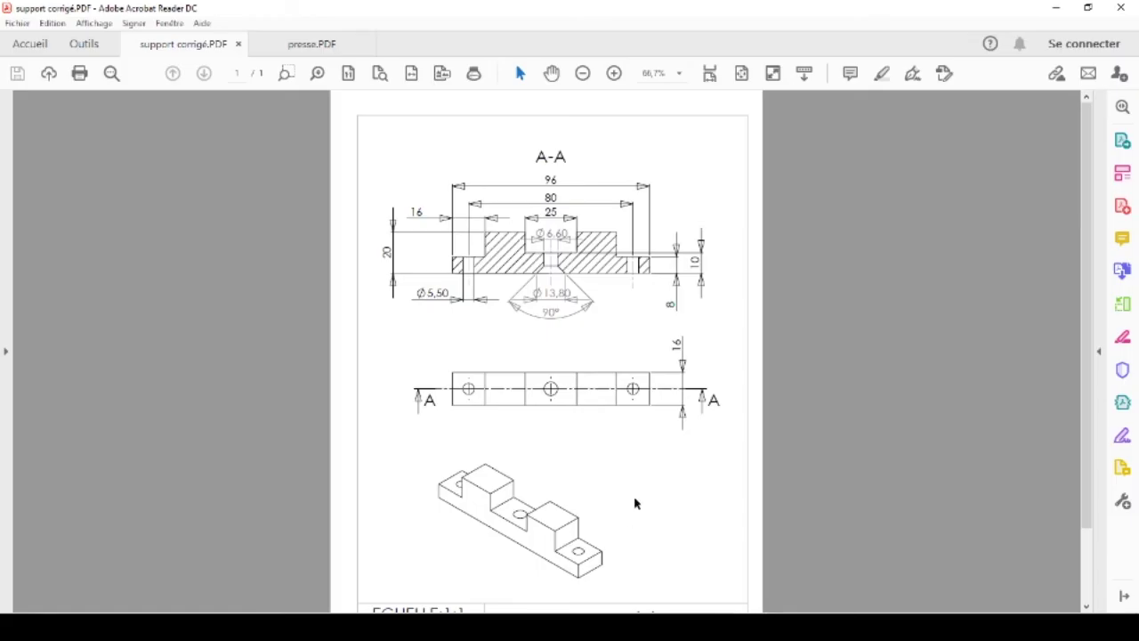
scroll(654, 472, down, 1)
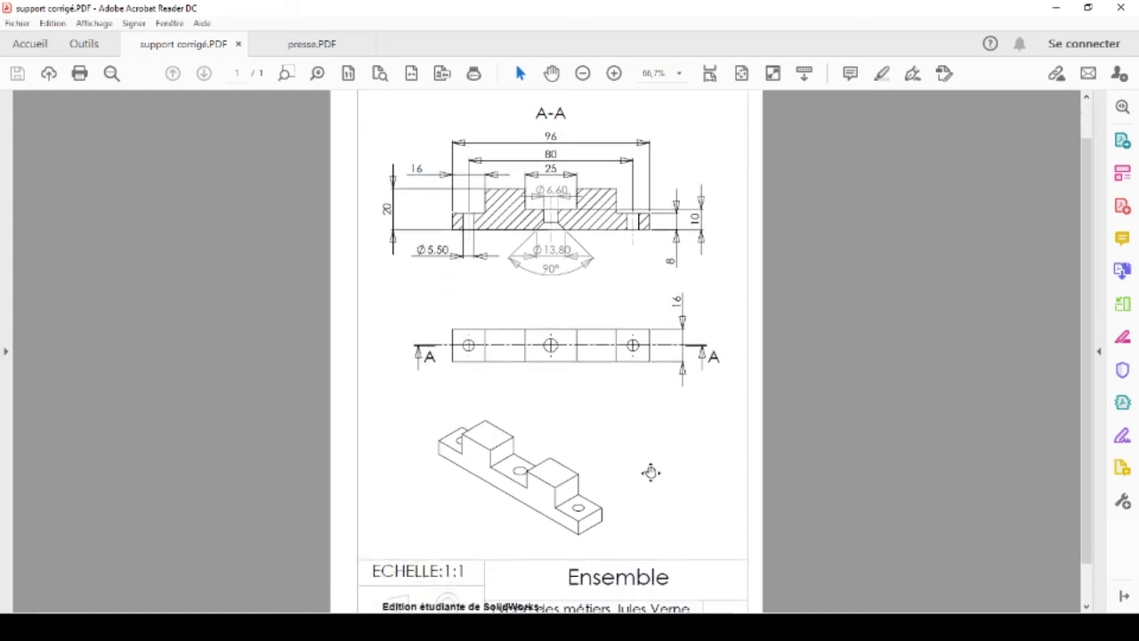
scroll(648, 466, up, 1)
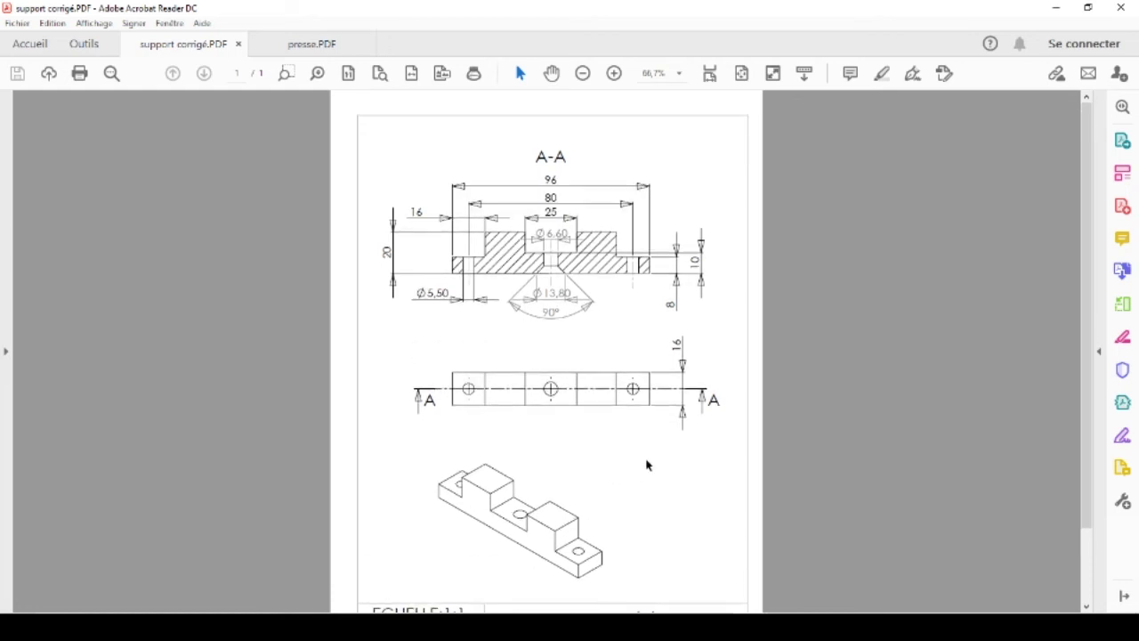
ctrl+scroll(647, 464, up, 1)
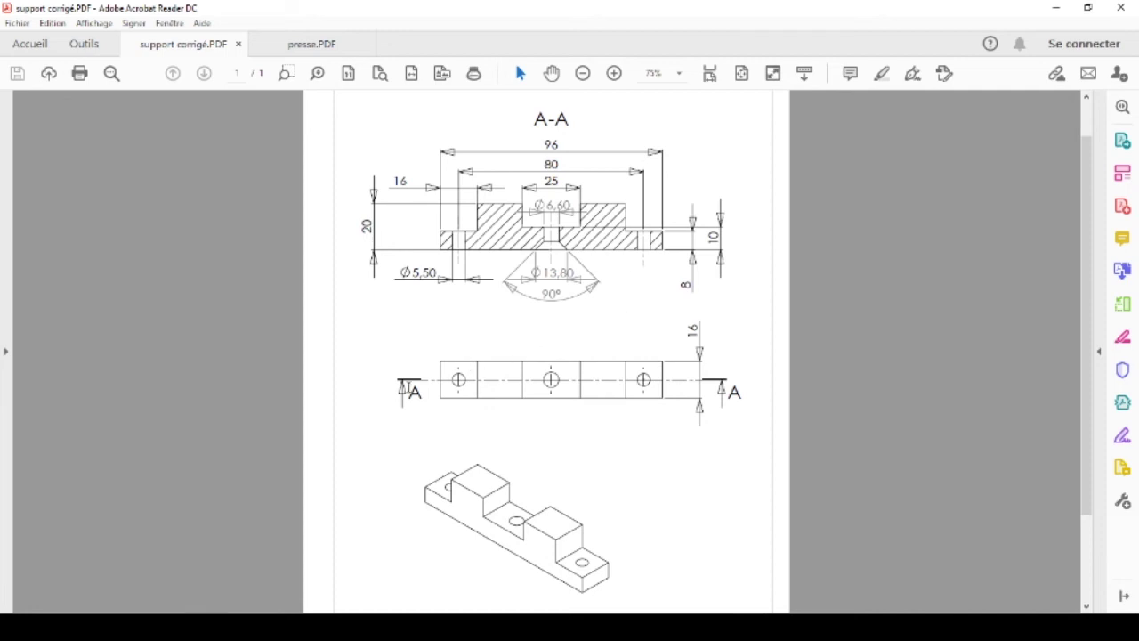
scroll(439, 386, down, 3)
scroll(580, 447, up, 3)
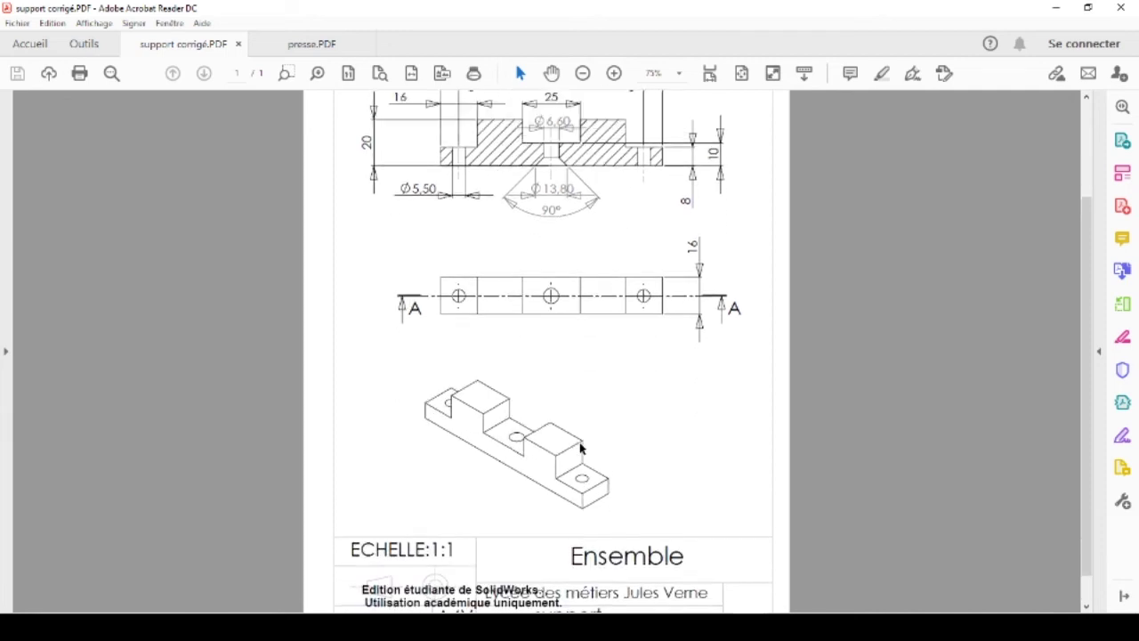
scroll(579, 443, down, 2)
scroll(394, 441, up, 3)
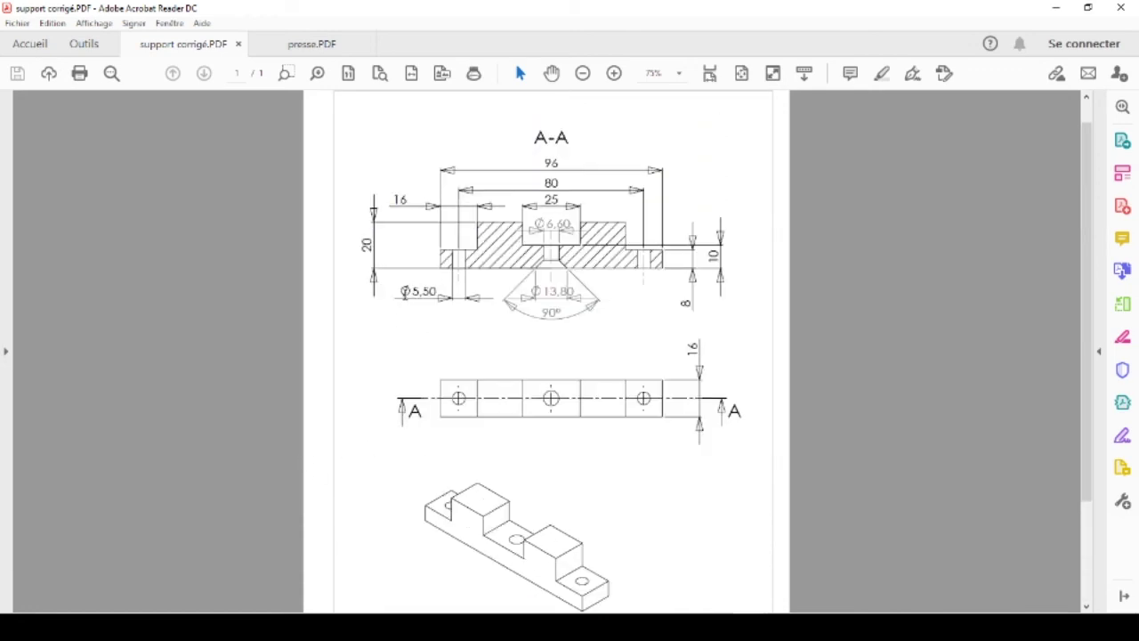
Examine in the presse PDF assembly drawing how the support is bolted onto the base body, and return to the Onshape model
mouse_move(742, 613)
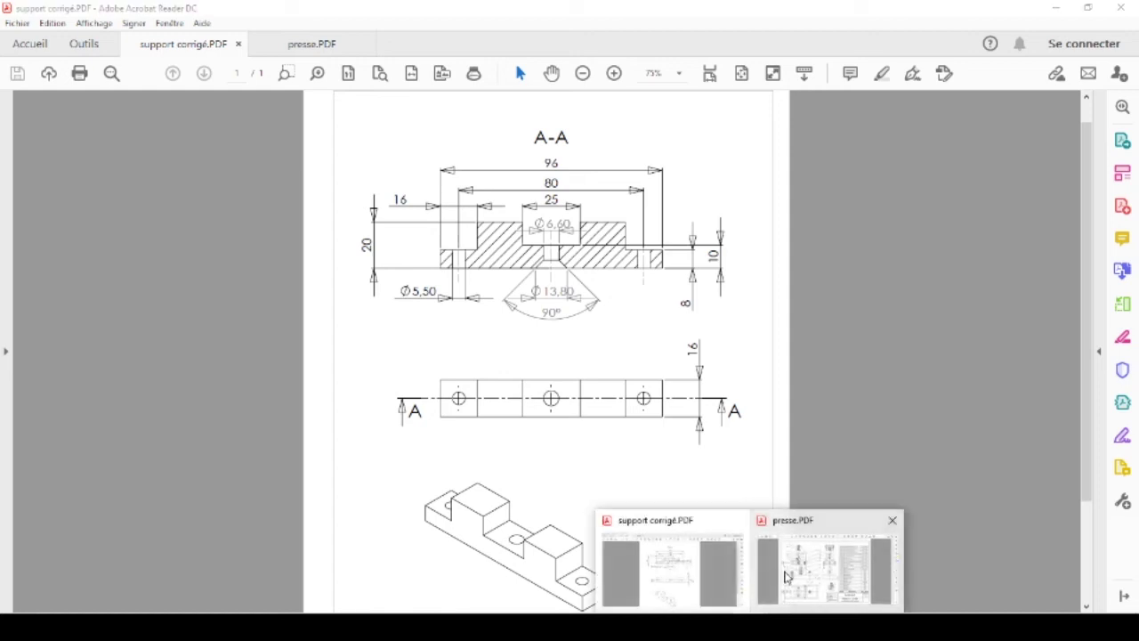
click(828, 569)
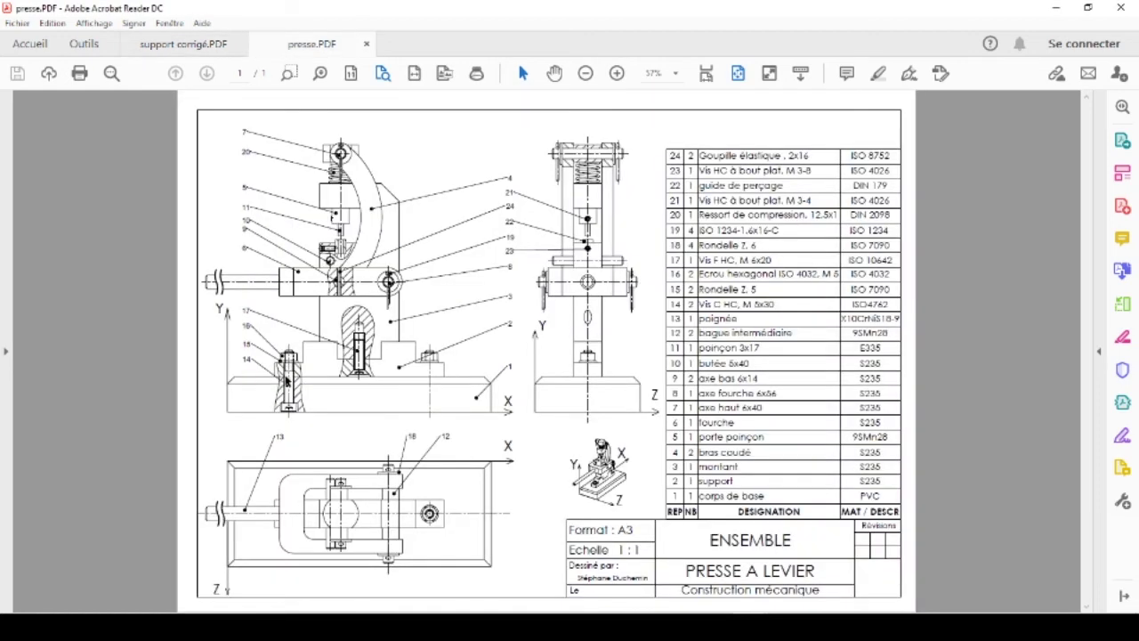
ctrl+scroll(291, 381, up, 1)
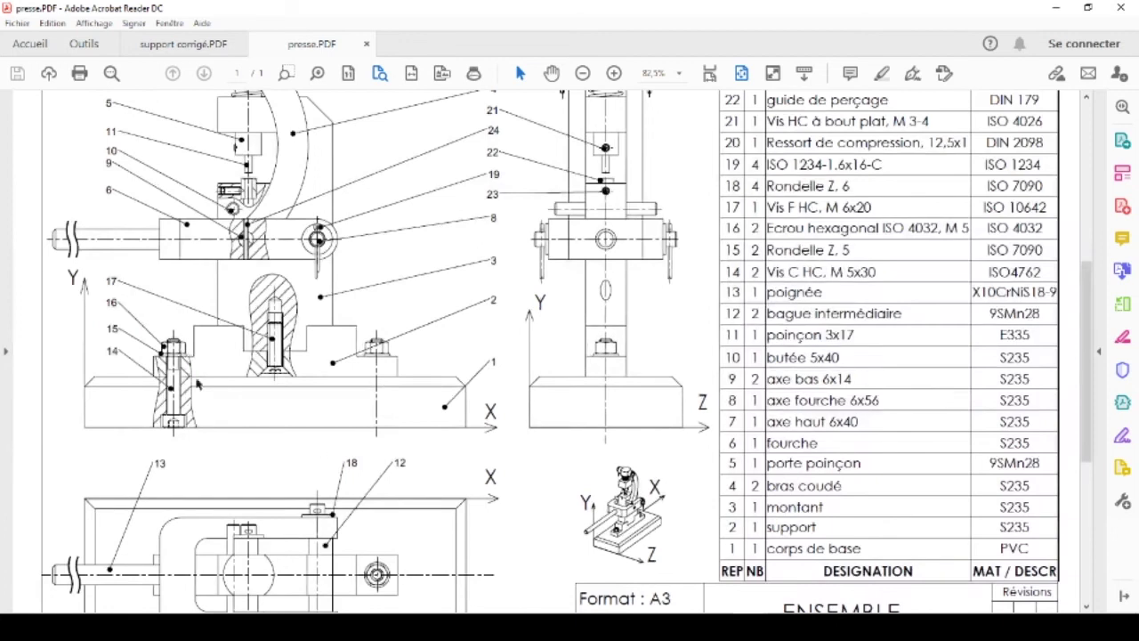
ctrl+scroll(178, 374, up, 1)
ctrl+scroll(178, 373, up, 4)
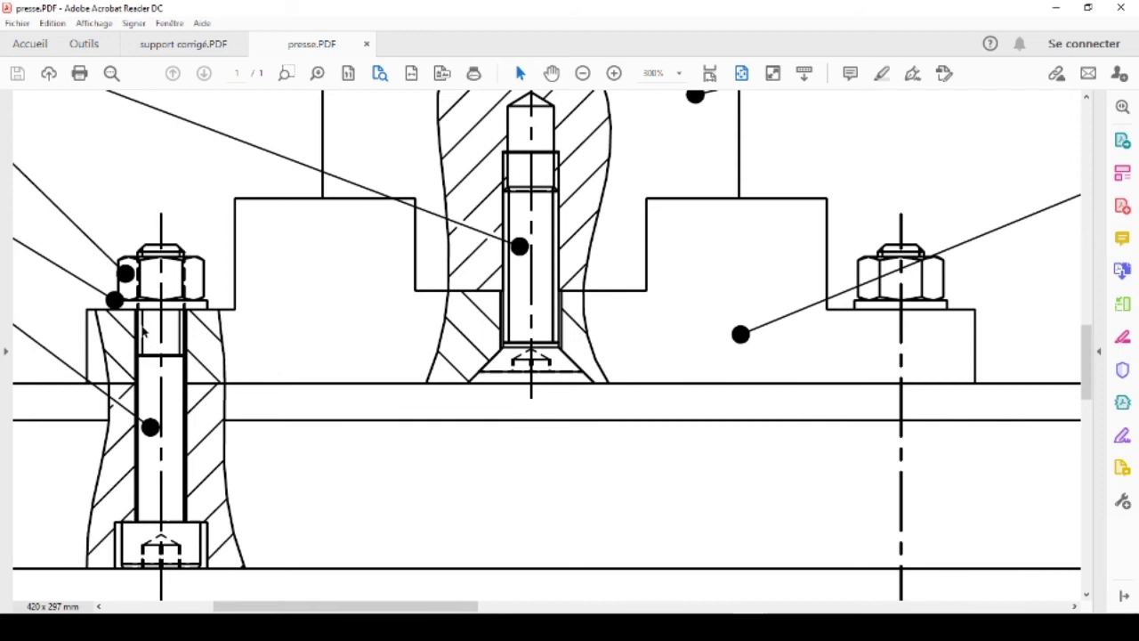
ctrl+scroll(190, 378, down, 4)
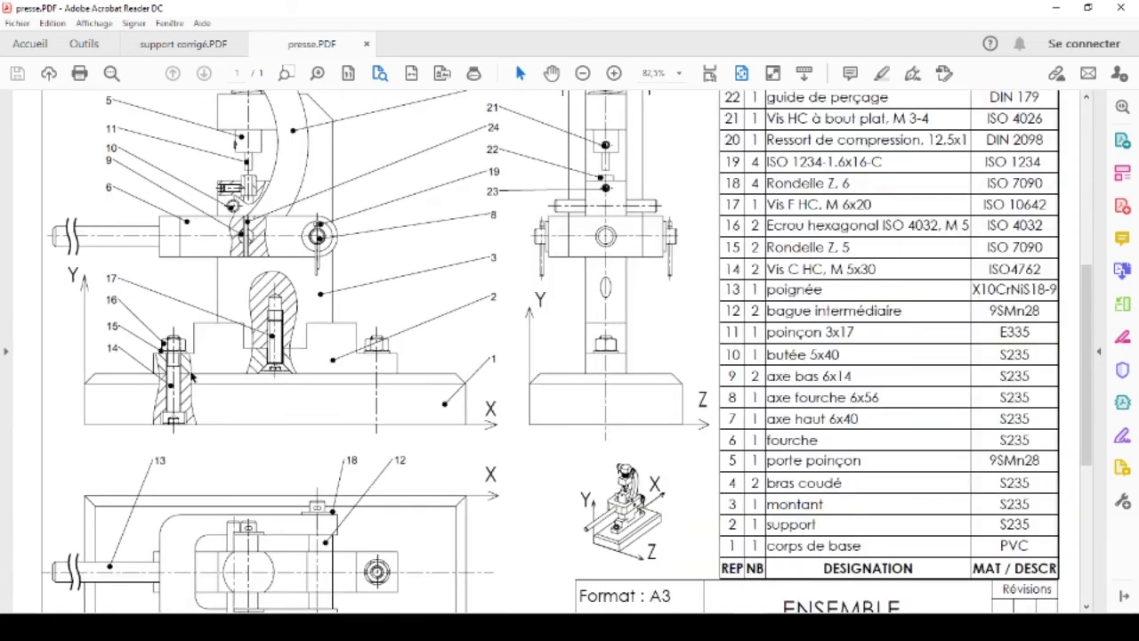
key(alt+Tab)
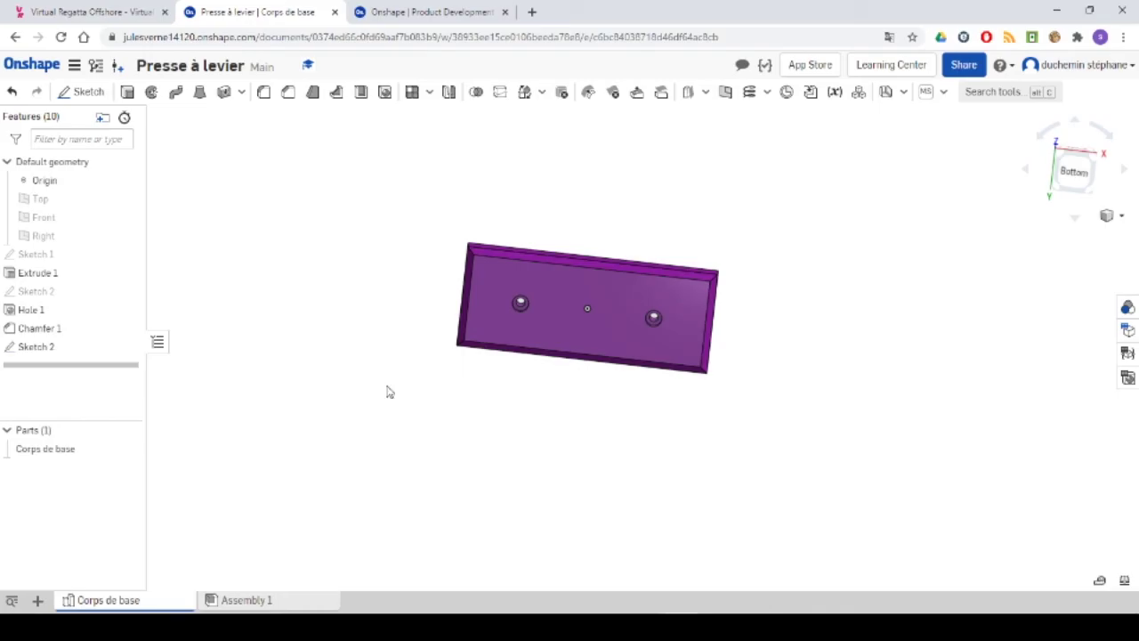
right_drag(449, 465, 437, 427)
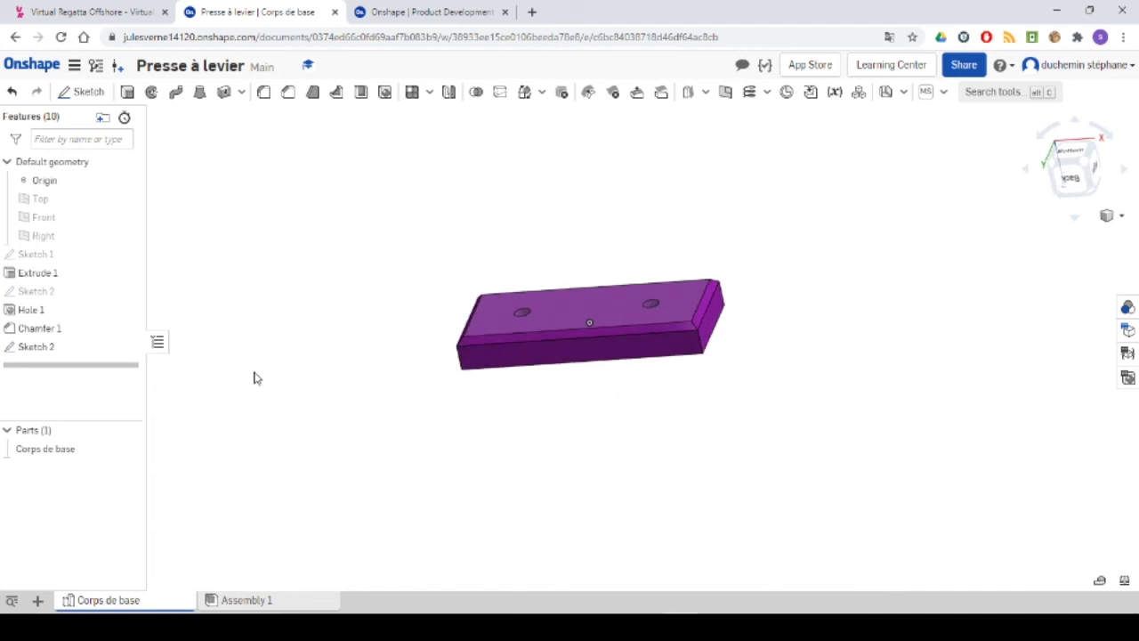
Create a new part studio and start a sketch on its Front plane, viewed normal to the sketch plane
click(39, 602)
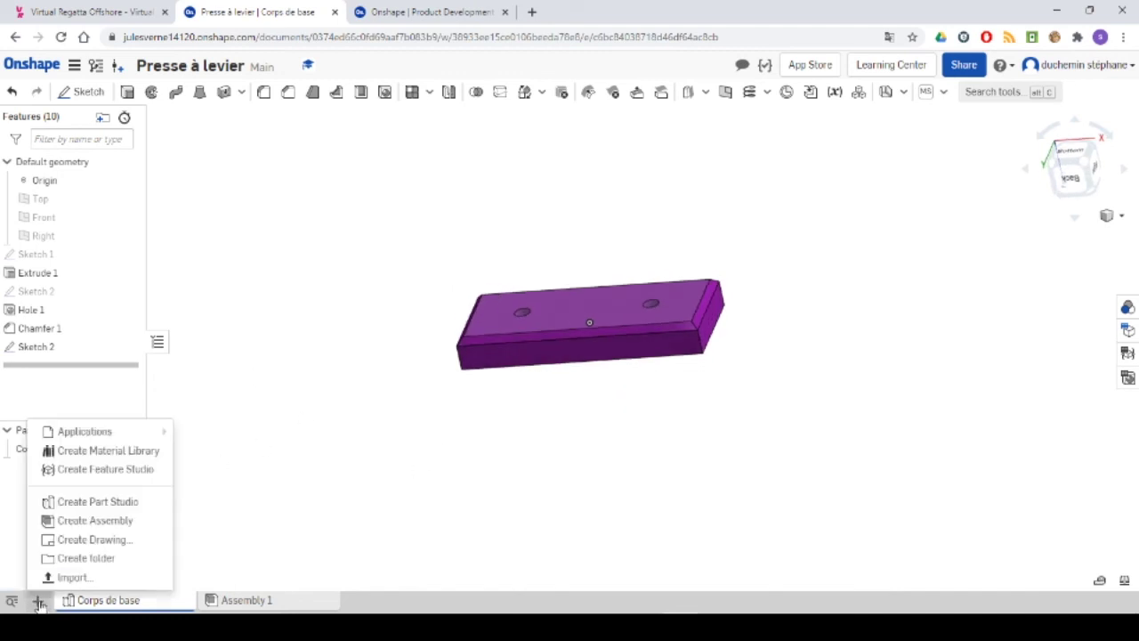
click(95, 503)
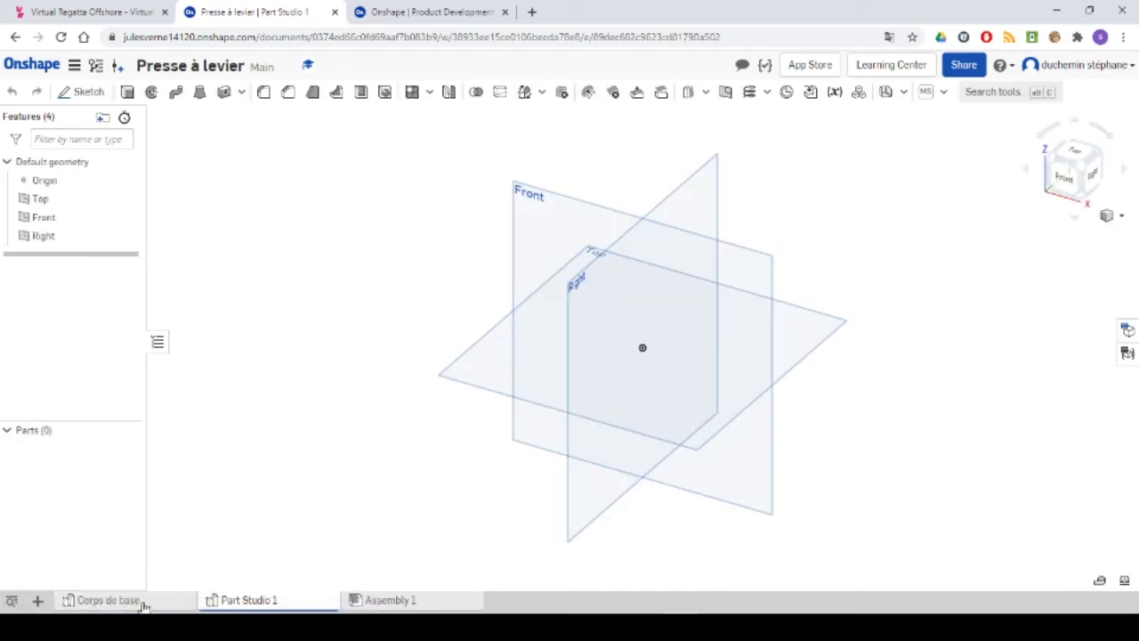
right_drag(328, 478, 343, 453)
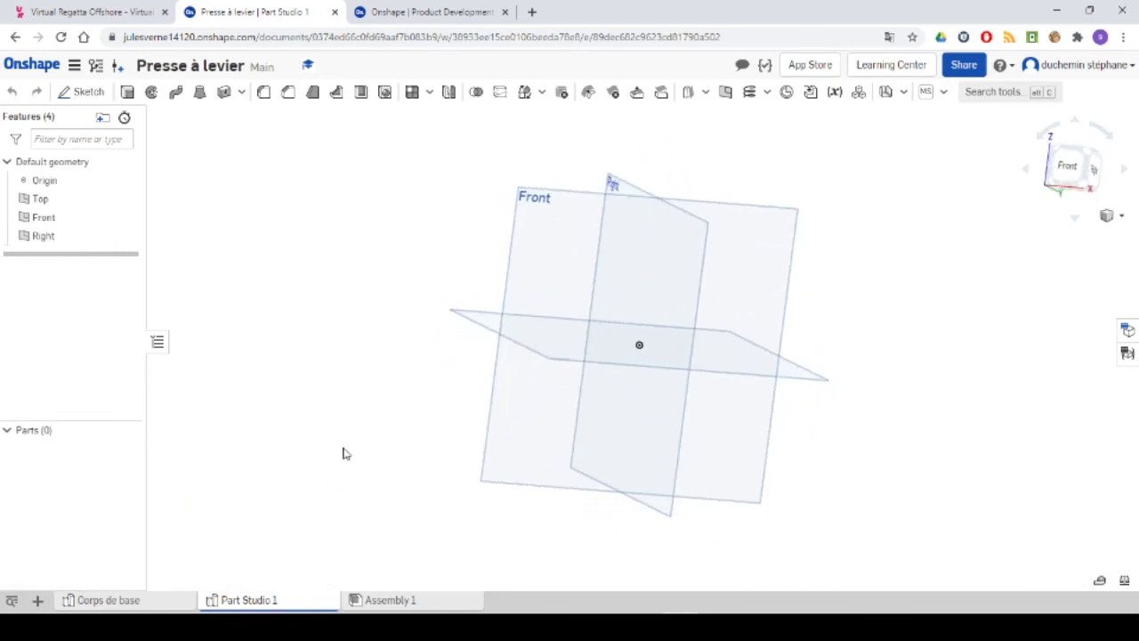
click(515, 211)
click(78, 92)
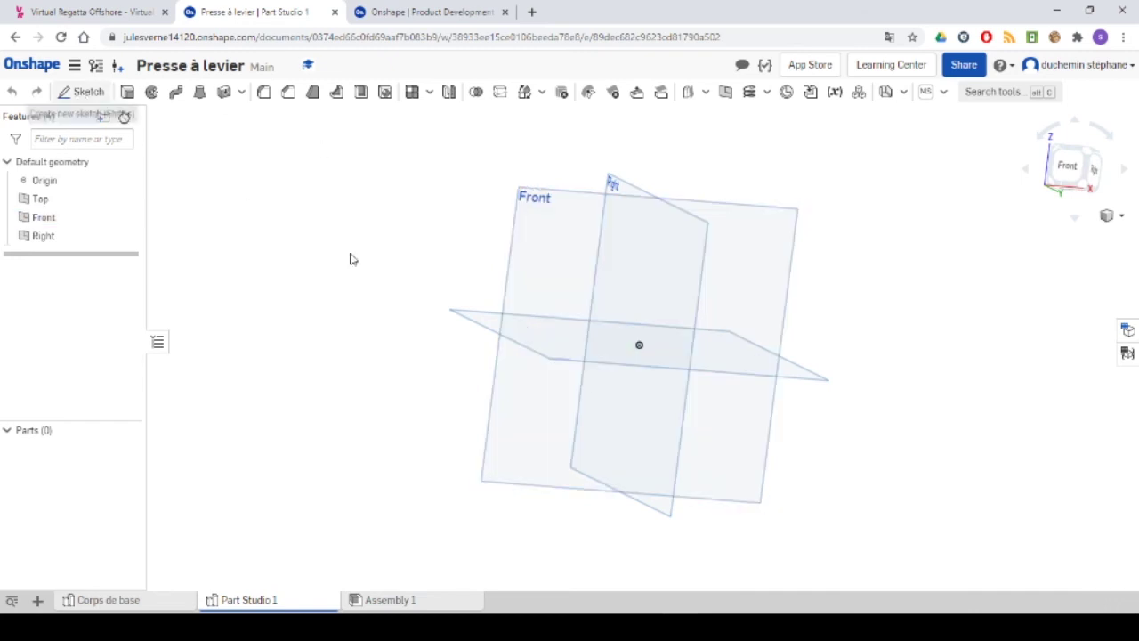
right_click(426, 178)
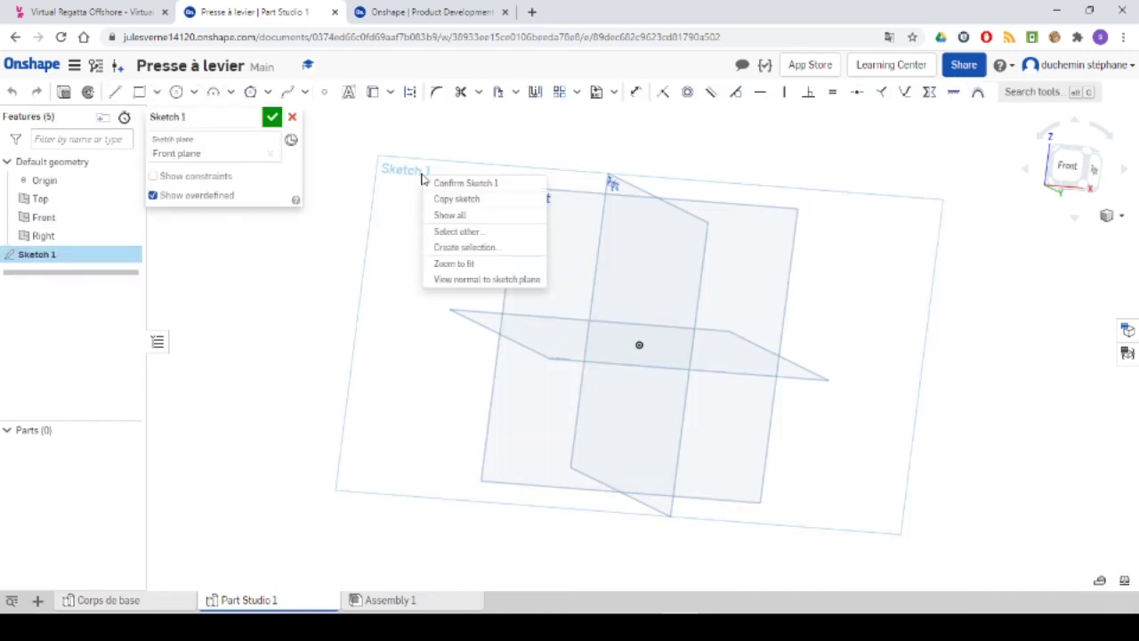
click(477, 279)
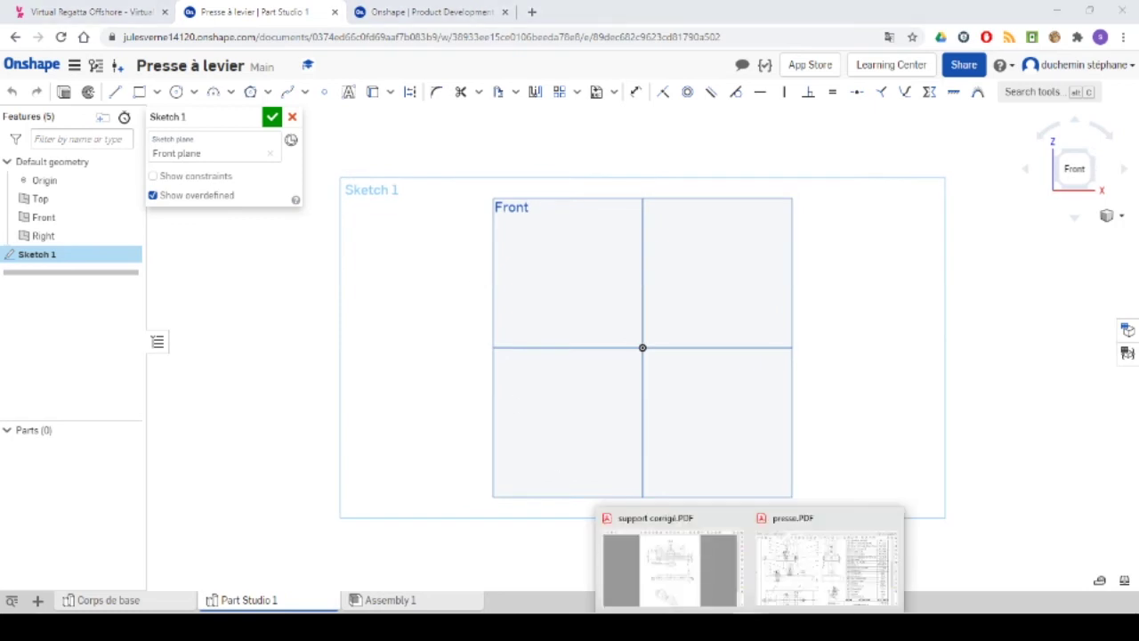
Check the support drawing, and draw a center point rectangle about 33.5 mm high centred on the origin of the Front plane sketch
click(668, 565)
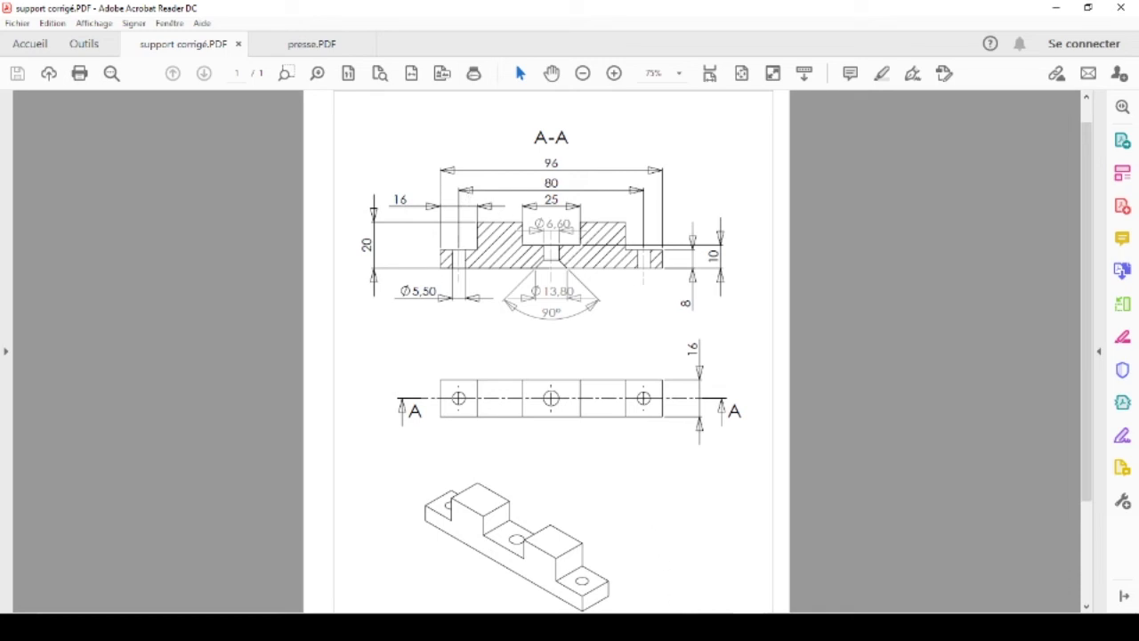
key(alt+Tab)
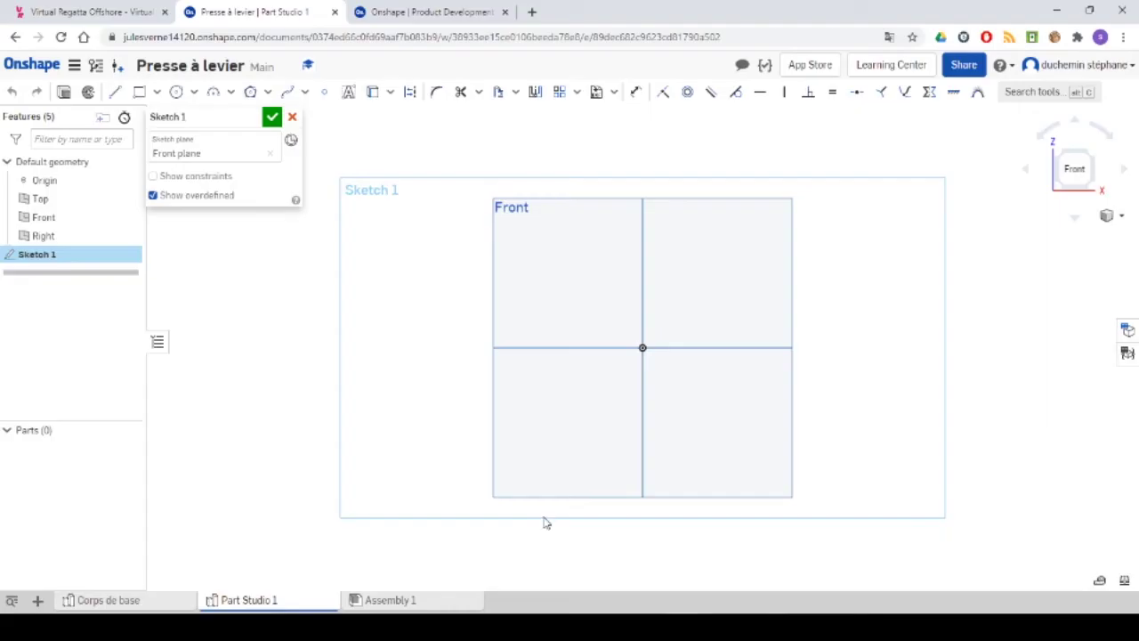
click(156, 93)
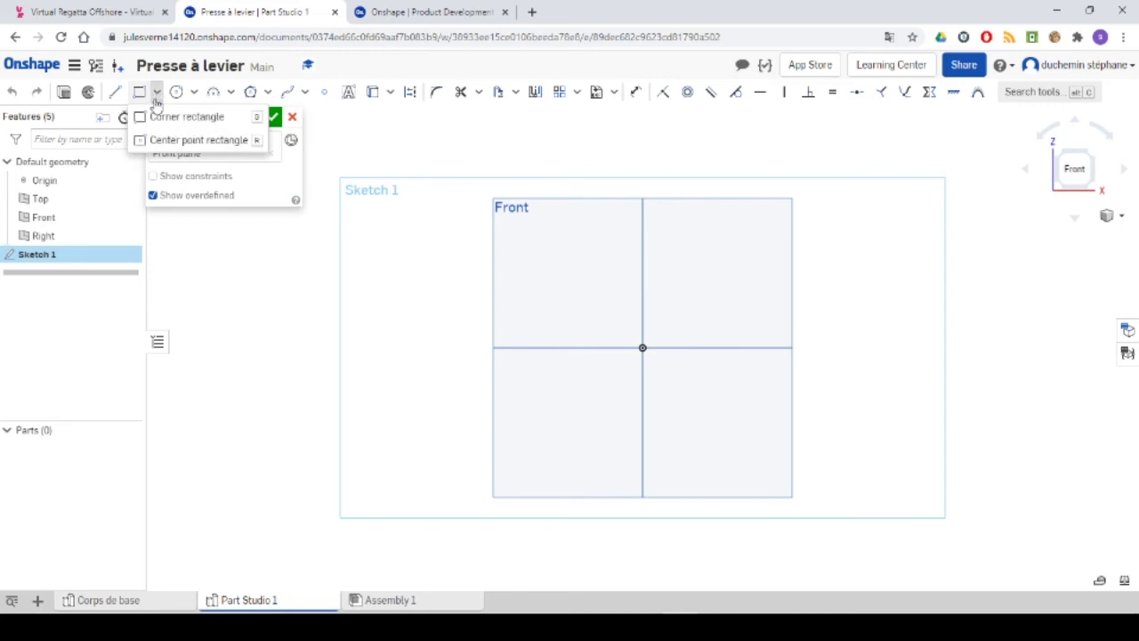
click(141, 143)
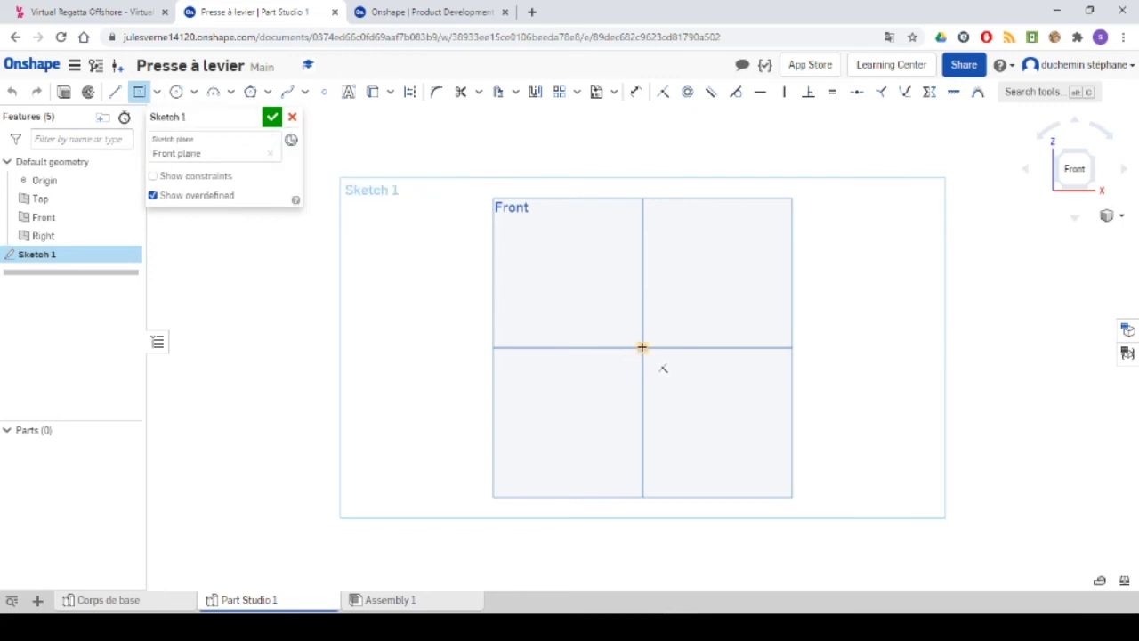
click(643, 348)
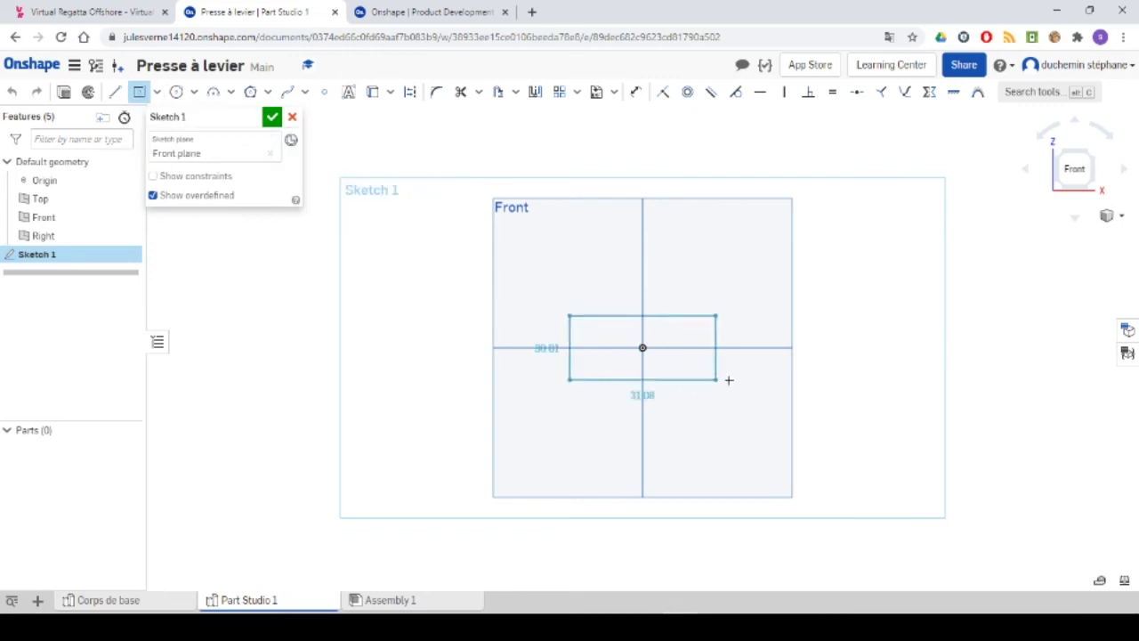
click(814, 314)
Dimension the rectangle to 20 mm high and 96 mm long
click(635, 94)
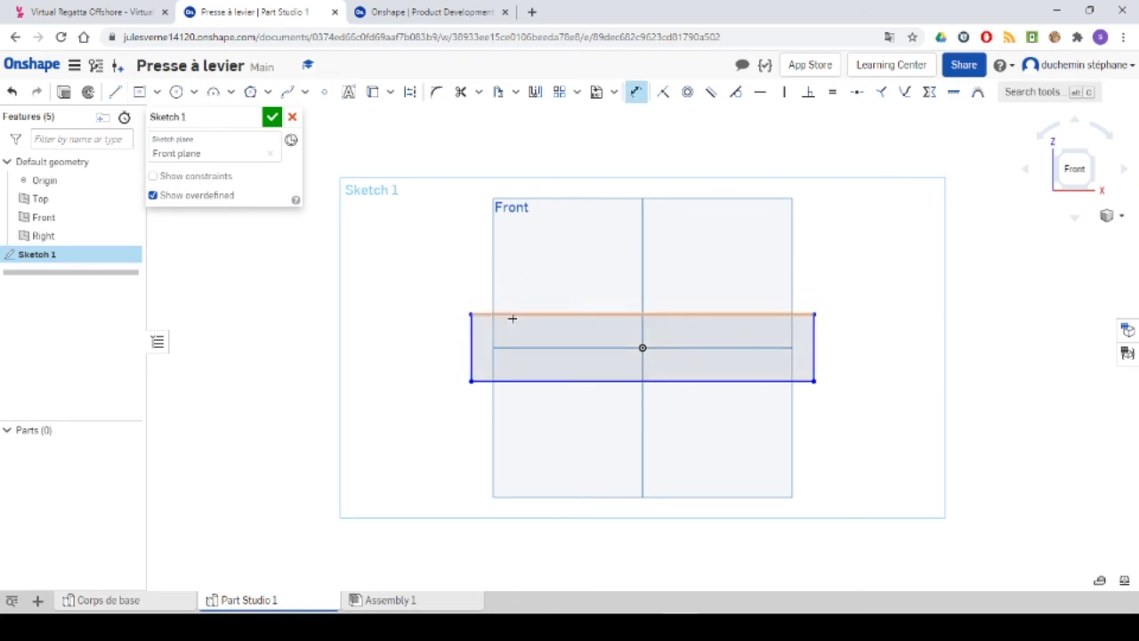
click(472, 342)
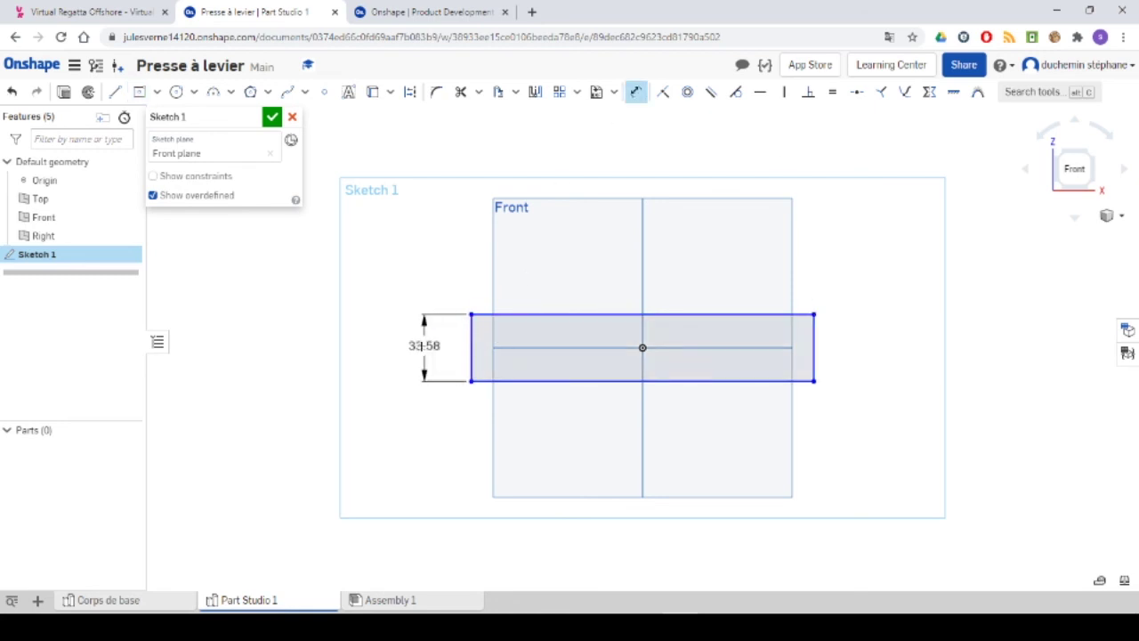
click(419, 345)
key(Return)
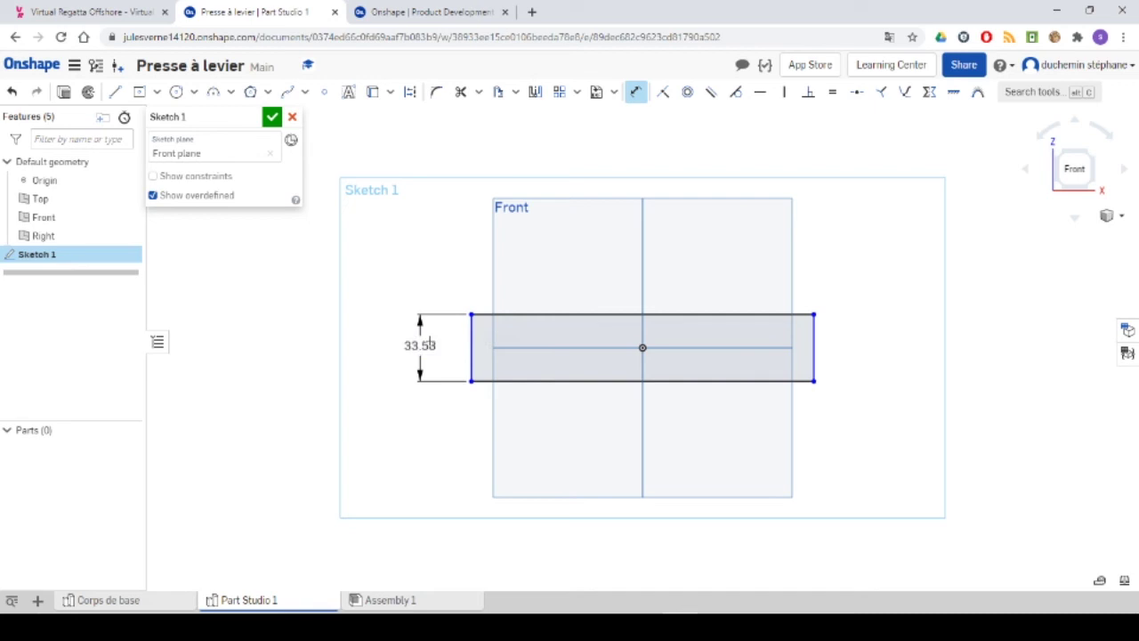
click(617, 327)
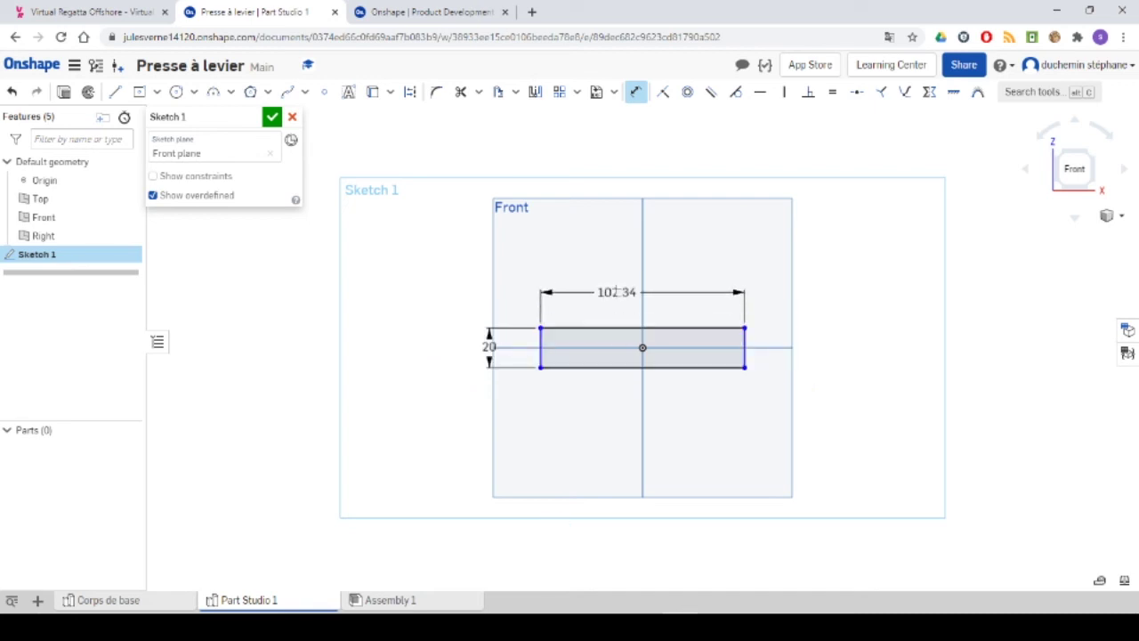
click(616, 292)
text(96)
key(Return)
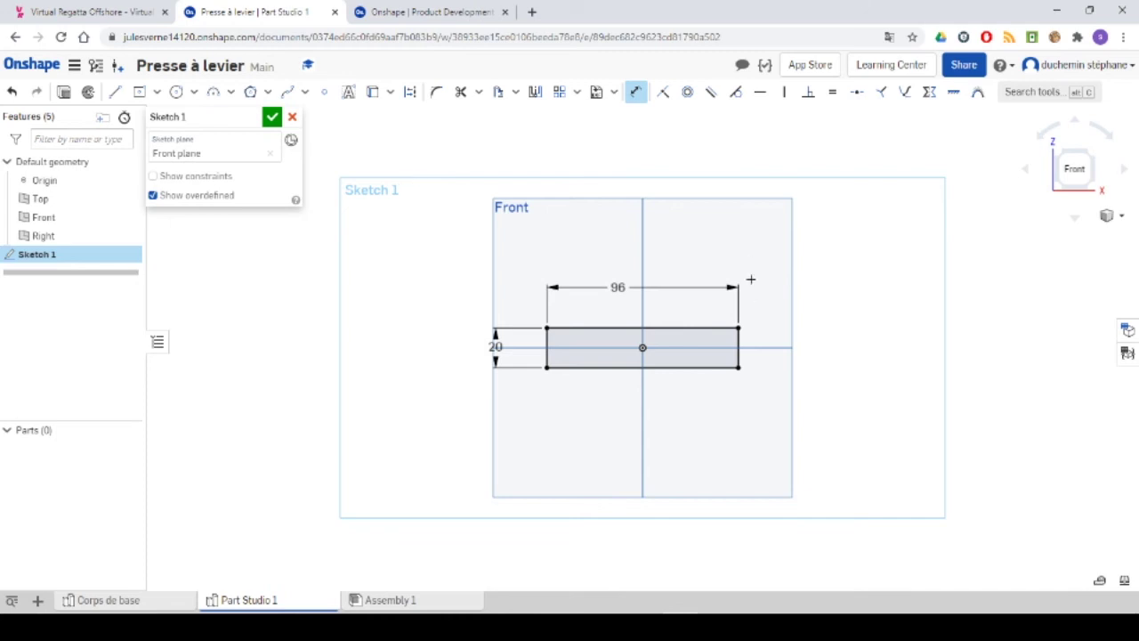
Check the support's width in the drawing and extrude the rectangle symmetrically as a new solid with a depth of 18 mm
right_drag(750, 279, 715, 283)
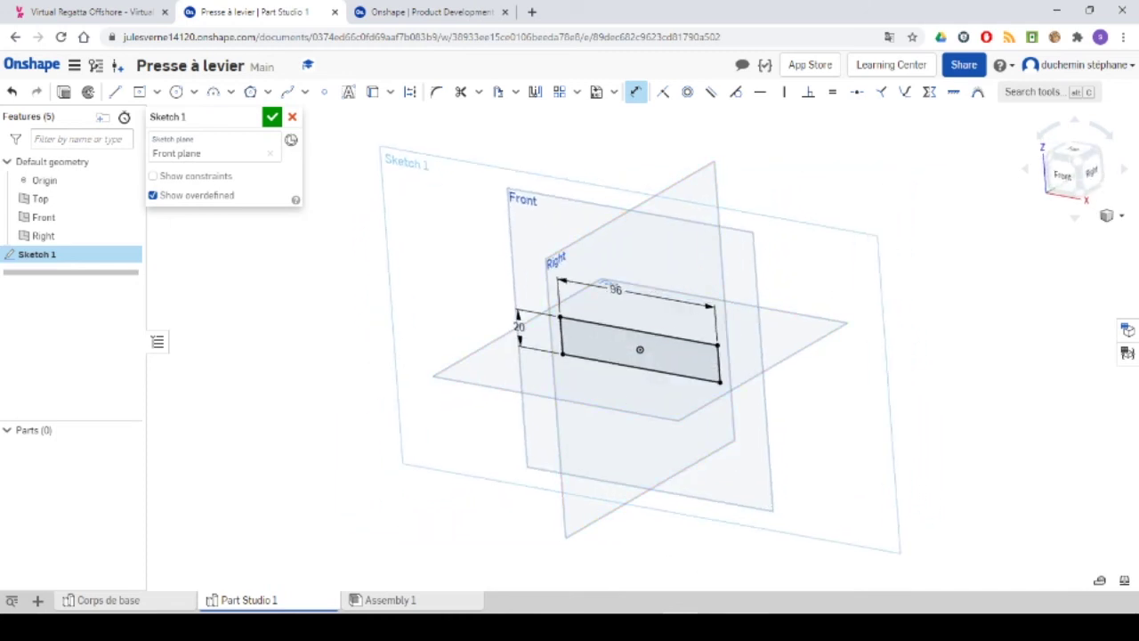
click(685, 552)
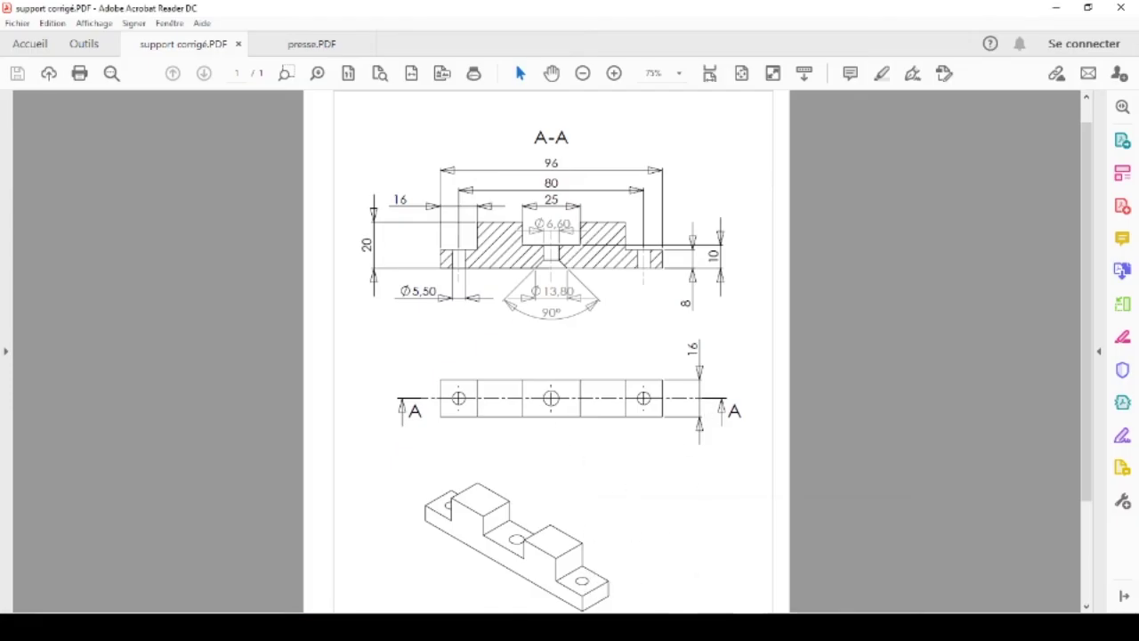
key(alt+Tab)
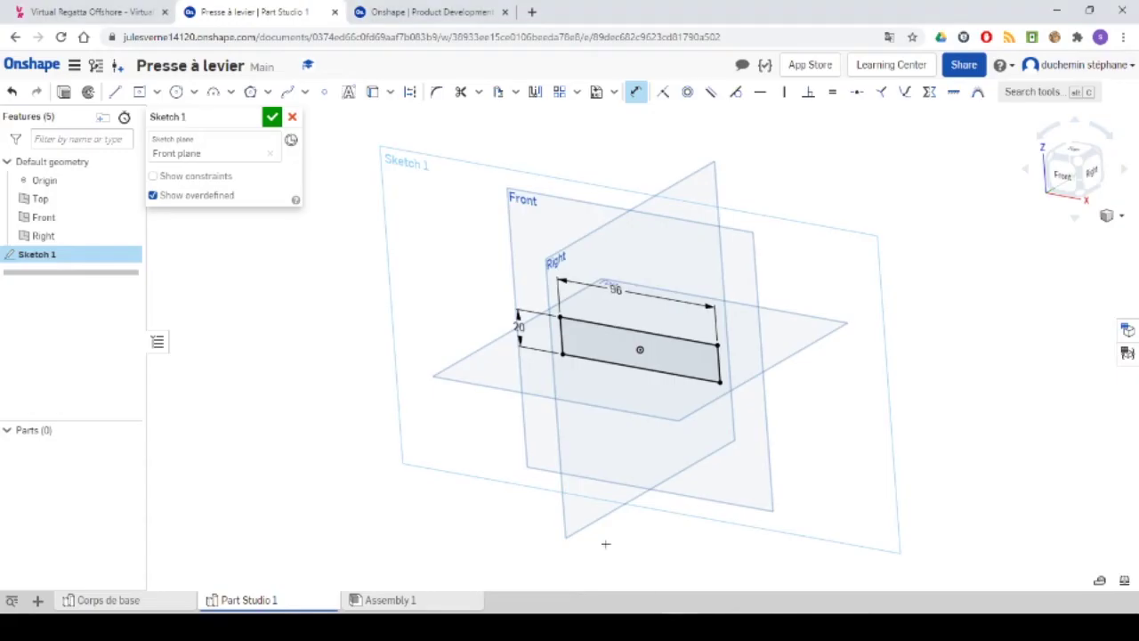
click(64, 93)
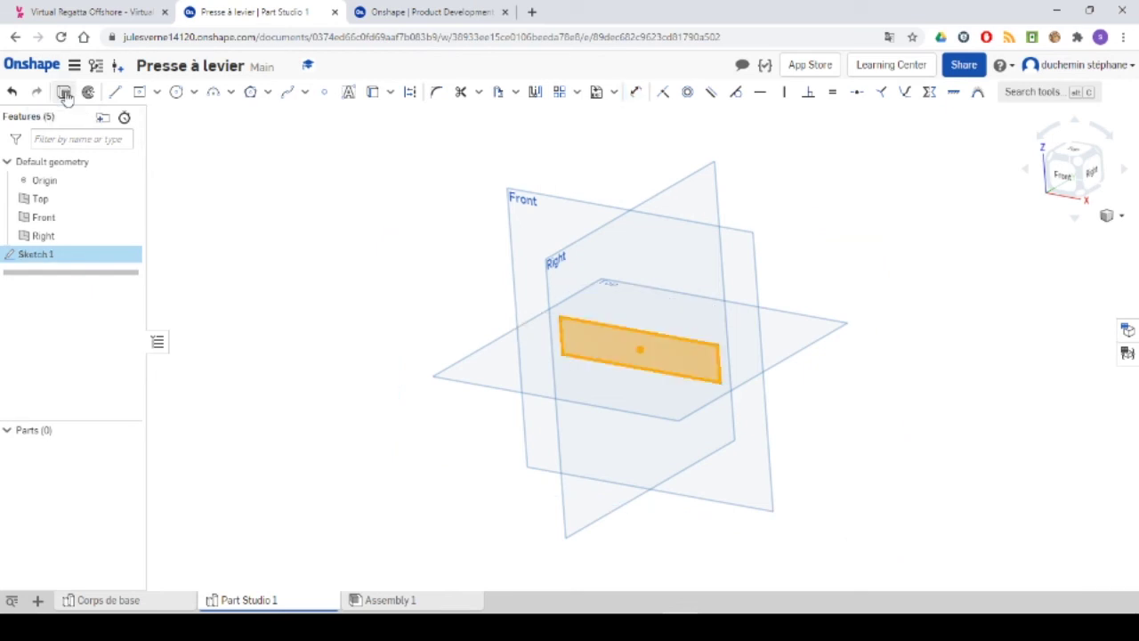
click(64, 93)
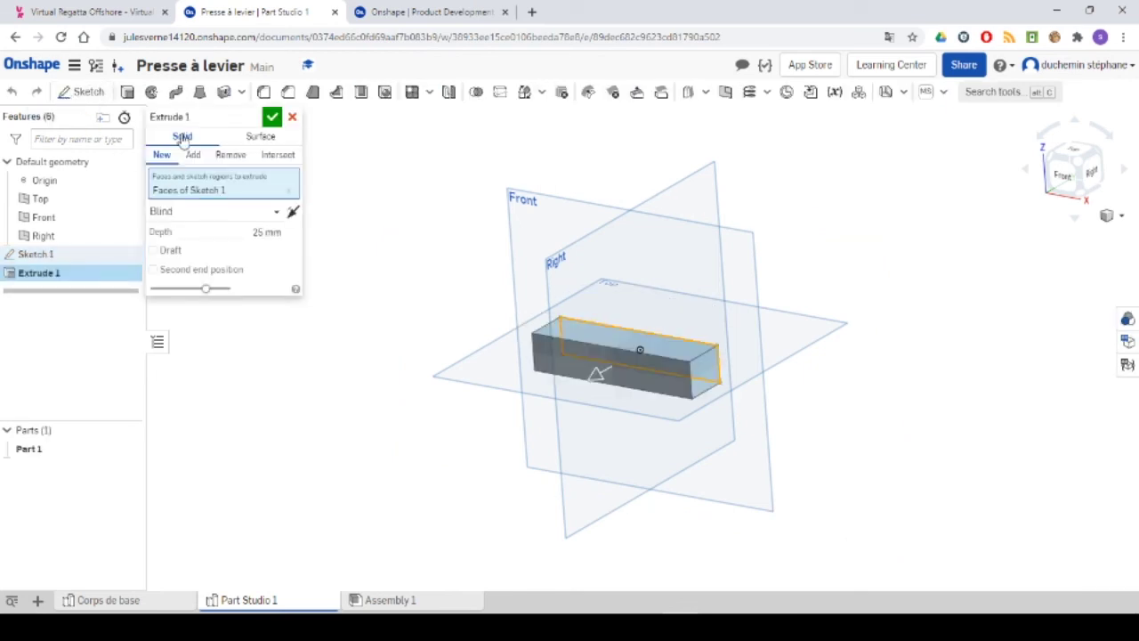
click(205, 211)
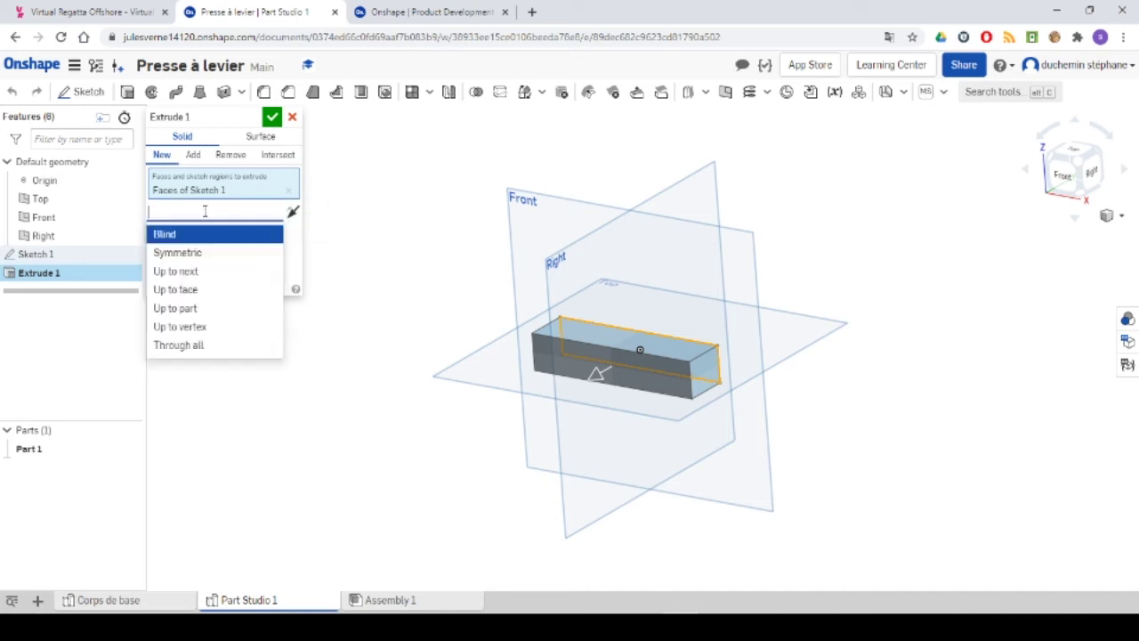
click(178, 253)
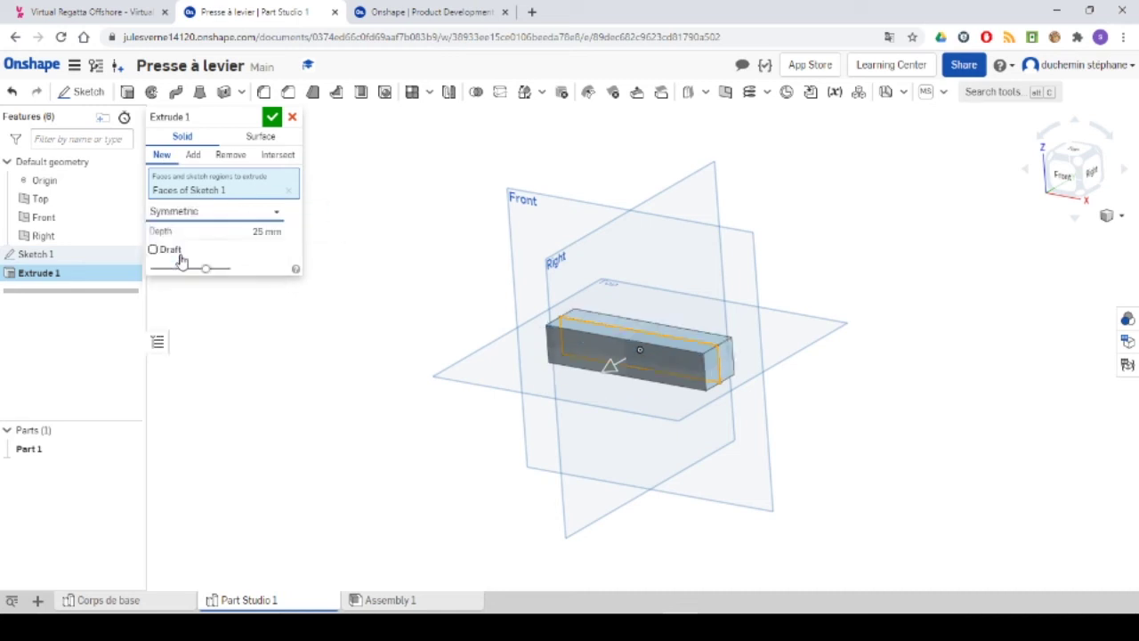
drag(245, 232, 300, 234)
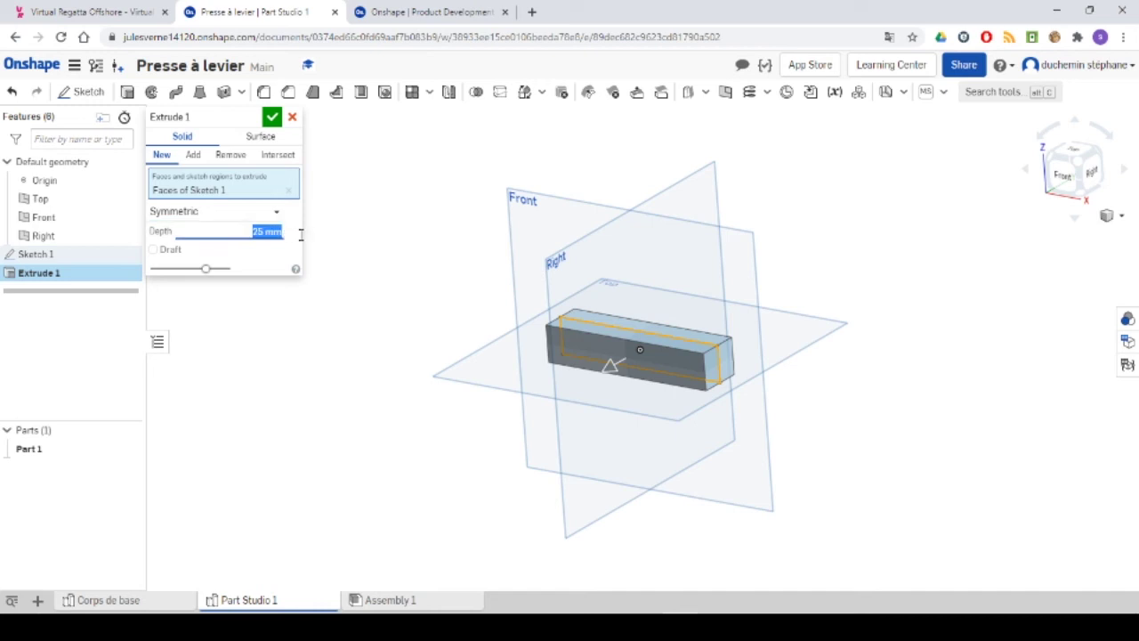
text(18)
key(Return)
click(272, 119)
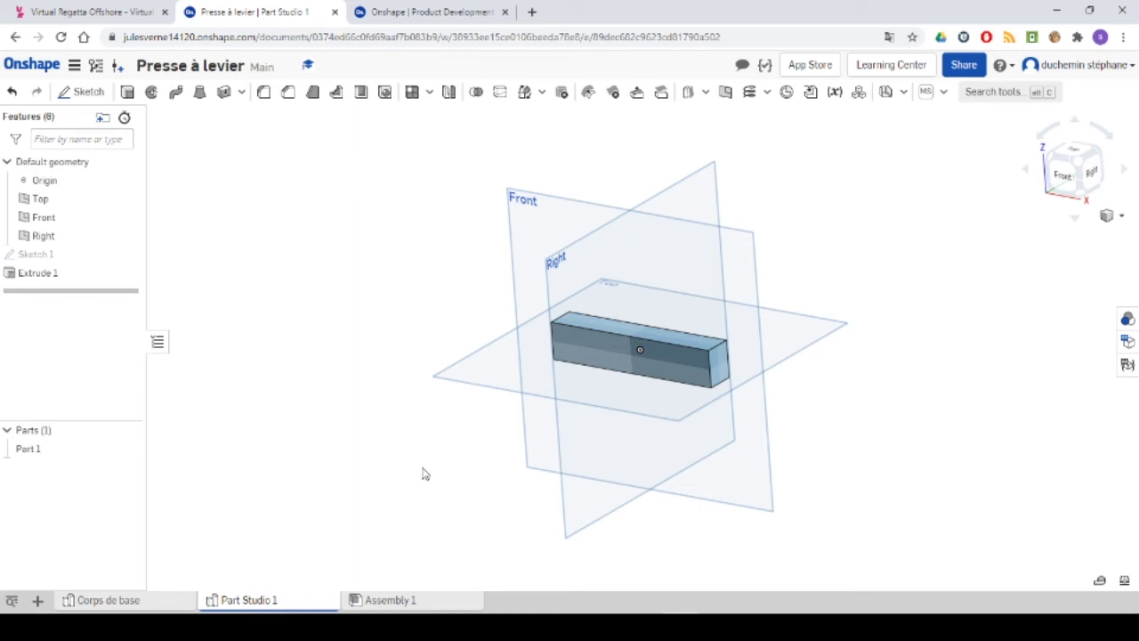
Review the notch dimensions in the support corrigé PDF and start a sketch on the bar's front face, viewed normal to it
mouse_move(751, 623)
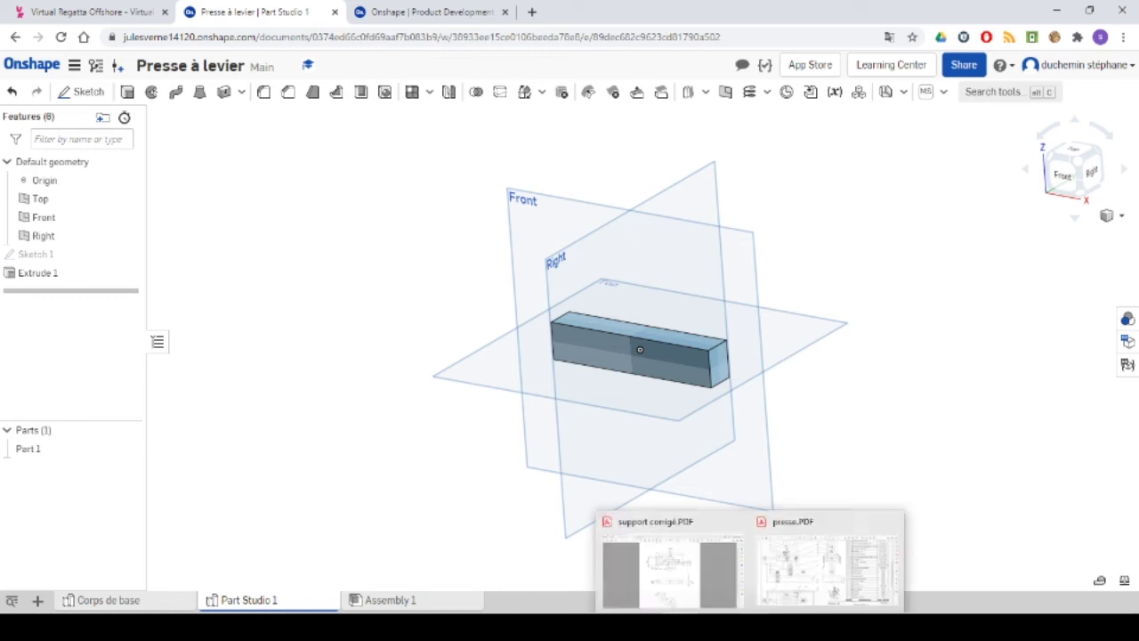
click(666, 578)
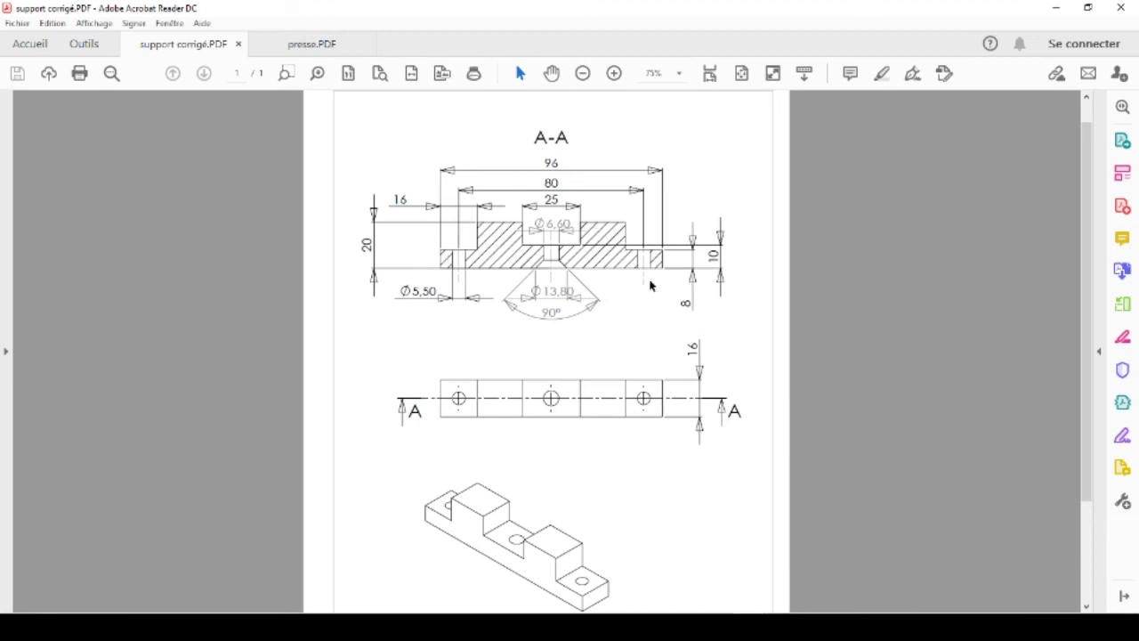
scroll(627, 254, up, 1)
scroll(620, 252, down, 2)
scroll(620, 252, up, 1)
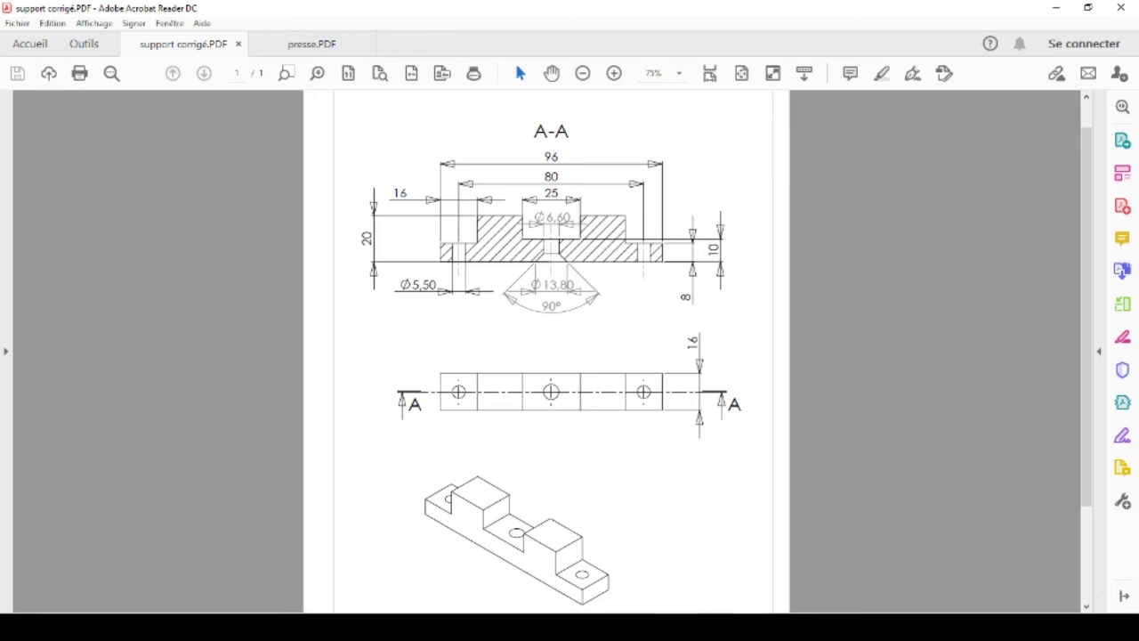
key(alt+Tab)
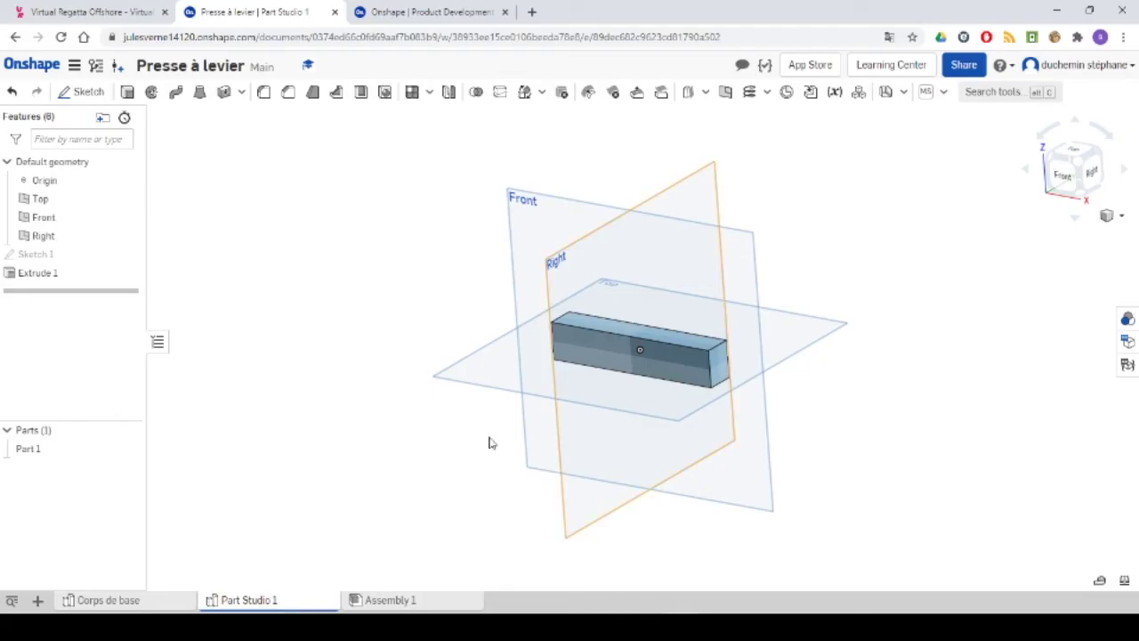
right_click(585, 346)
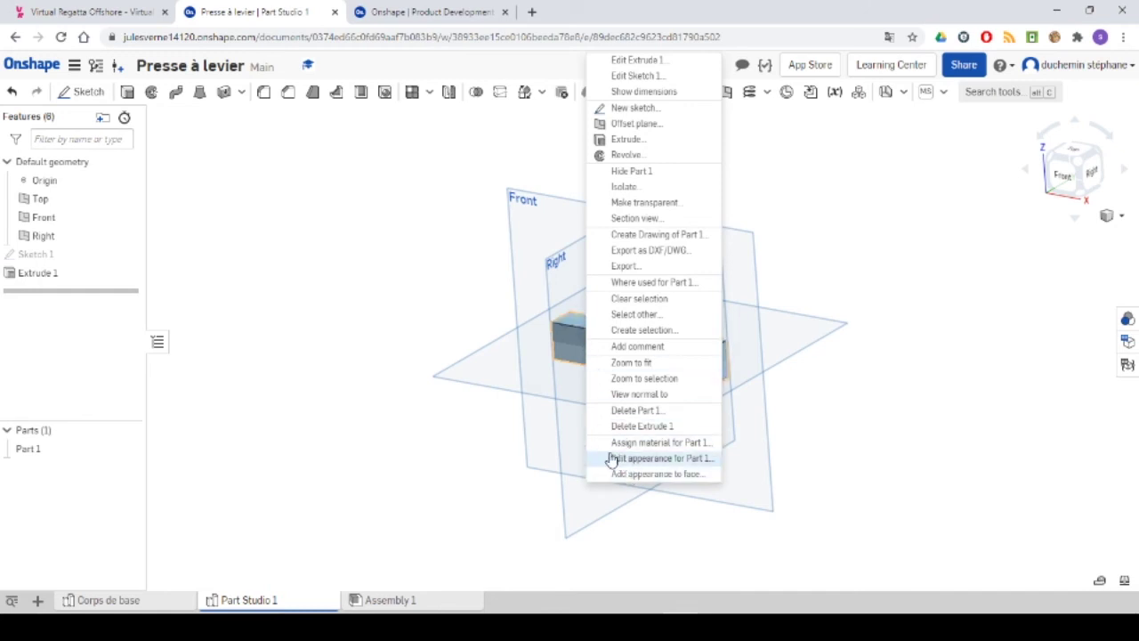
click(618, 394)
click(567, 339)
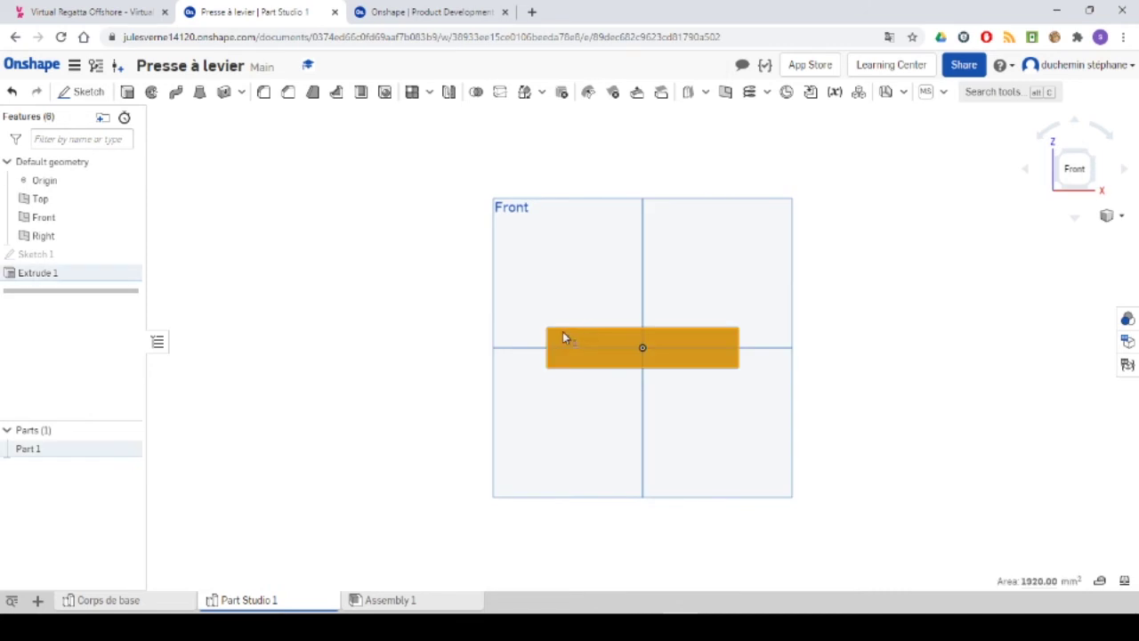
click(89, 92)
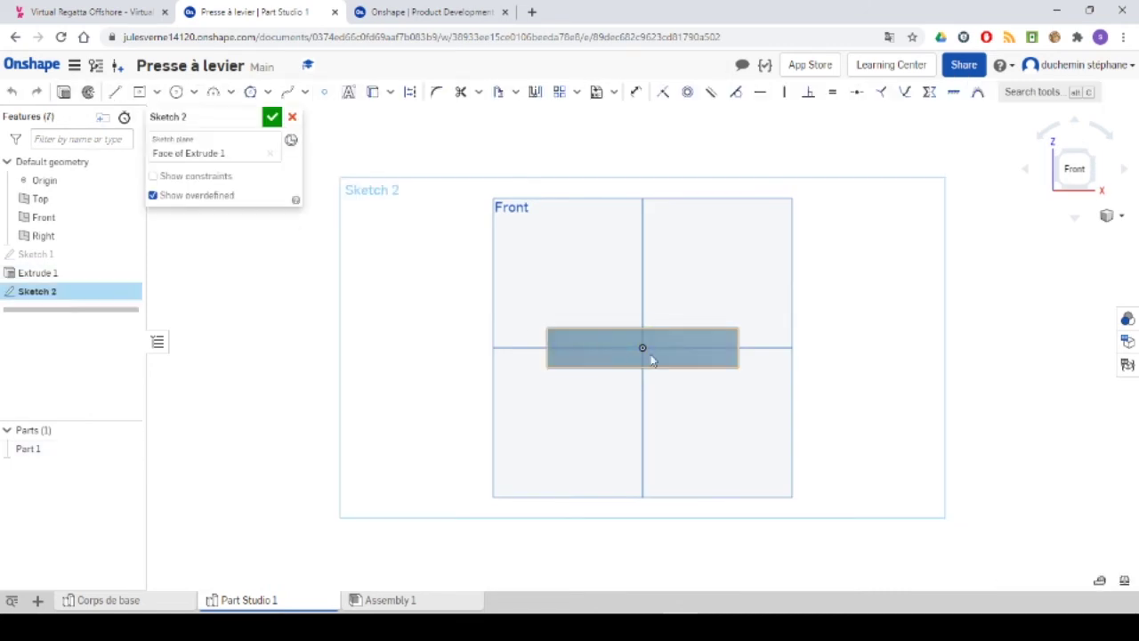
Draw a corner rectangle about 29.7 mm wide for the central notch, starting on the bar's top edge and crossing the vertical centreline
middle_drag(695, 351, 602, 310)
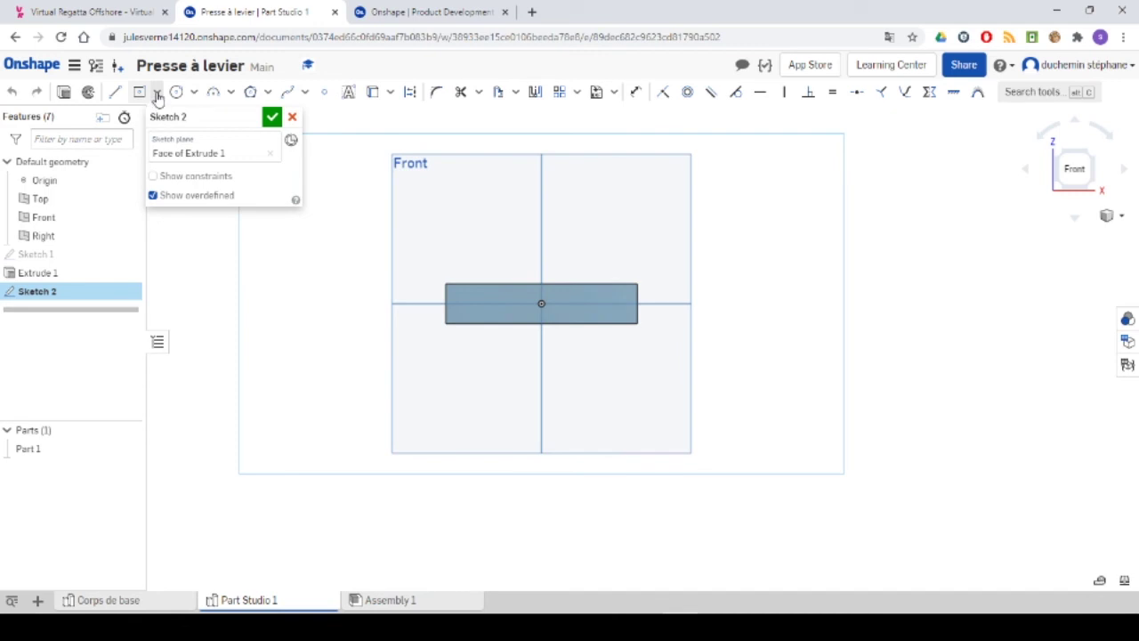
click(157, 95)
click(169, 116)
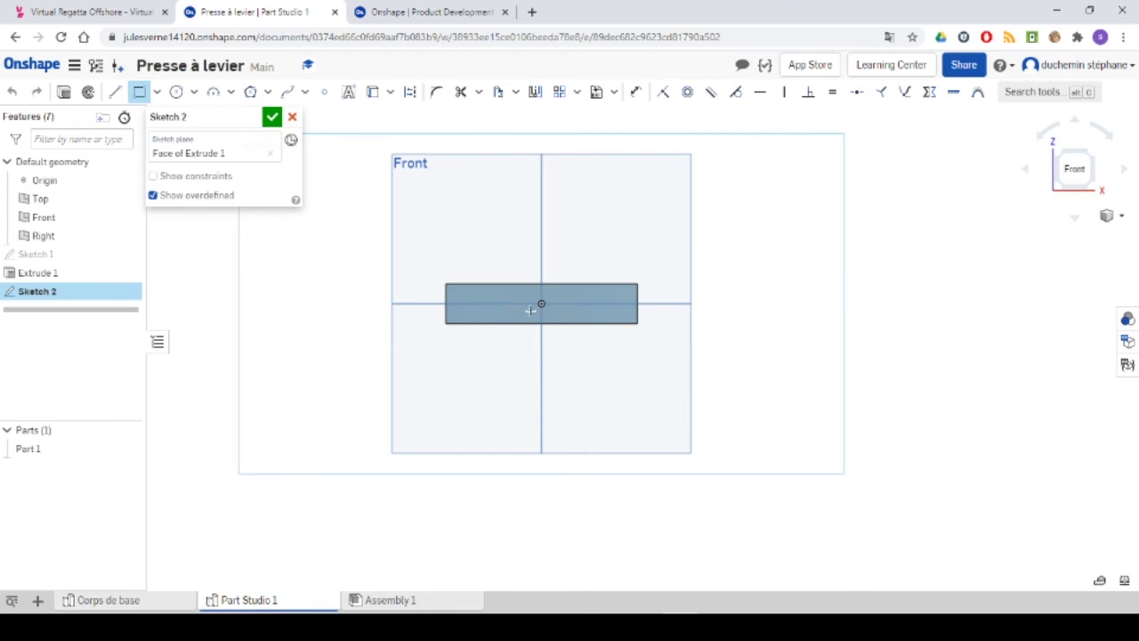
scroll(530, 310, up, 5)
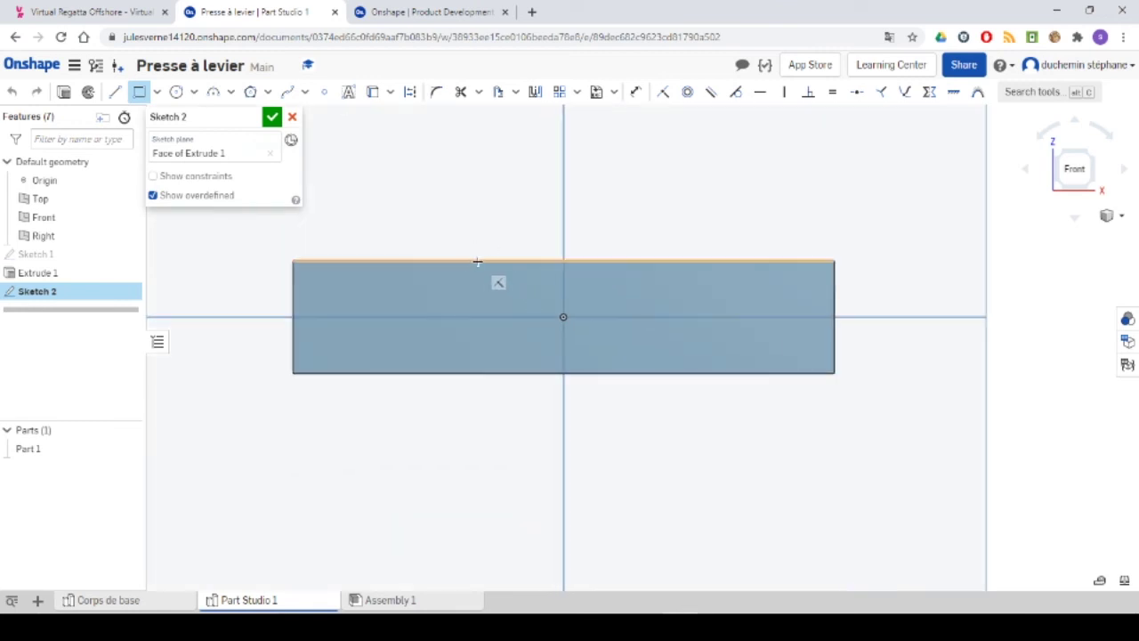
click(477, 263)
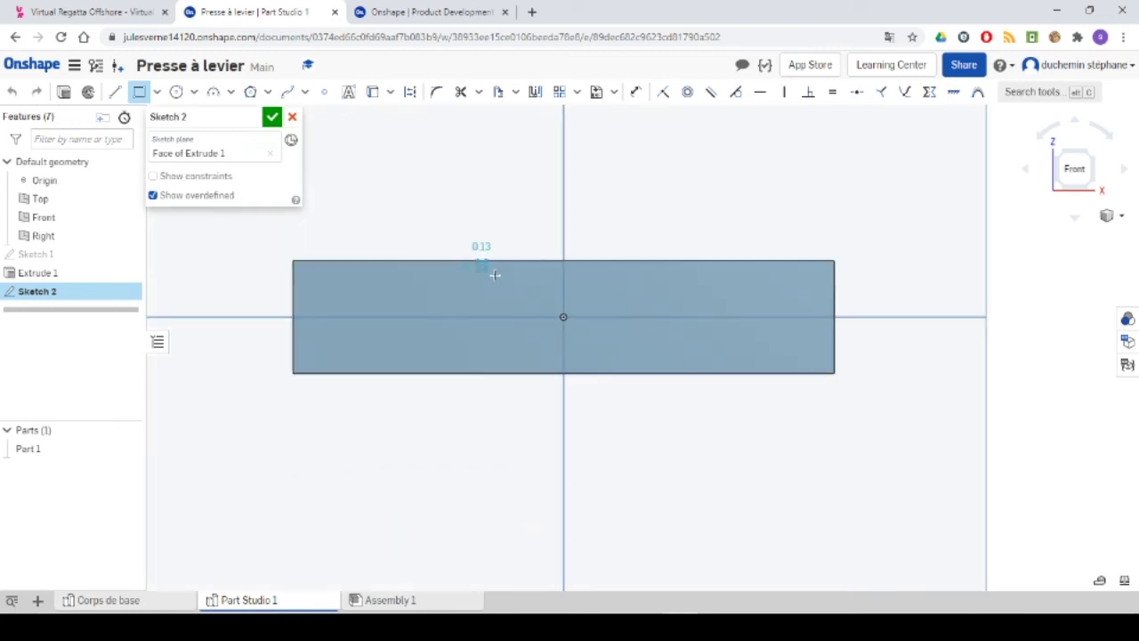
click(645, 302)
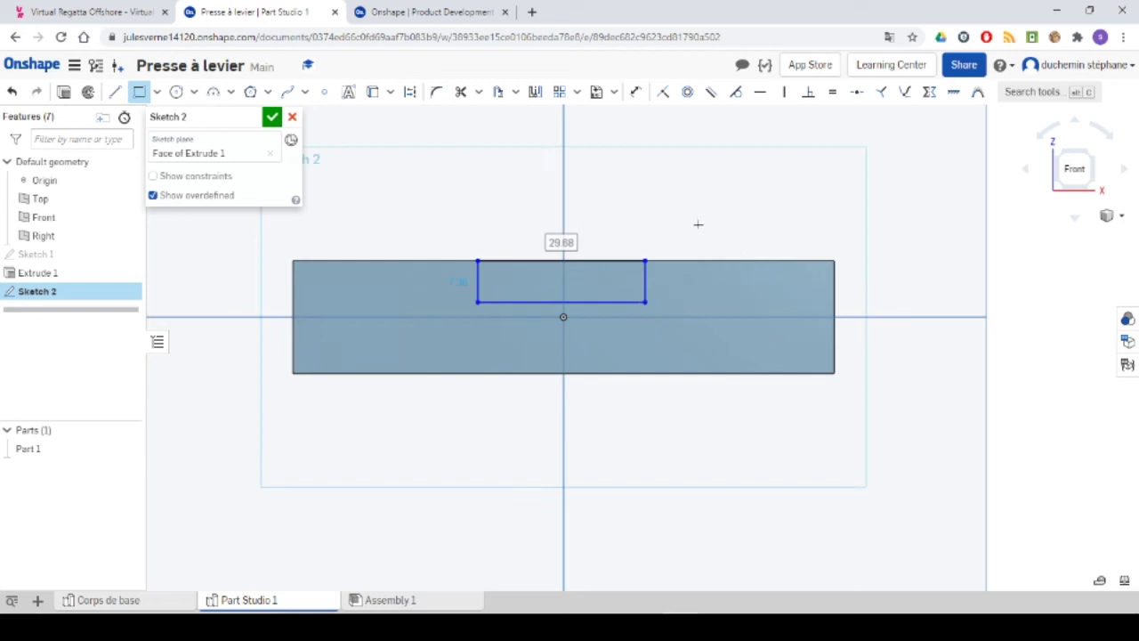
Dimension the notch rectangle 25 mm wide, with its lower edge 10 mm above the bar's bottom edge
click(635, 92)
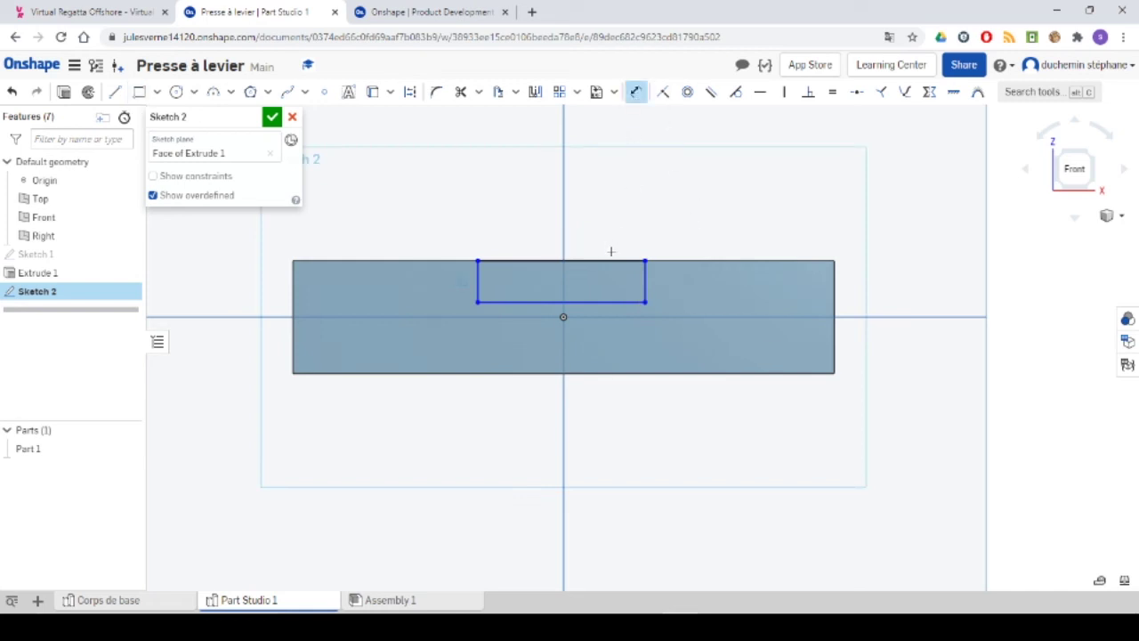
click(606, 262)
click(559, 197)
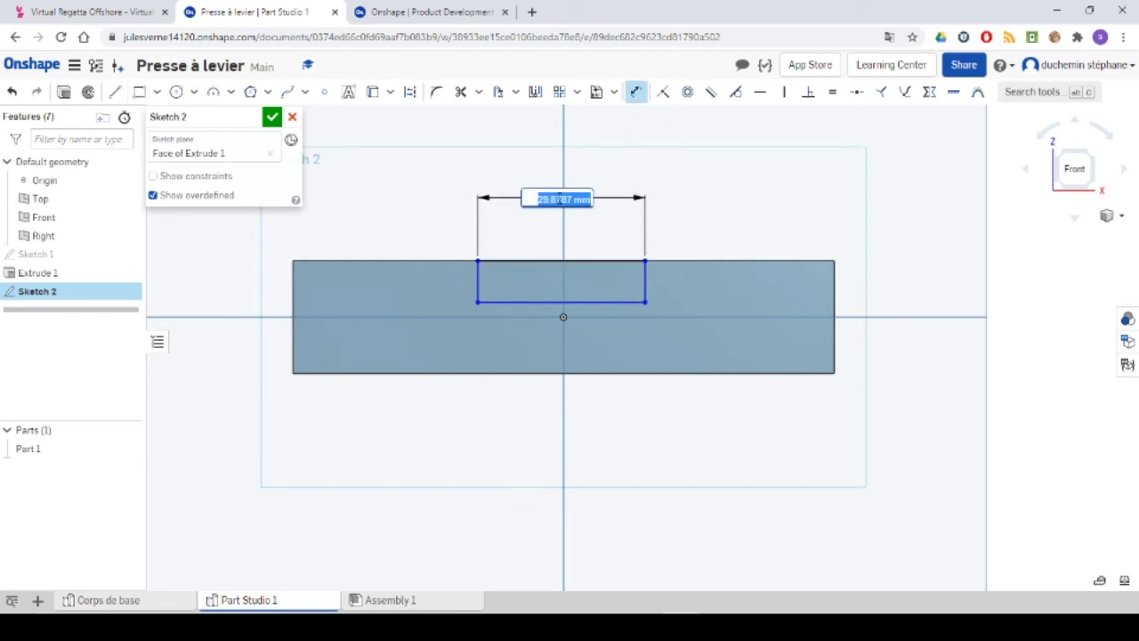
text(25)
key(Return)
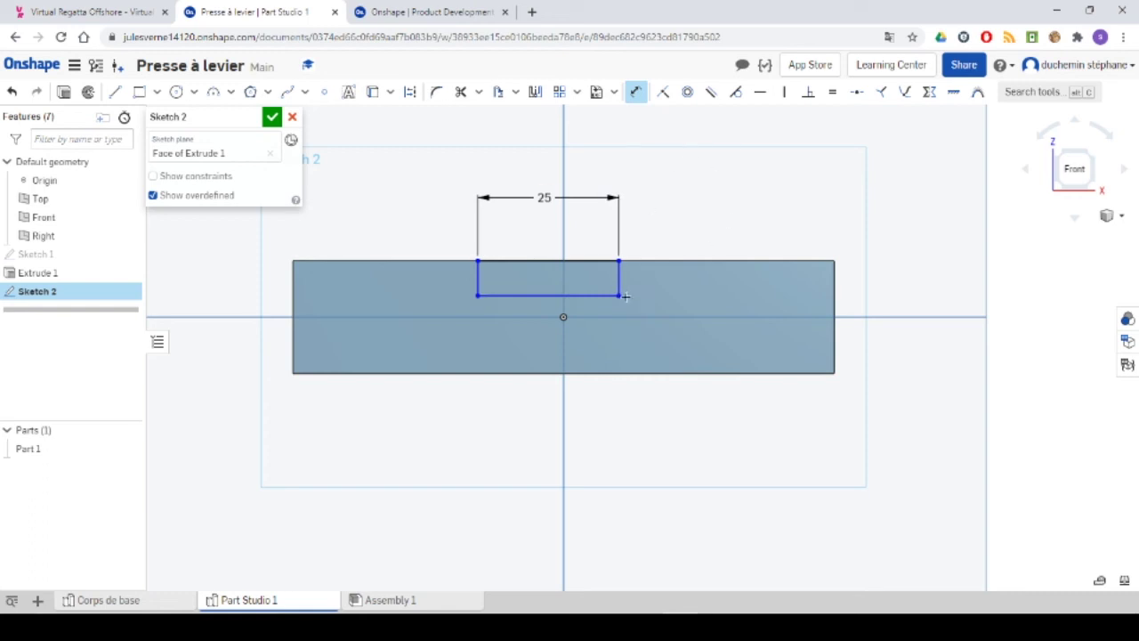
click(596, 295)
click(630, 374)
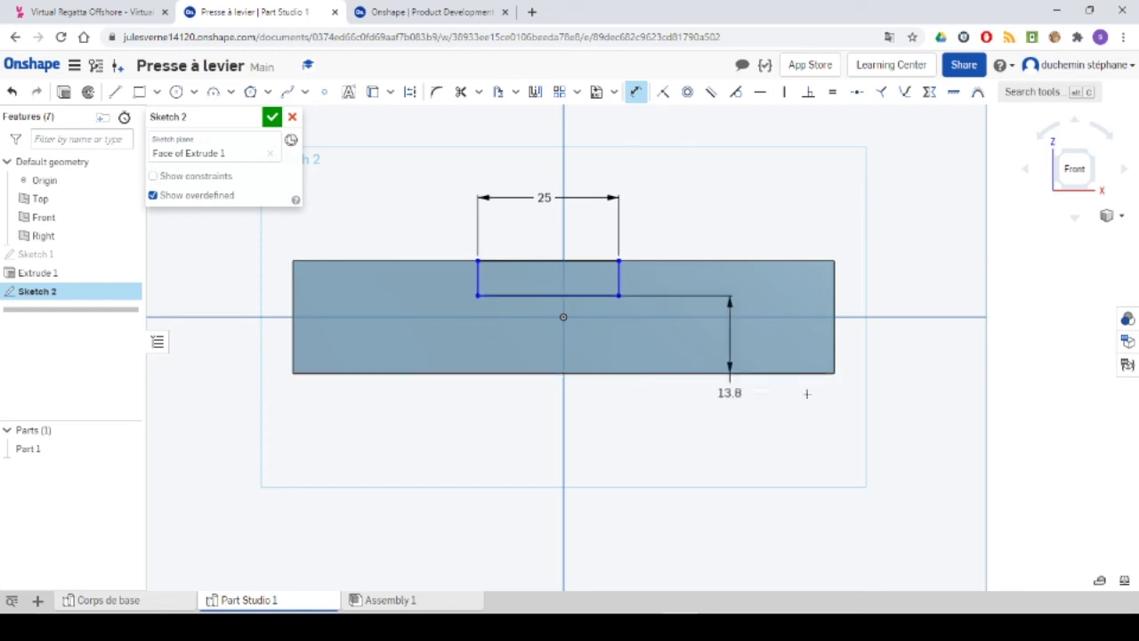
click(936, 360)
text(10)
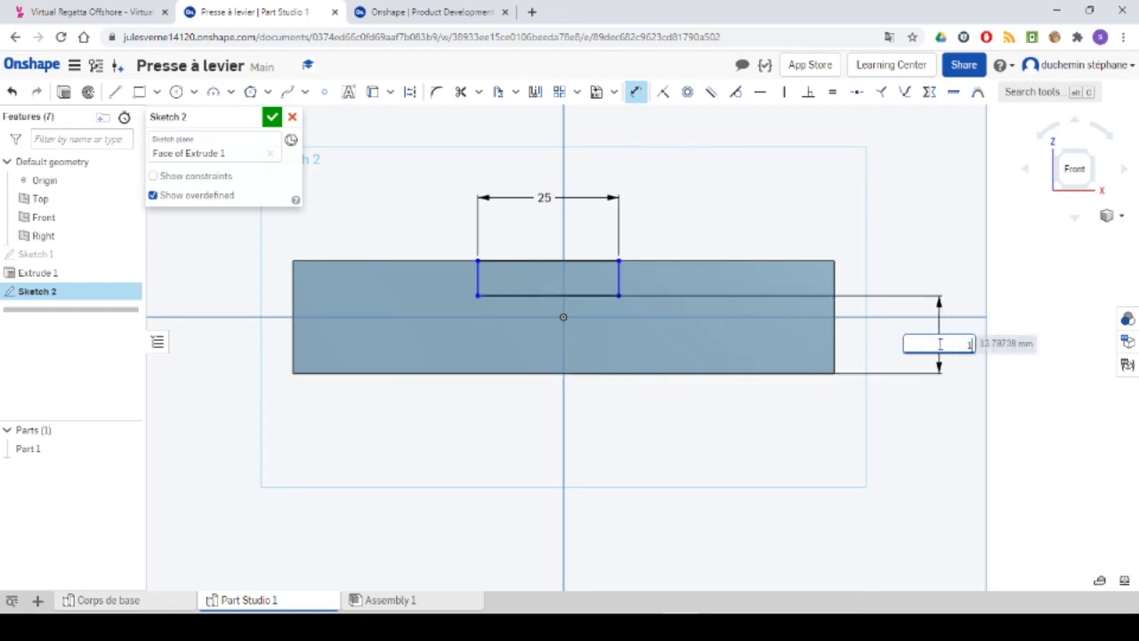
key(Return)
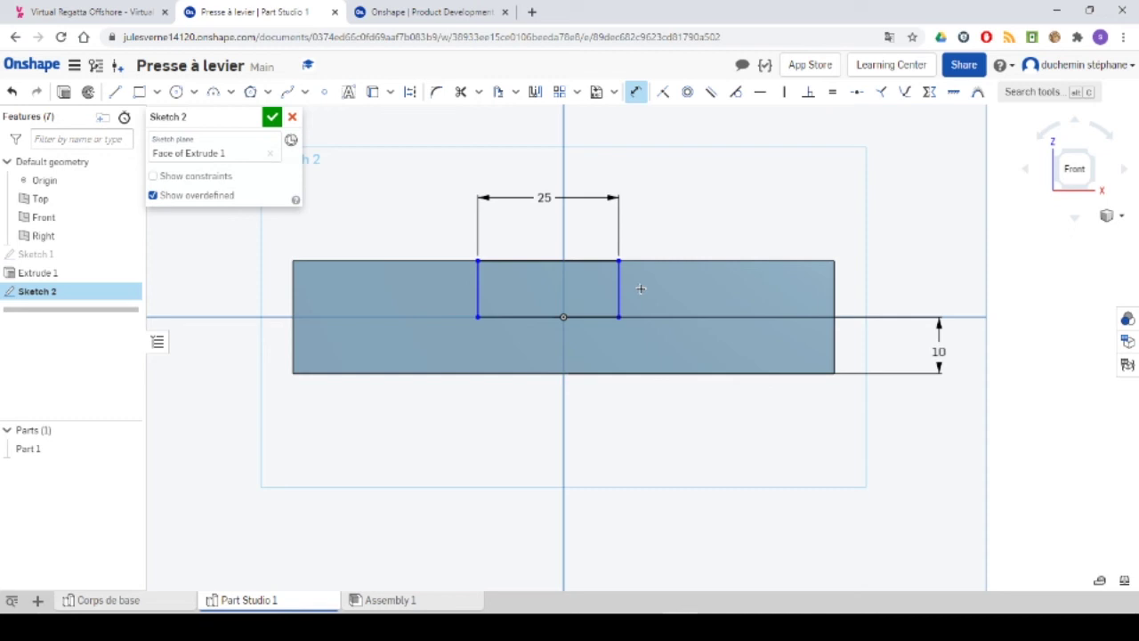
key(Escape)
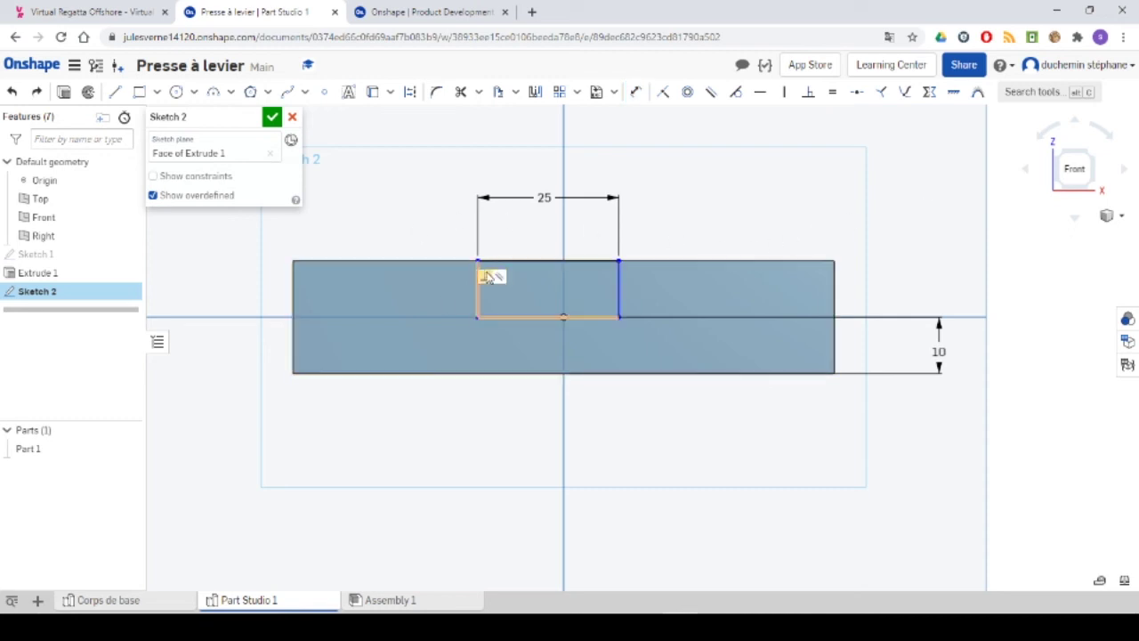
Make the notch rectangle's two vertical sides symmetric about the Right plane to centre it on the bar
mouse_move(506, 264)
mouse_down()
mouse_move(615, 269)
mouse_move(453, 262)
mouse_move(484, 259)
mouse_up()
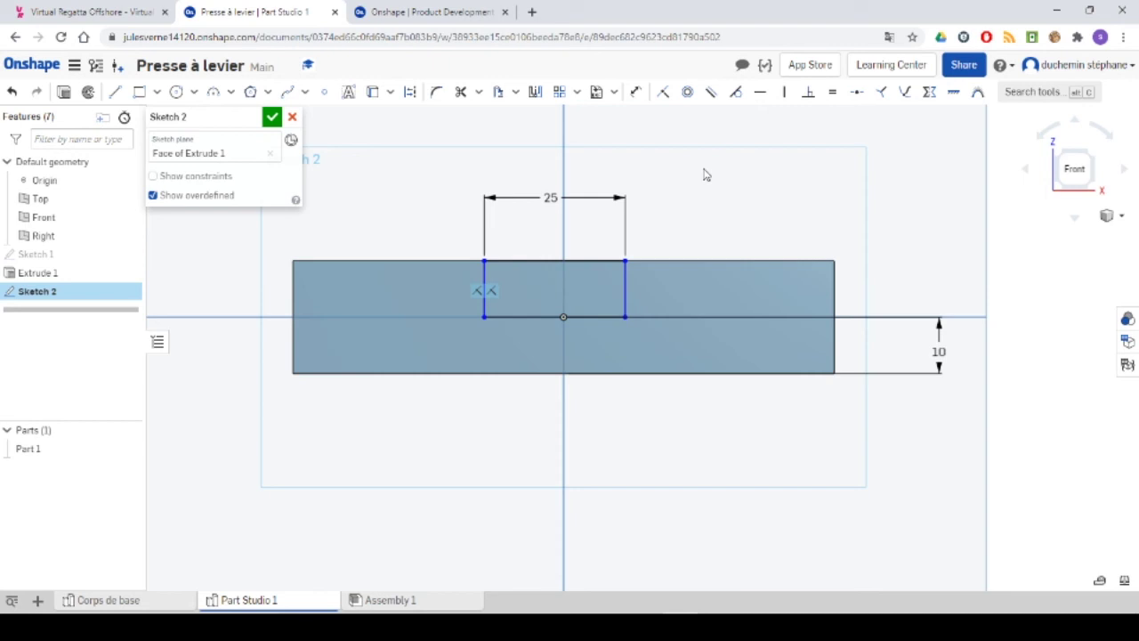
click(929, 93)
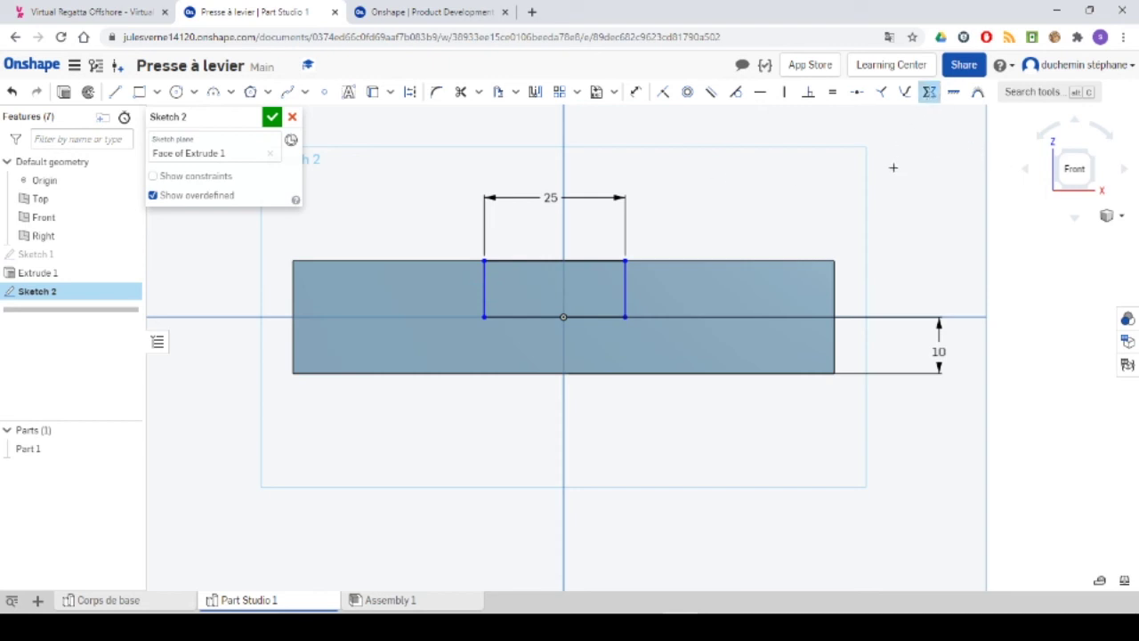
click(562, 231)
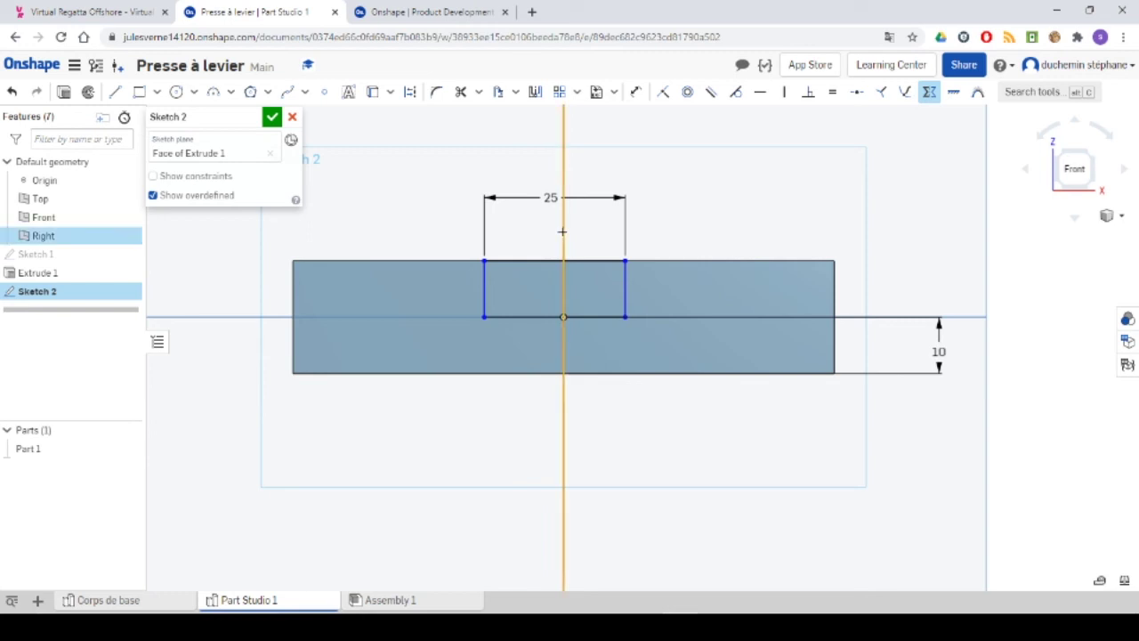
click(483, 281)
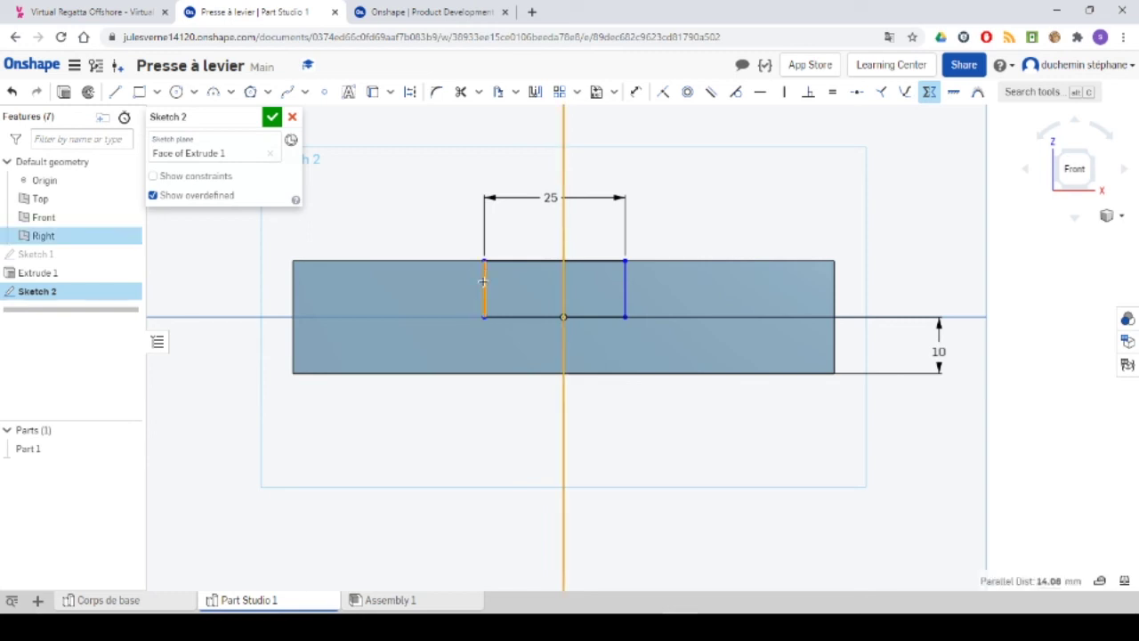
click(625, 289)
key(s)
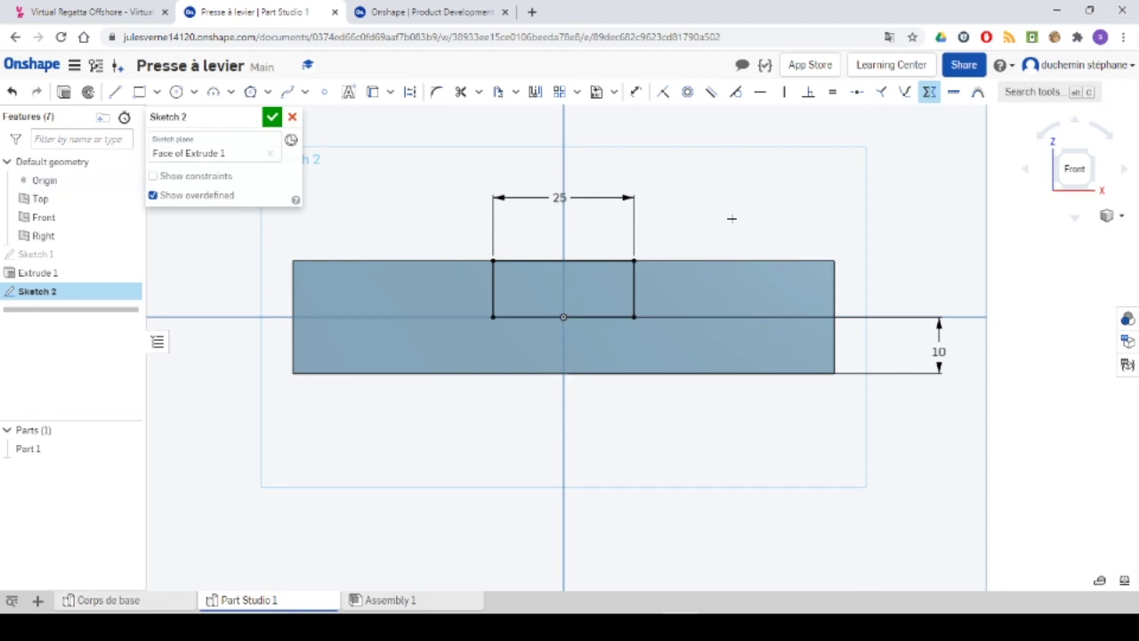
Extrude the notch sketch as a Remove cut with the Through all end type
right_drag(731, 217, 564, 231)
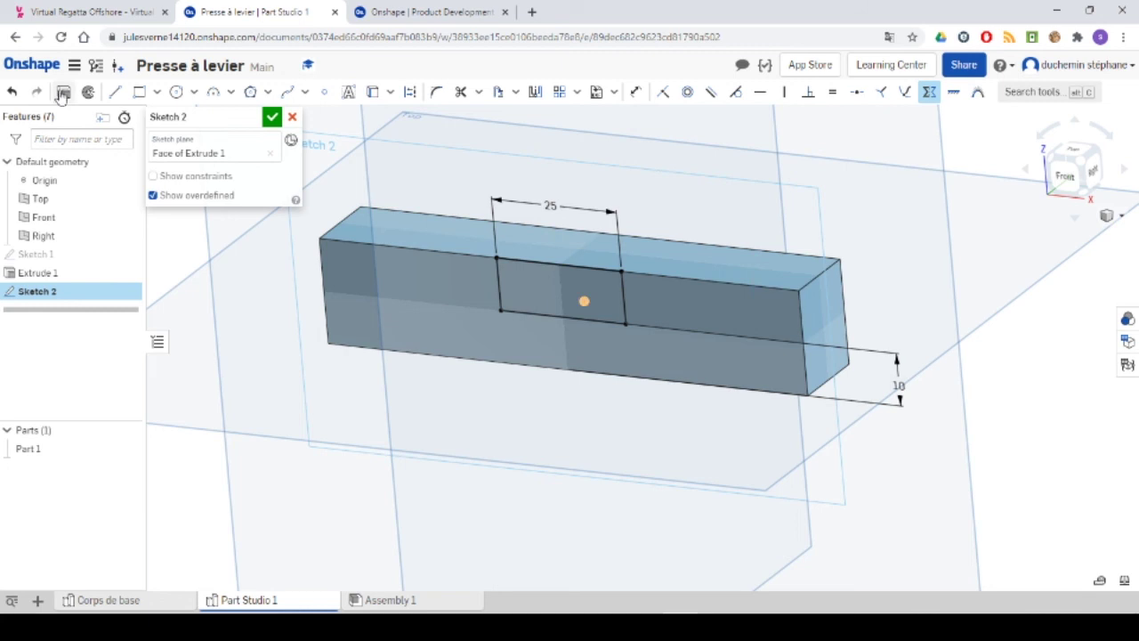
click(64, 93)
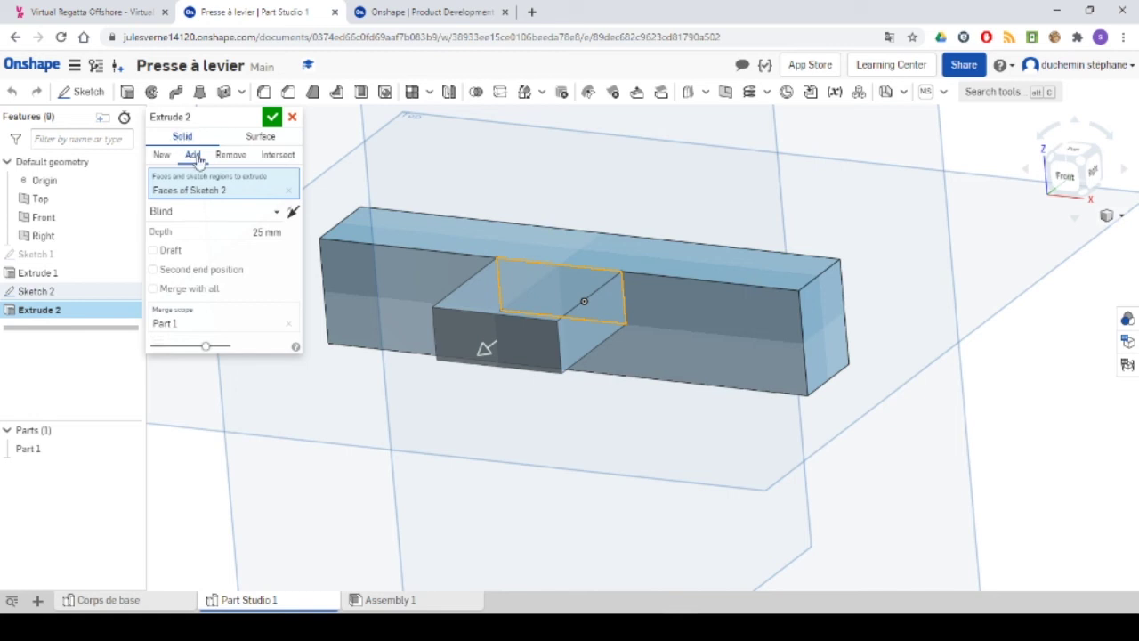
click(233, 157)
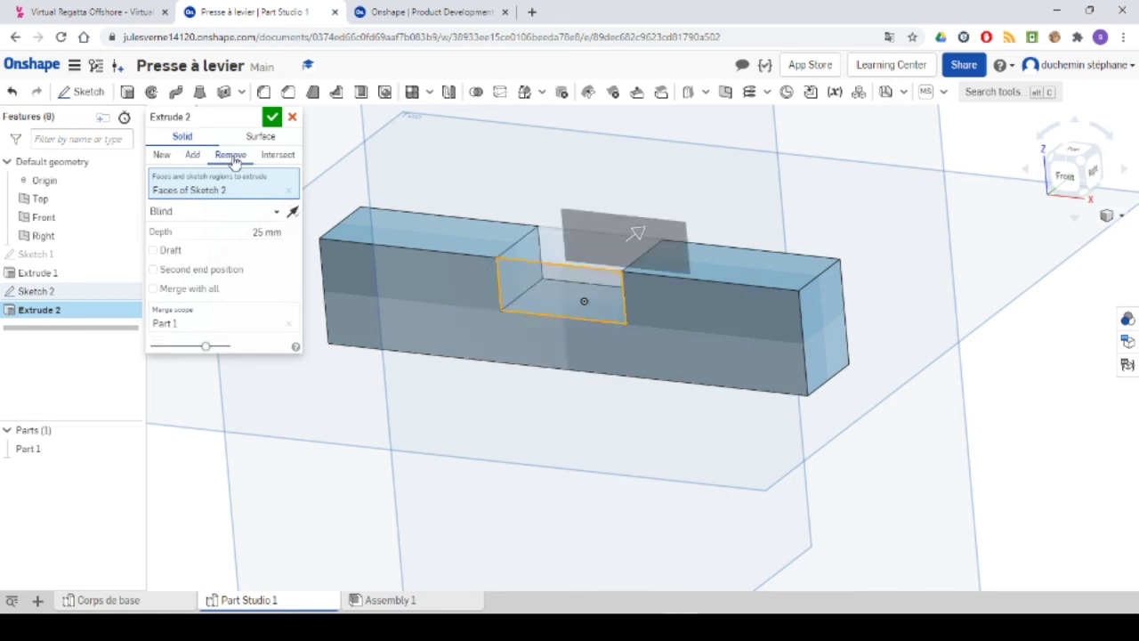
click(181, 211)
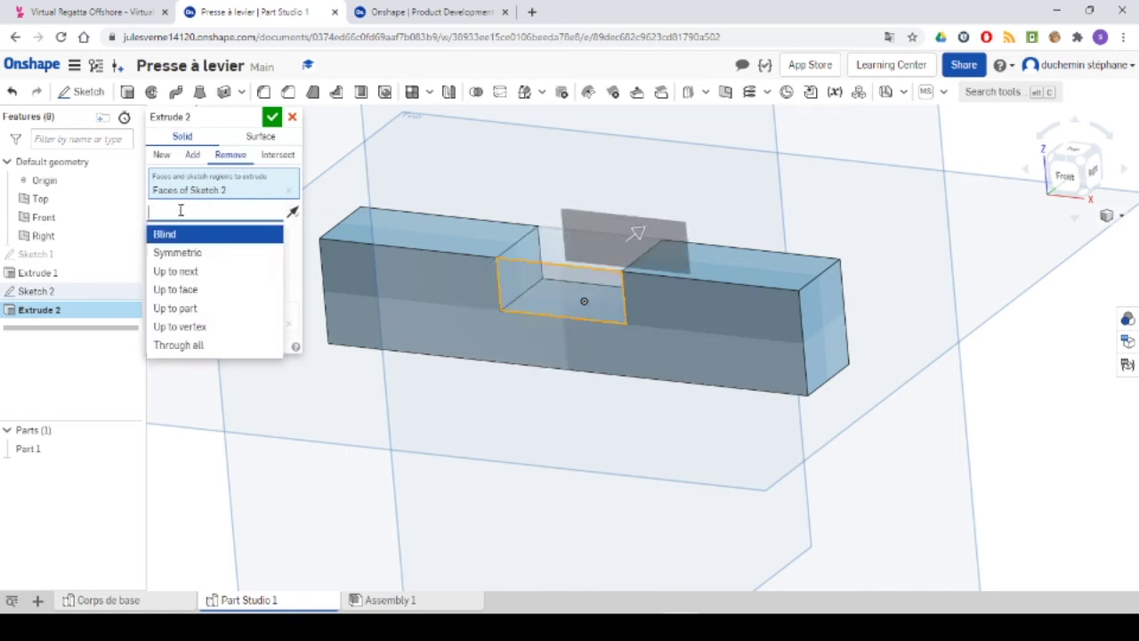
click(190, 346)
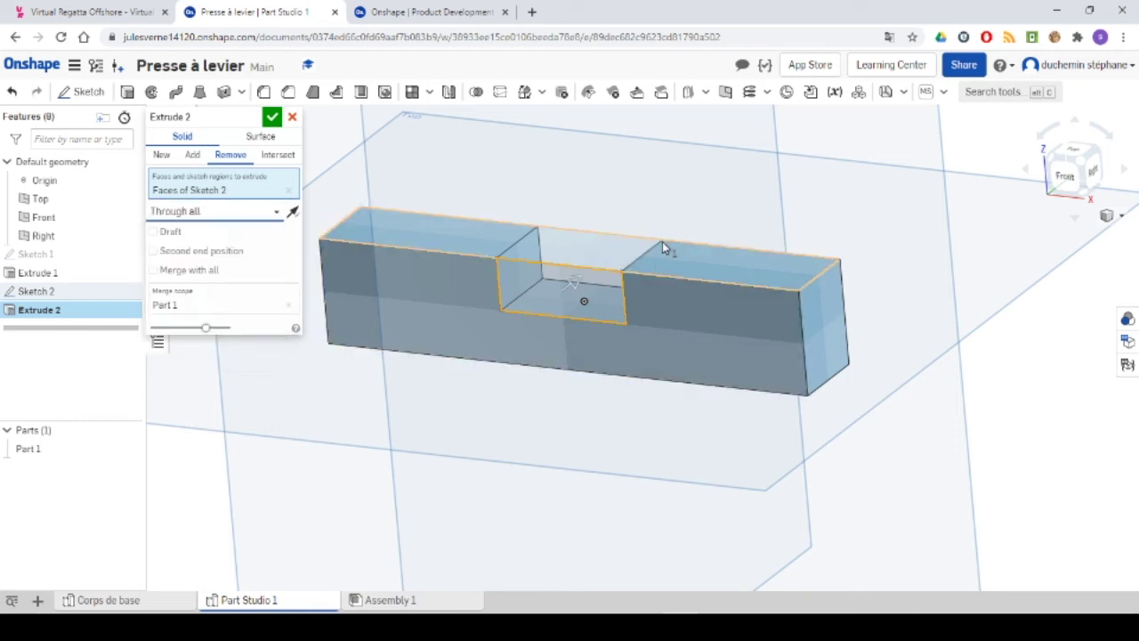
click(273, 118)
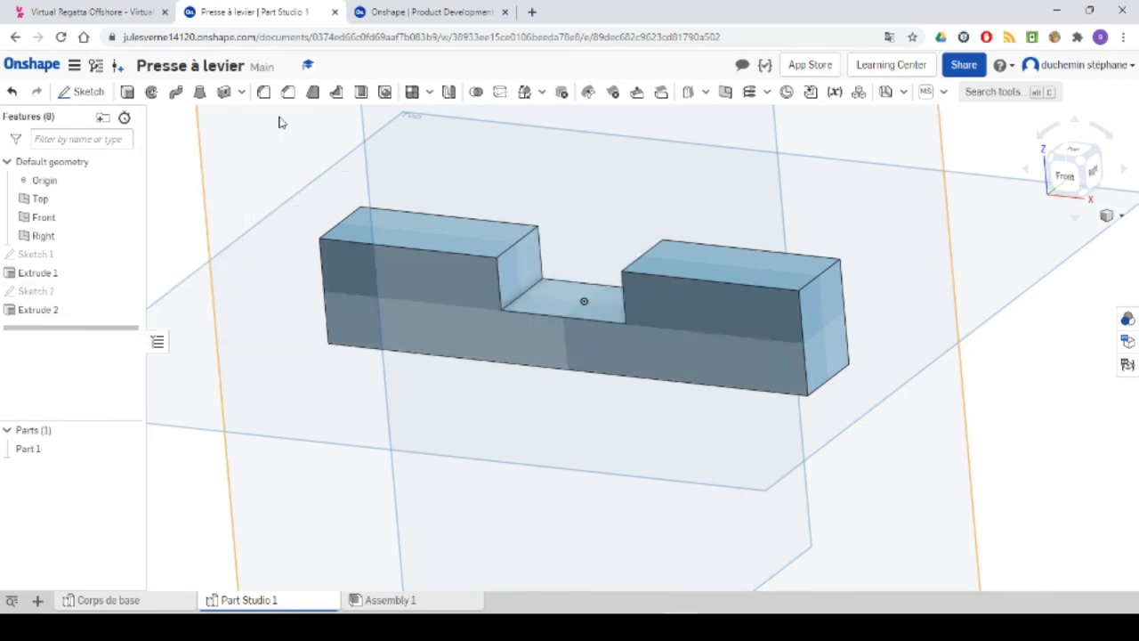
Rename the notch cut feature as Rainure
right_click(32, 311)
click(45, 318)
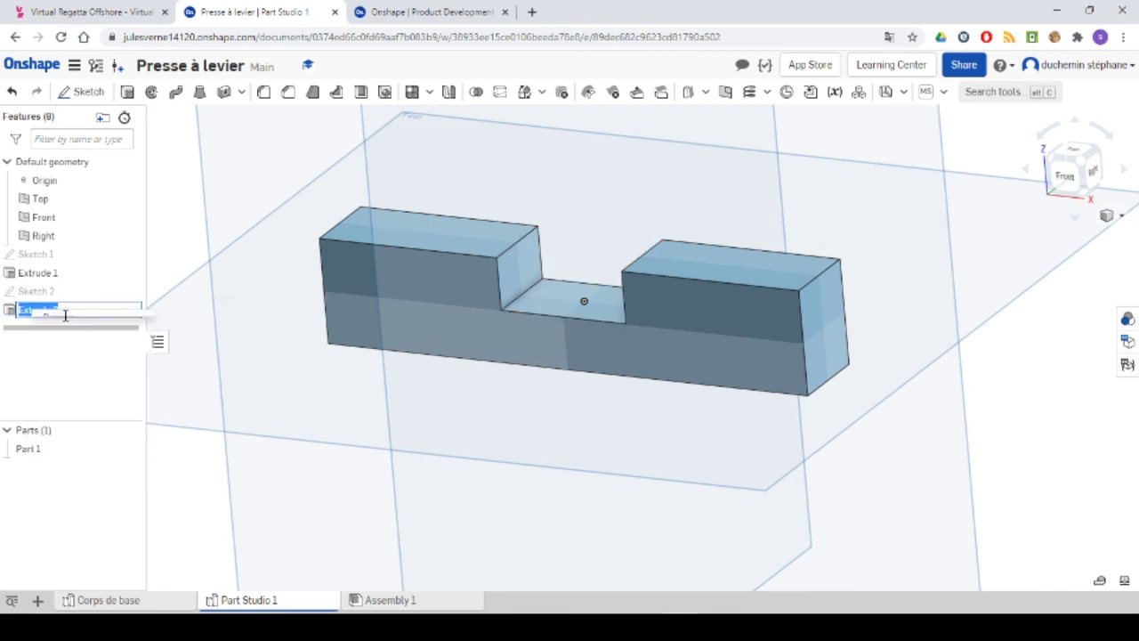
text(Rainure)
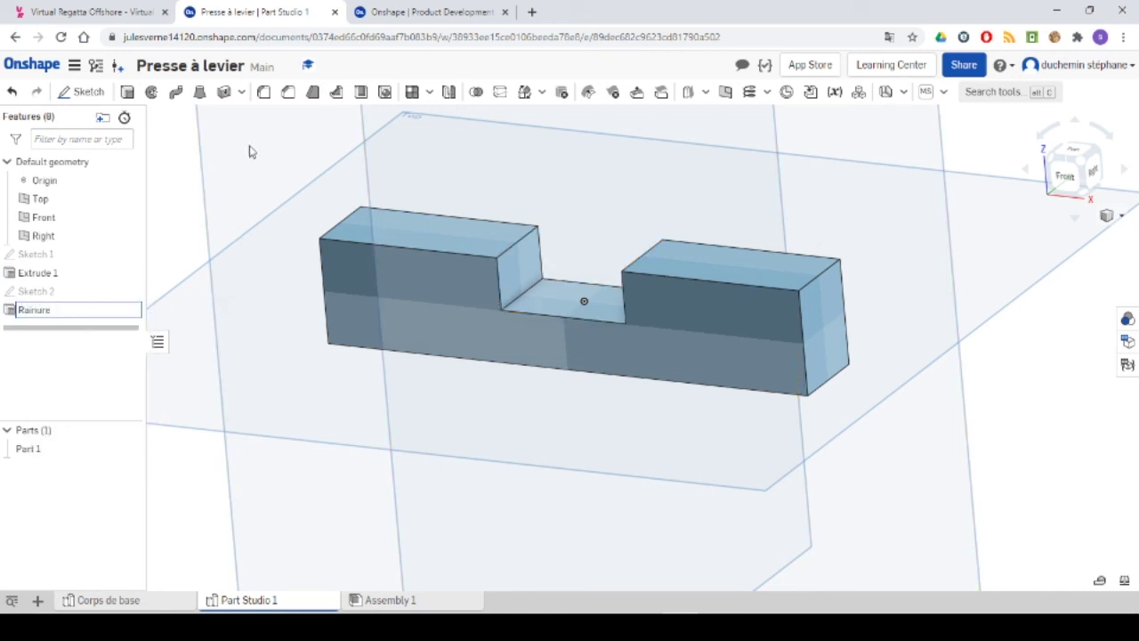
key(Return)
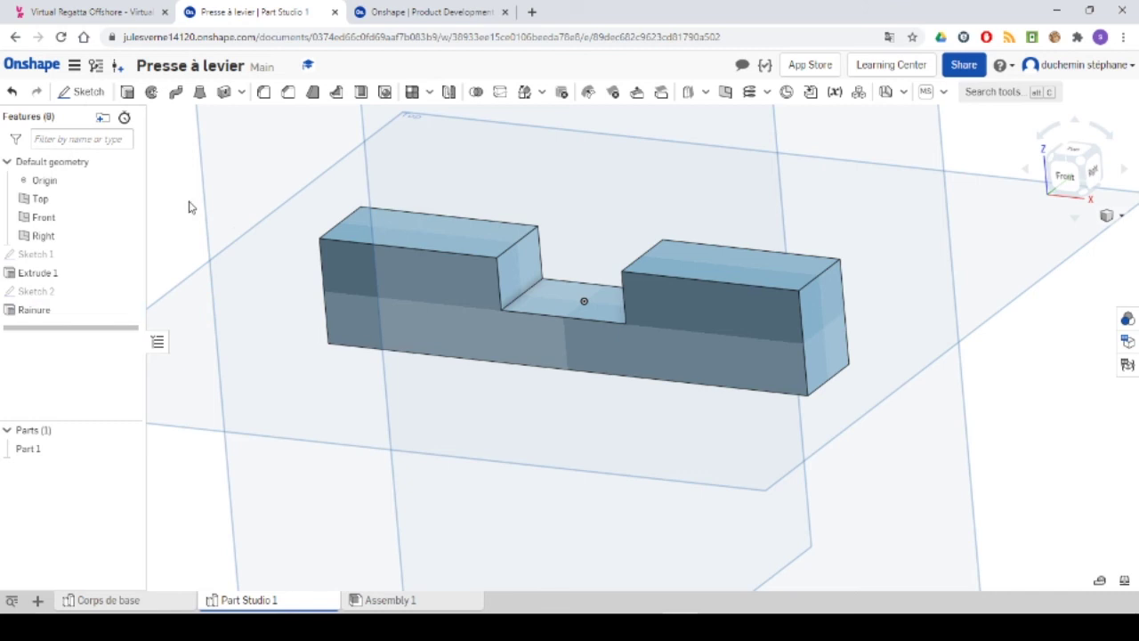
Review the end step dimensions in the support corrigé PDF and start a sketch on the bar's front face
scroll(463, 364, down, 5)
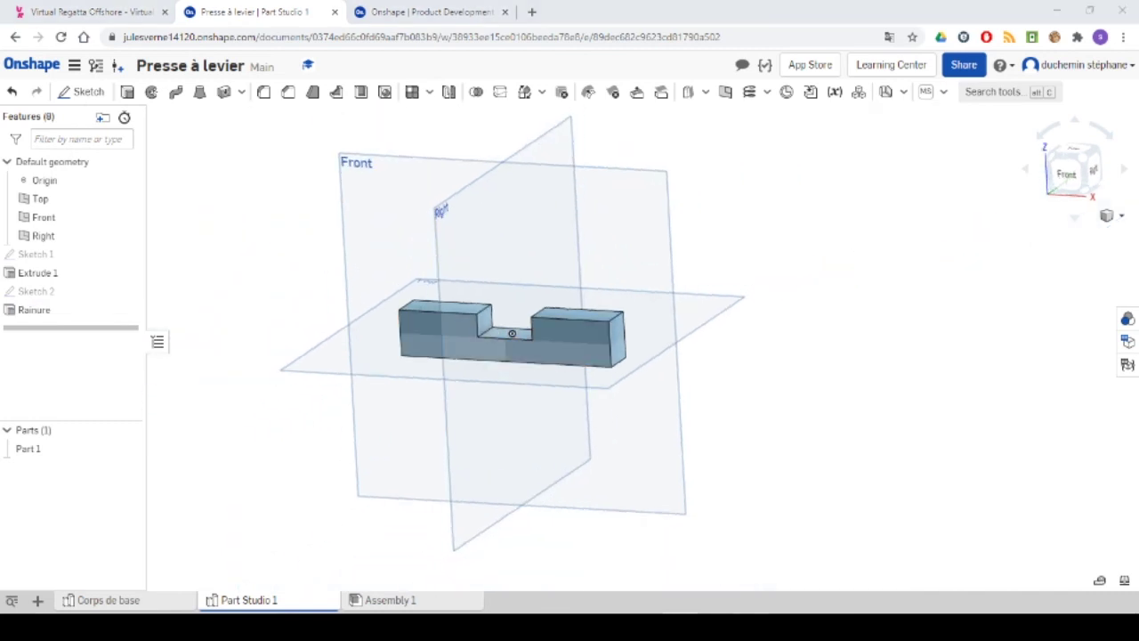
mouse_move(752, 627)
click(673, 592)
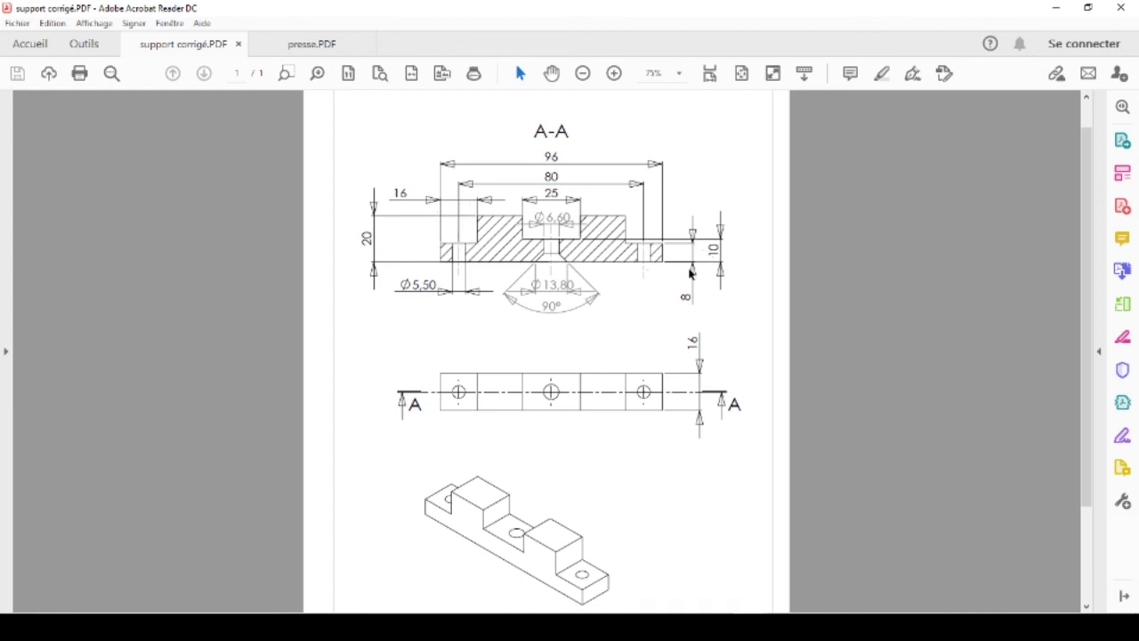
key(alt+Tab)
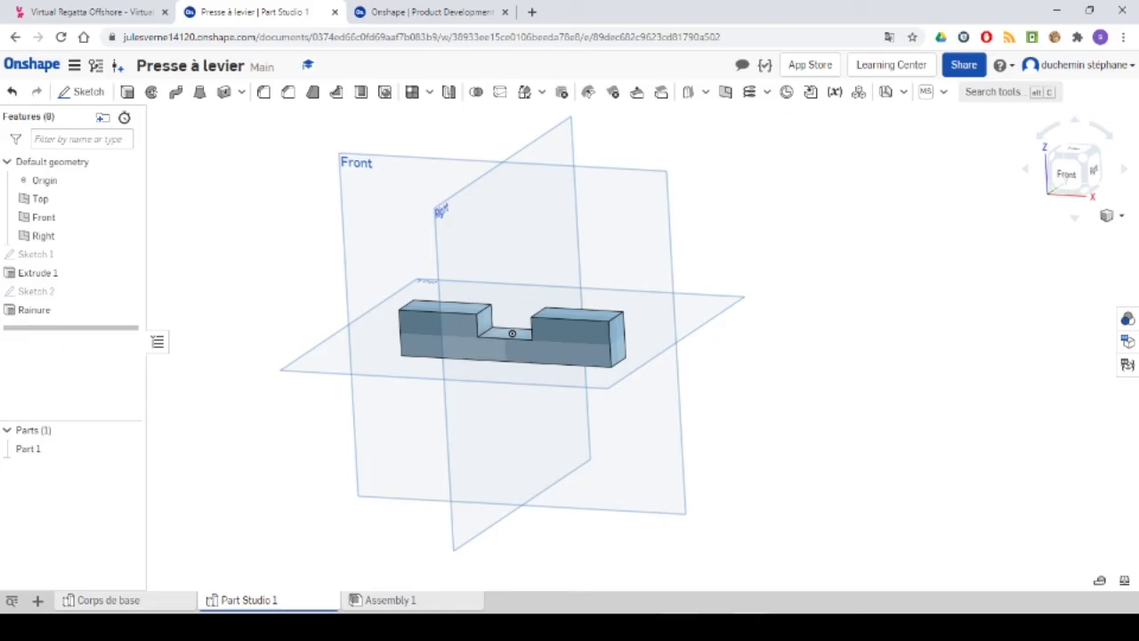
click(416, 327)
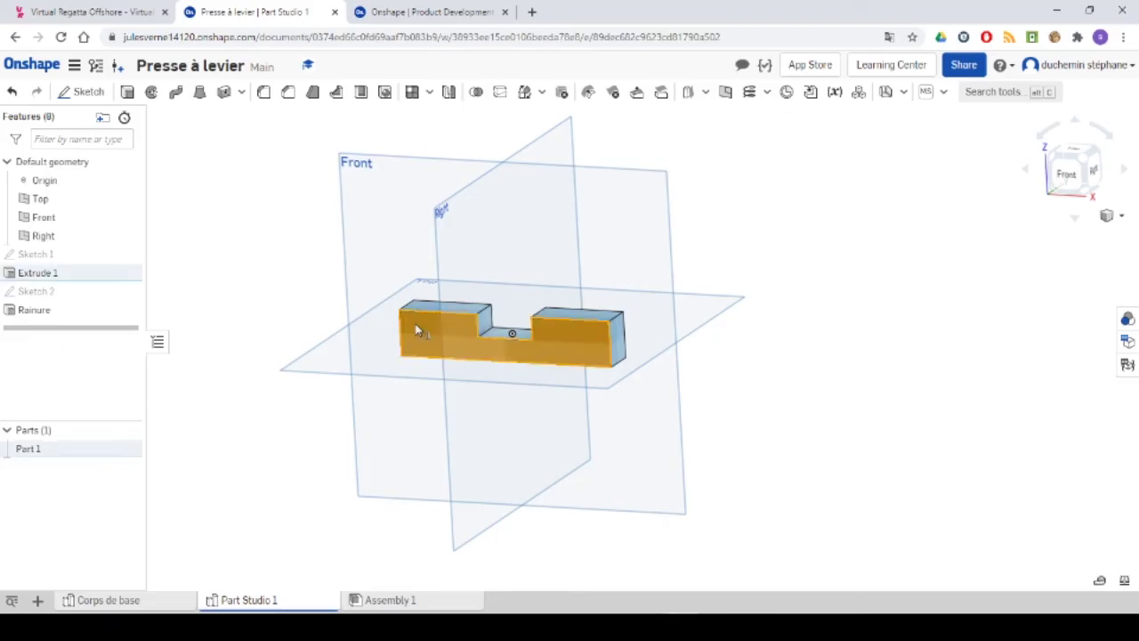
click(86, 92)
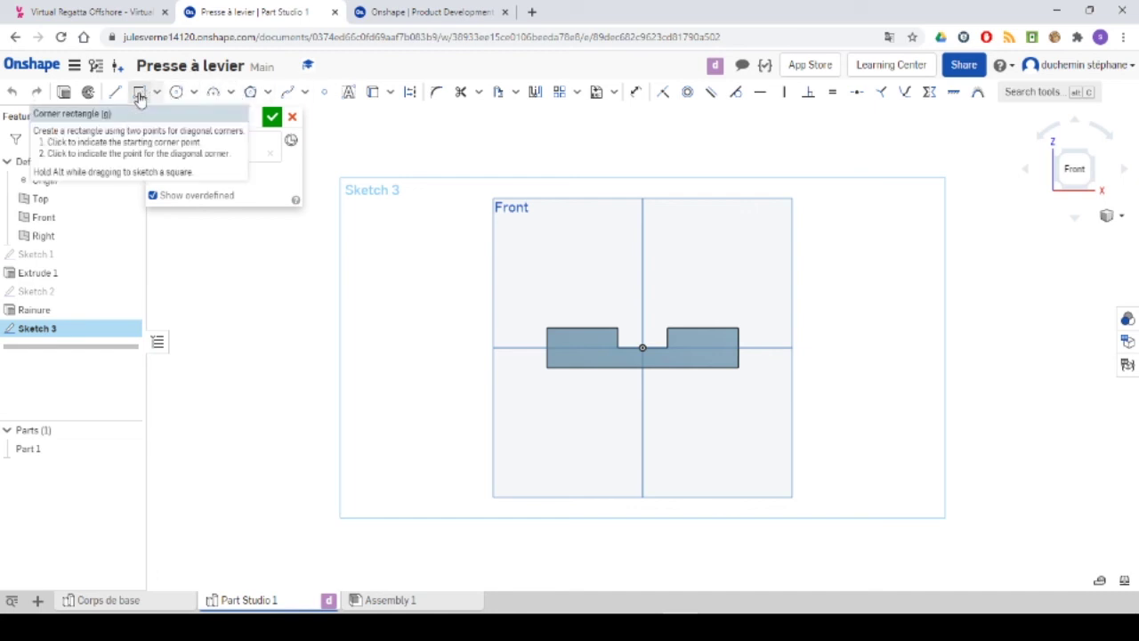
Draw a corner rectangle about 17.9 mm wide and 13.5 mm high from the bar's upper-left corner
click(140, 93)
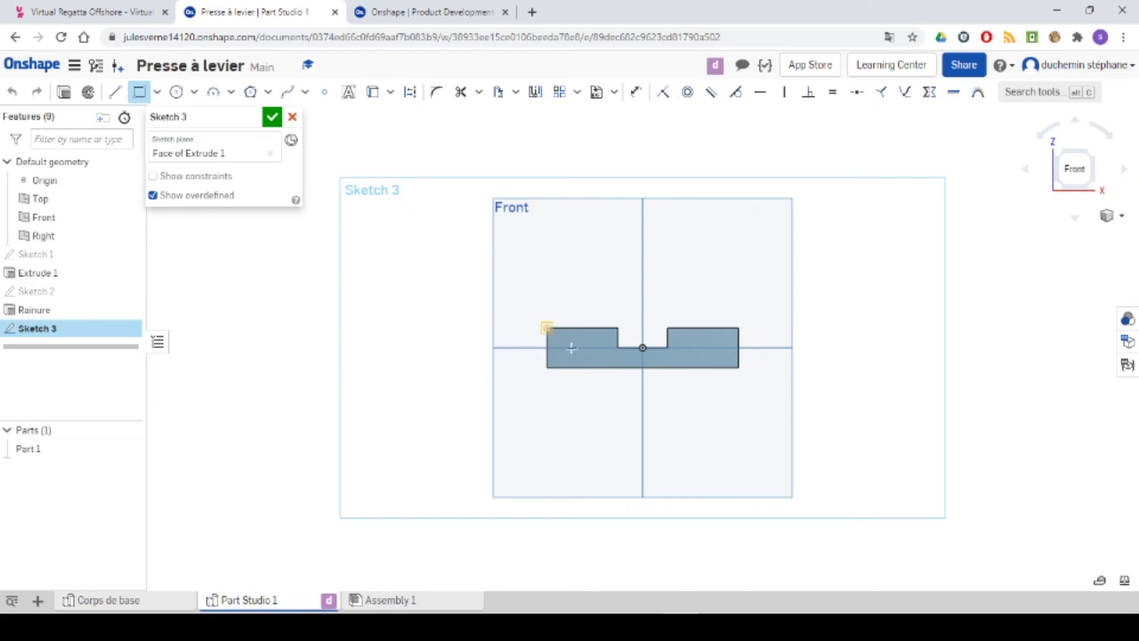
scroll(548, 331, up, 5)
scroll(768, 355, down, 3)
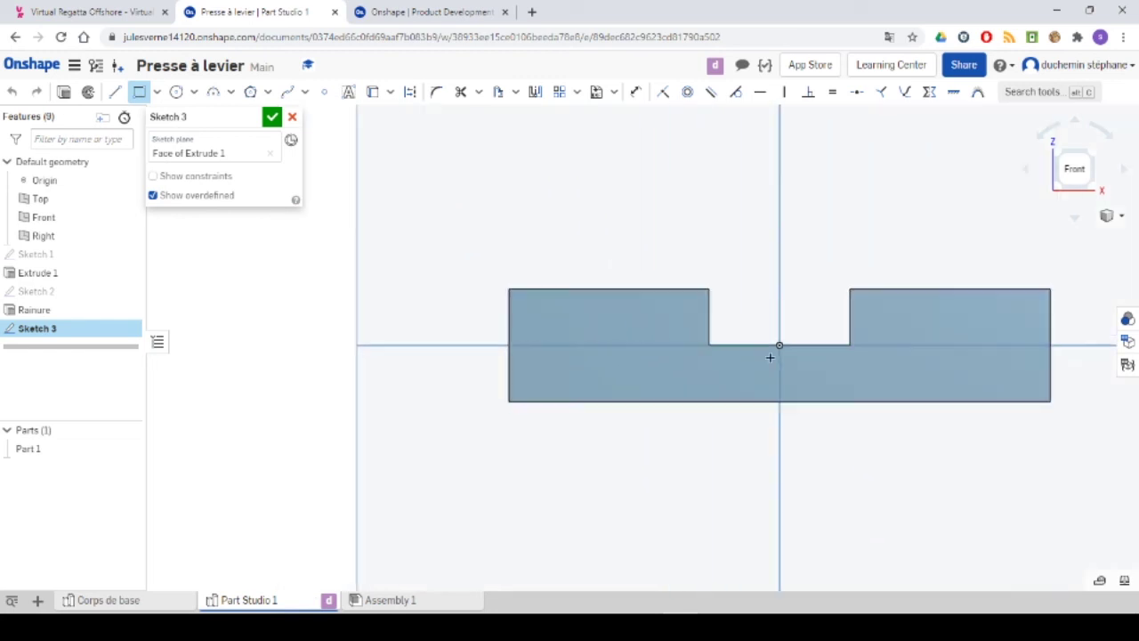
scroll(1058, 373, up, 3)
click(274, 264)
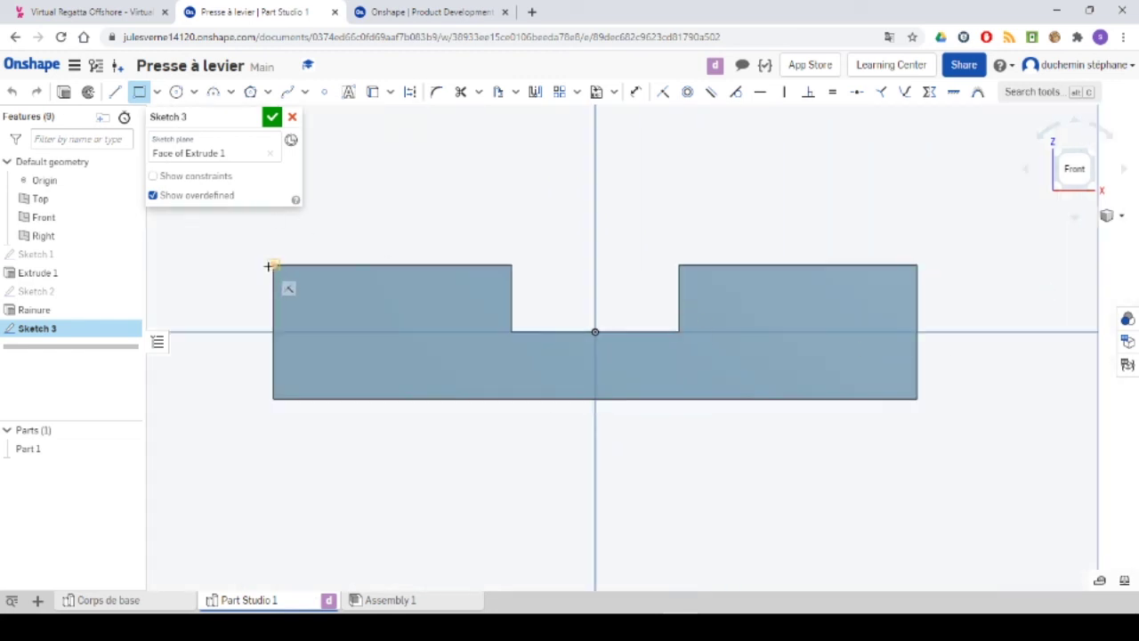
click(393, 355)
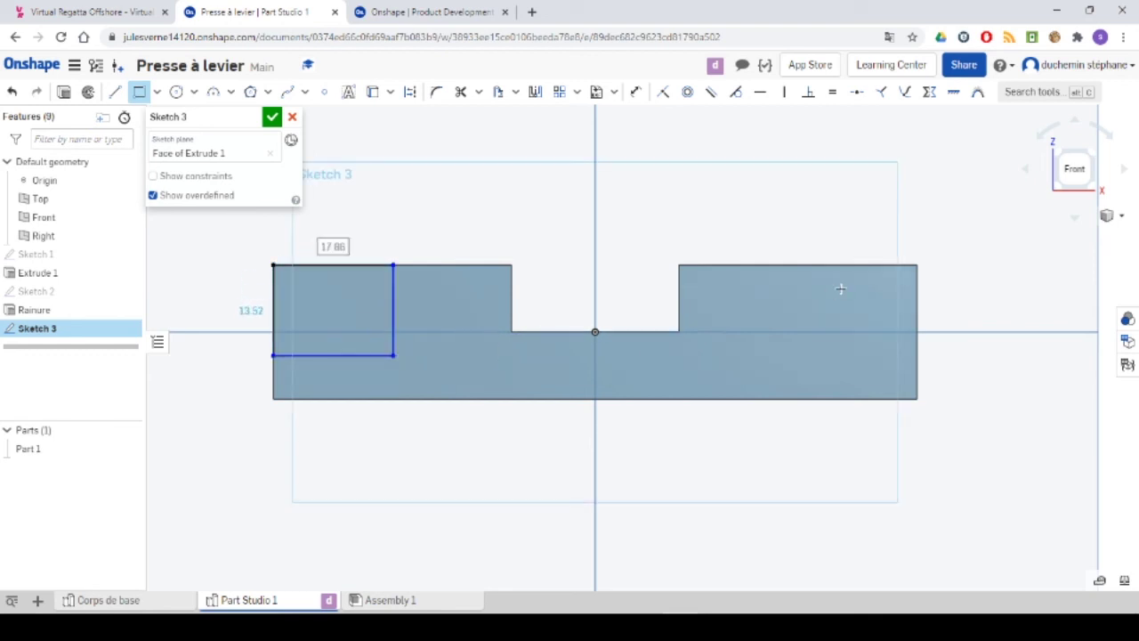
Check the end step's length in the support corrigé PDF and dimension the corner rectangle's width to 16 mm
mouse_move(750, 604)
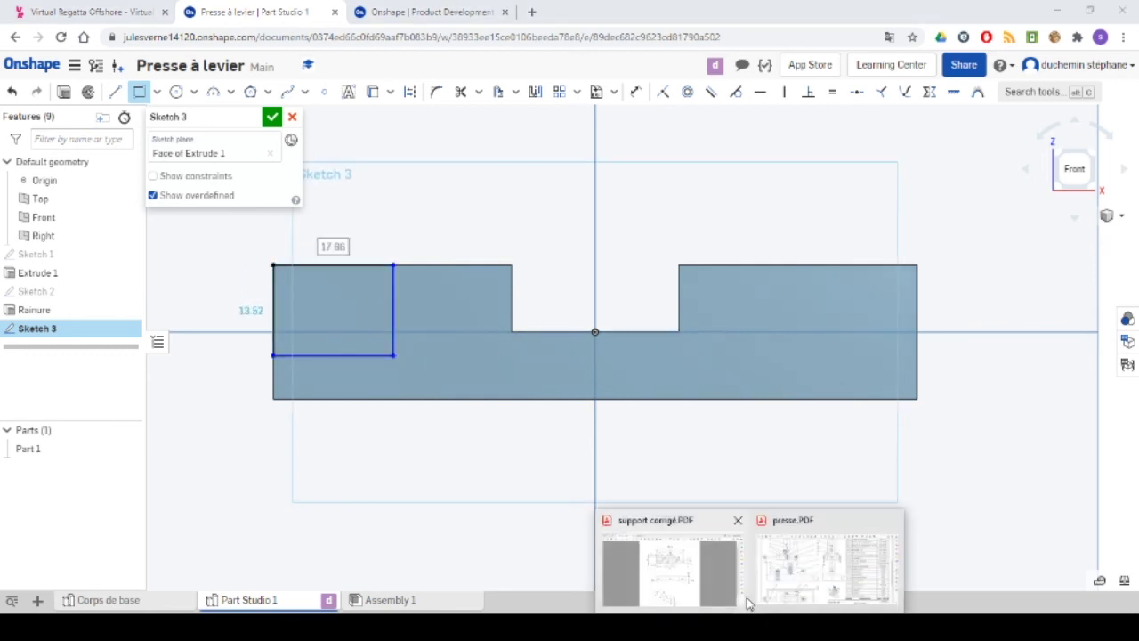
click(705, 580)
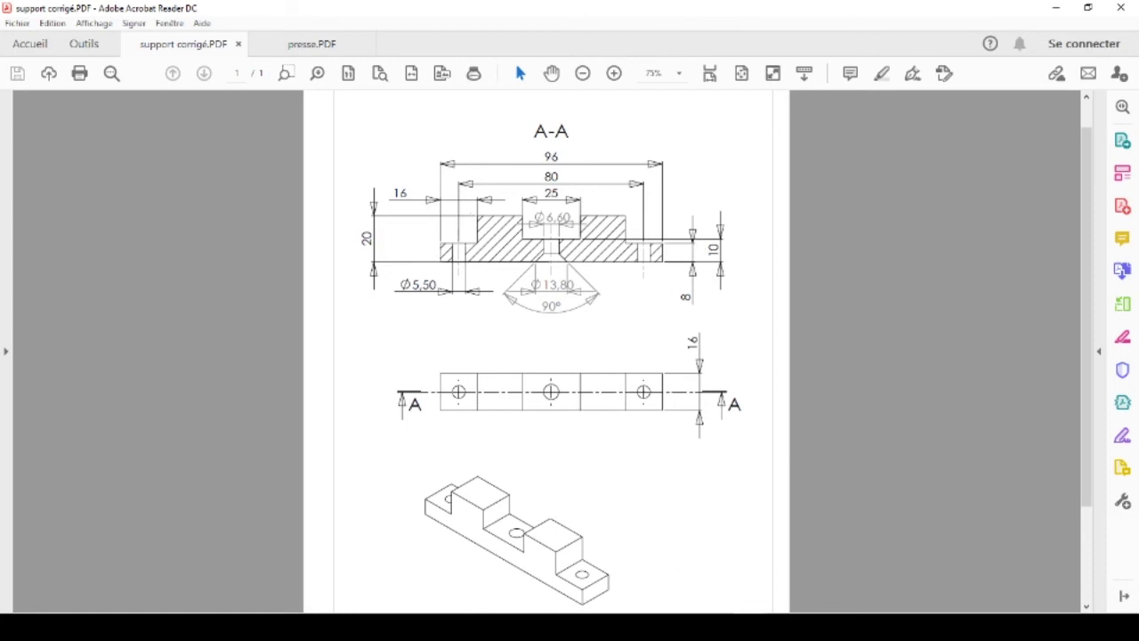
key(alt+Tab)
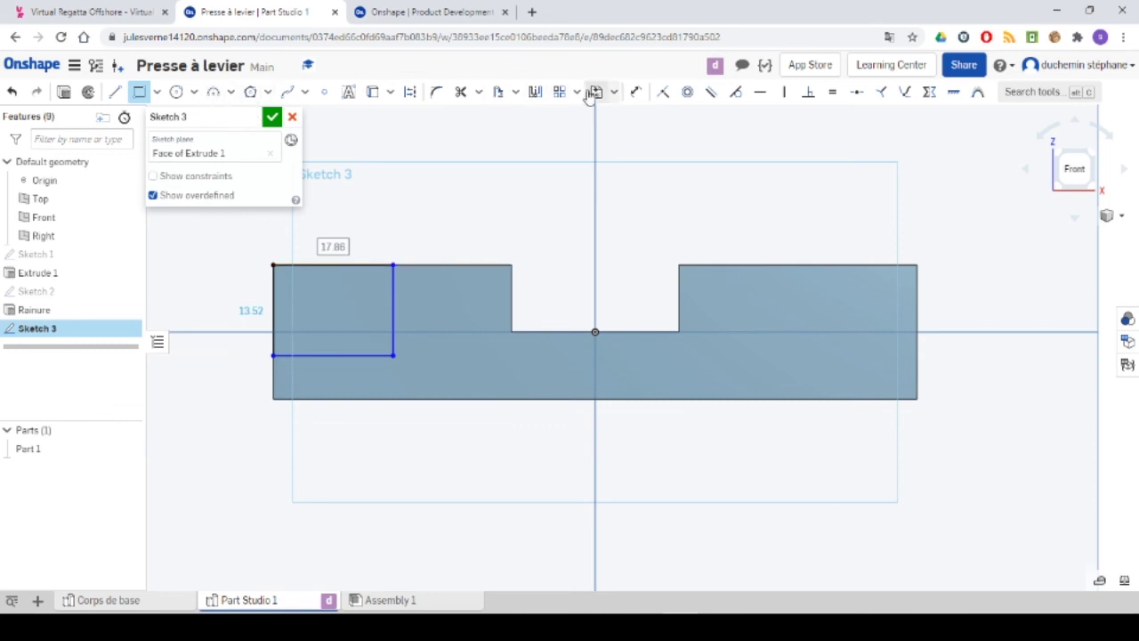
click(635, 94)
key(d)
click(333, 265)
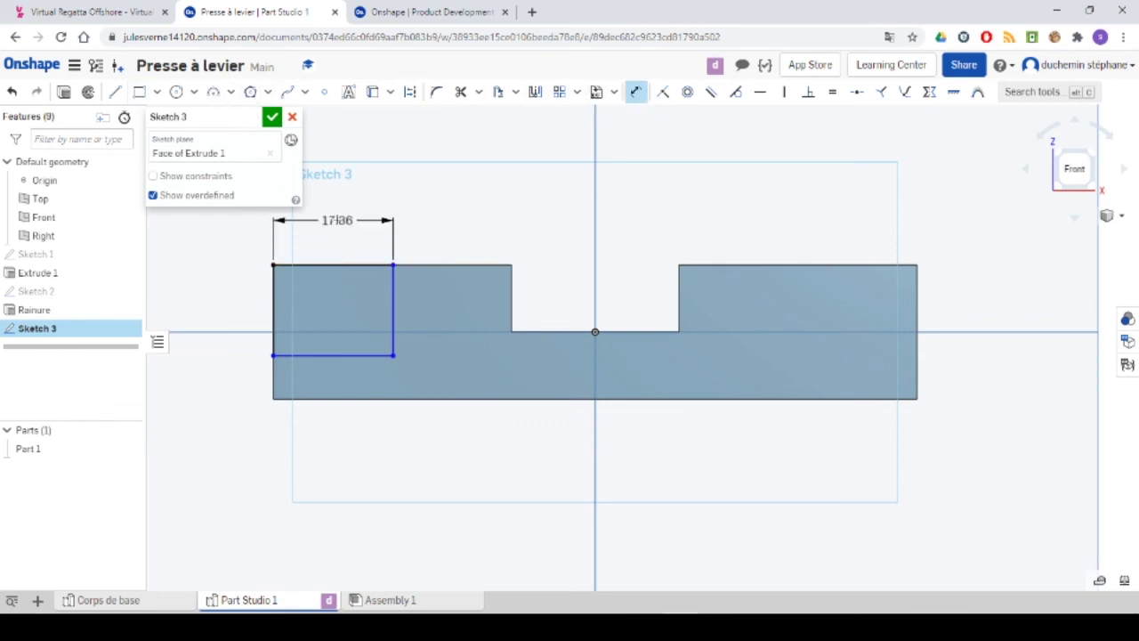
click(338, 219)
text(10)
key(Return)
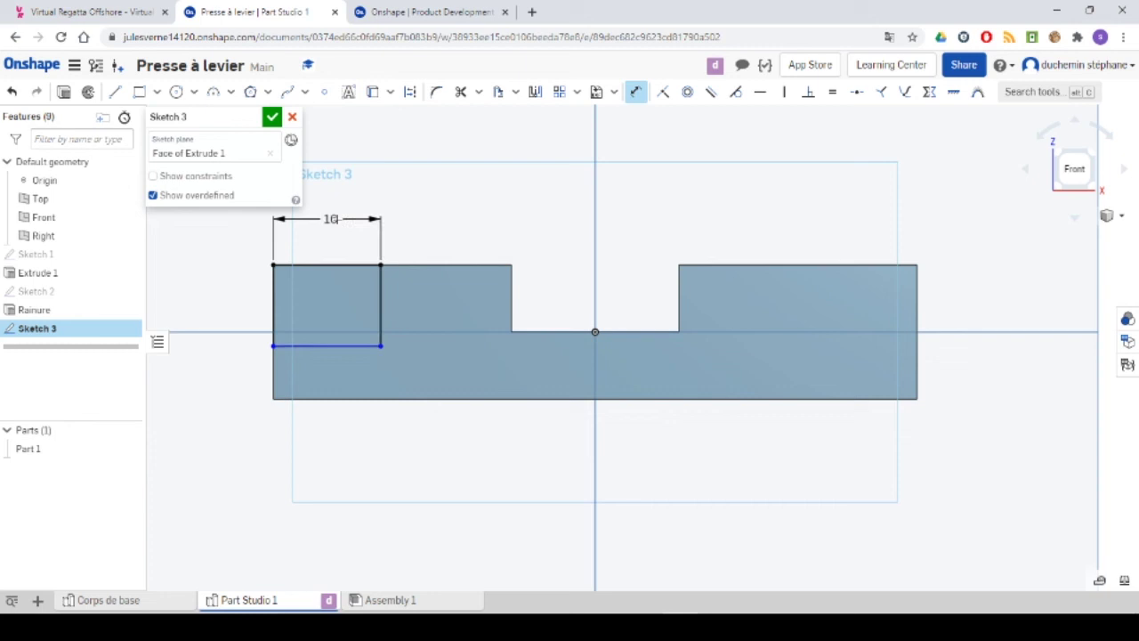
Dimension the distance between the corner rectangle's lower edge and the bar's bottom edge to 8 mm
click(316, 346)
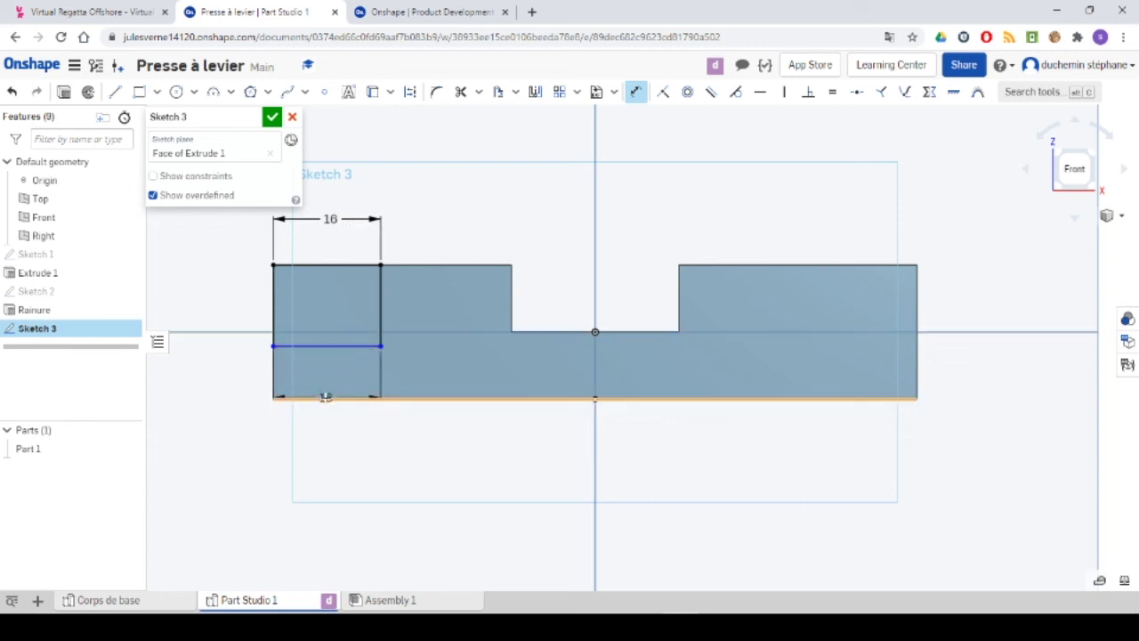
click(326, 398)
click(192, 372)
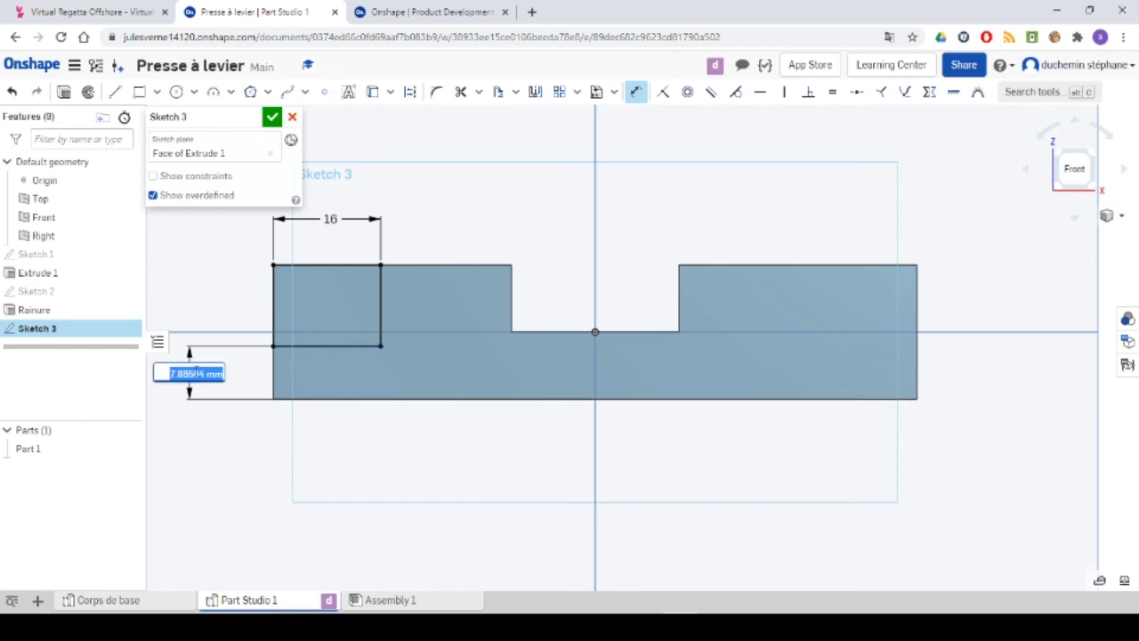
key(Return)
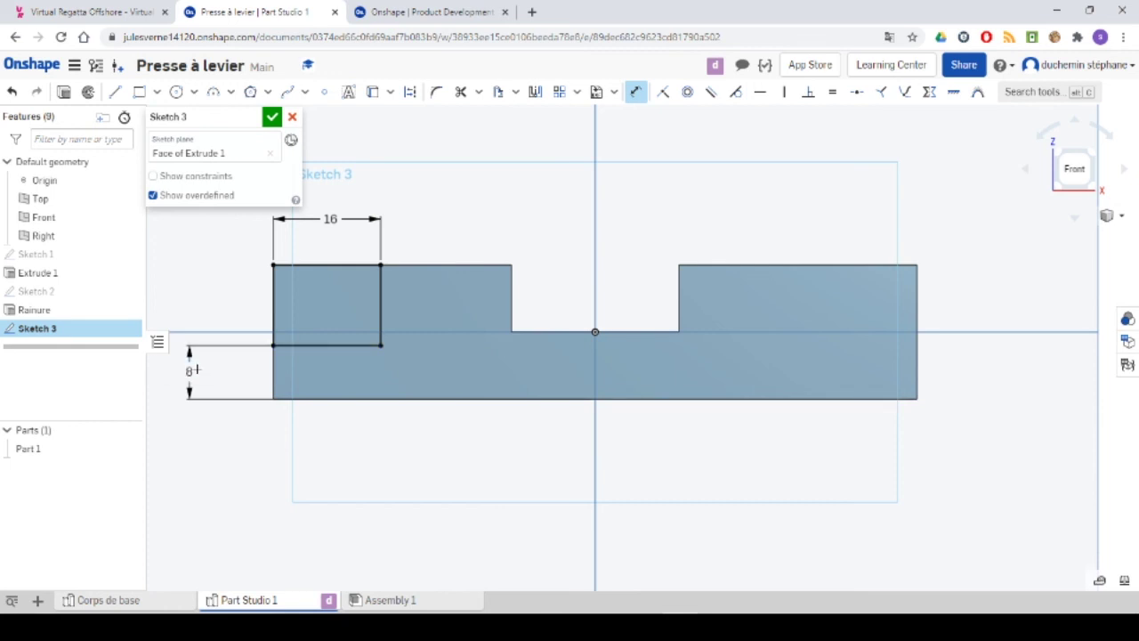
Mirror the 16 mm wide corner rectangle about the Right plane to the bar's opposite end
scroll(587, 334, down, 3)
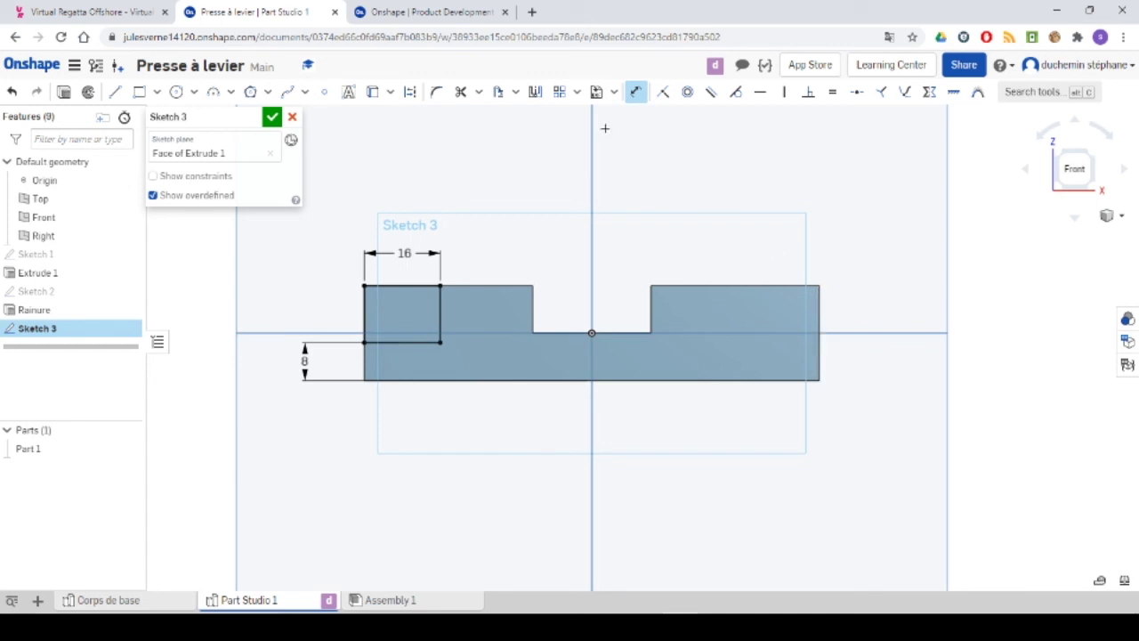
click(535, 93)
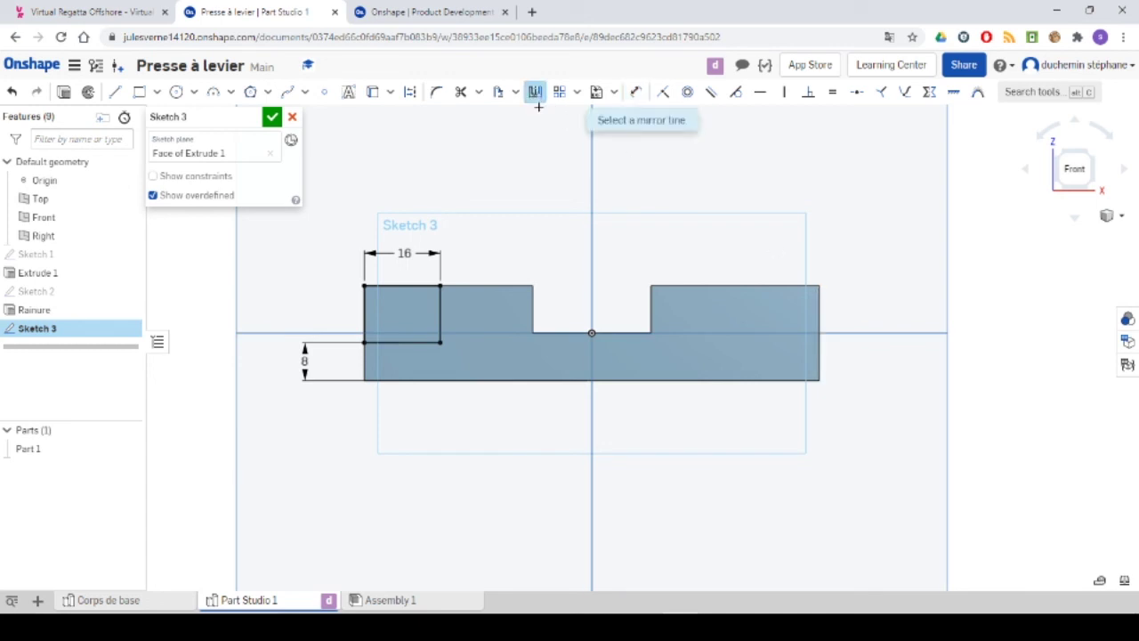
click(590, 190)
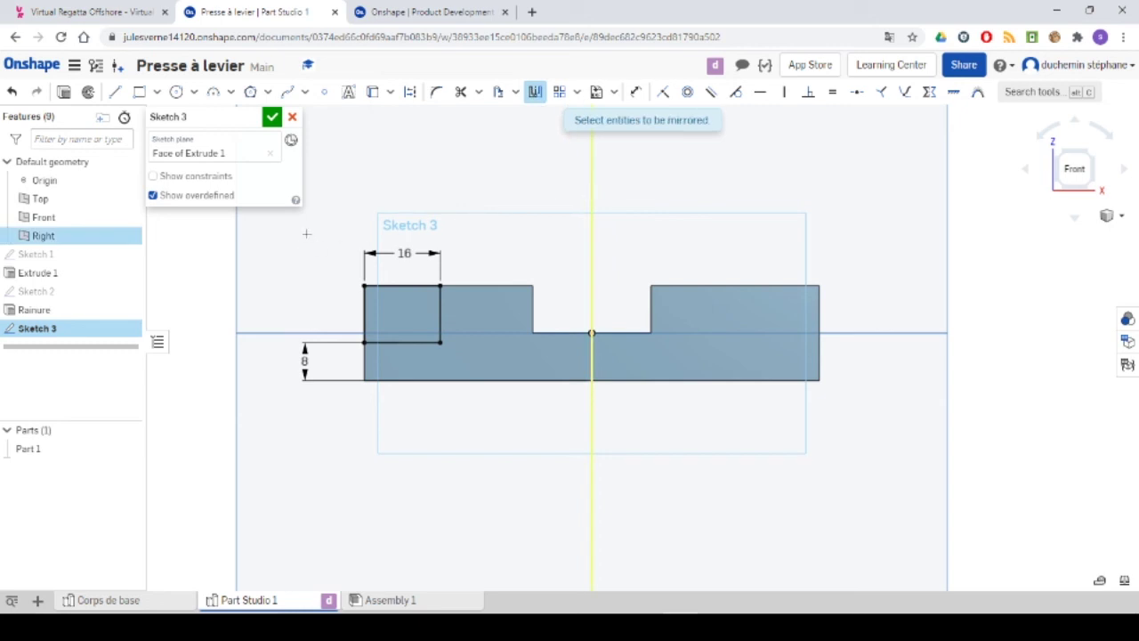
drag(306, 234, 484, 358)
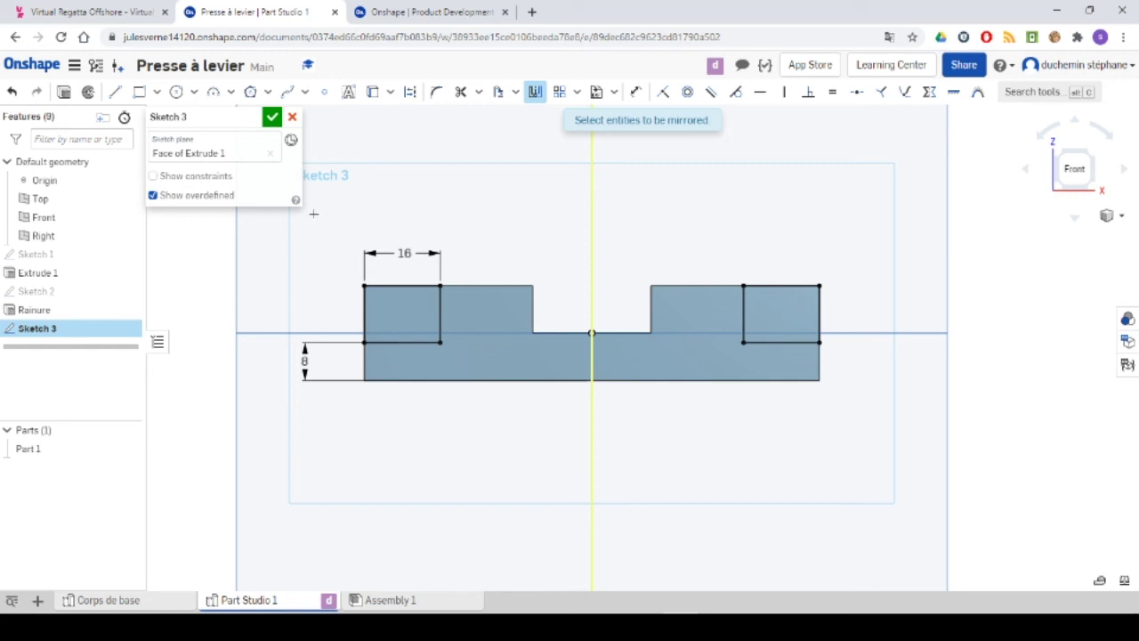
drag(315, 211, 466, 361)
click(535, 92)
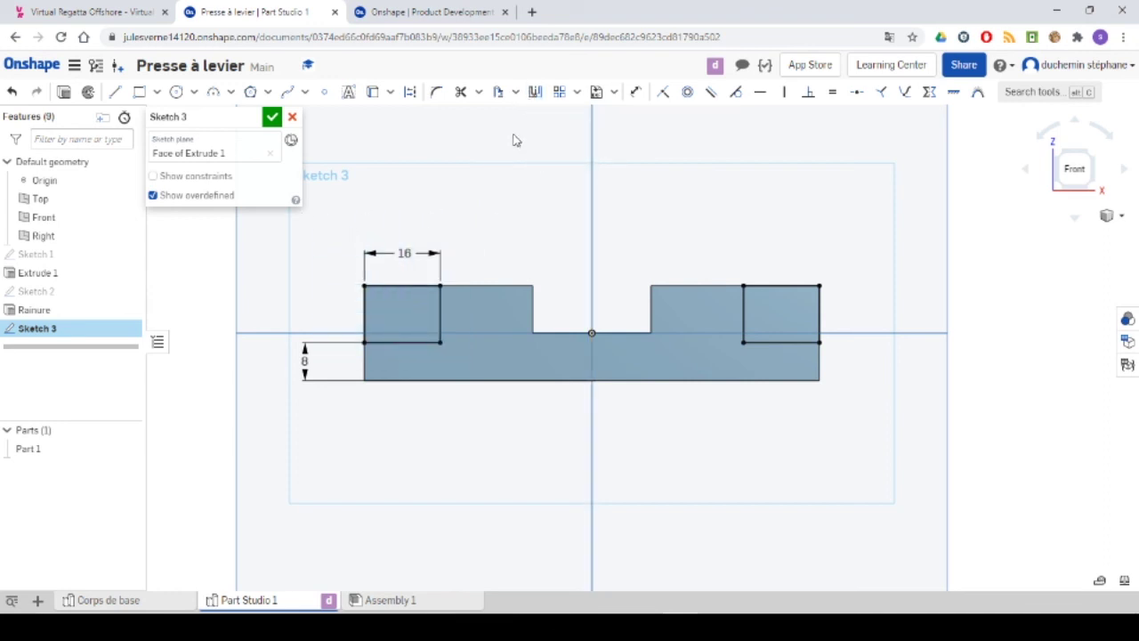
Extrude both corner rectangles as a Through all removal to cut the bar's two end steps
key(shift+7)
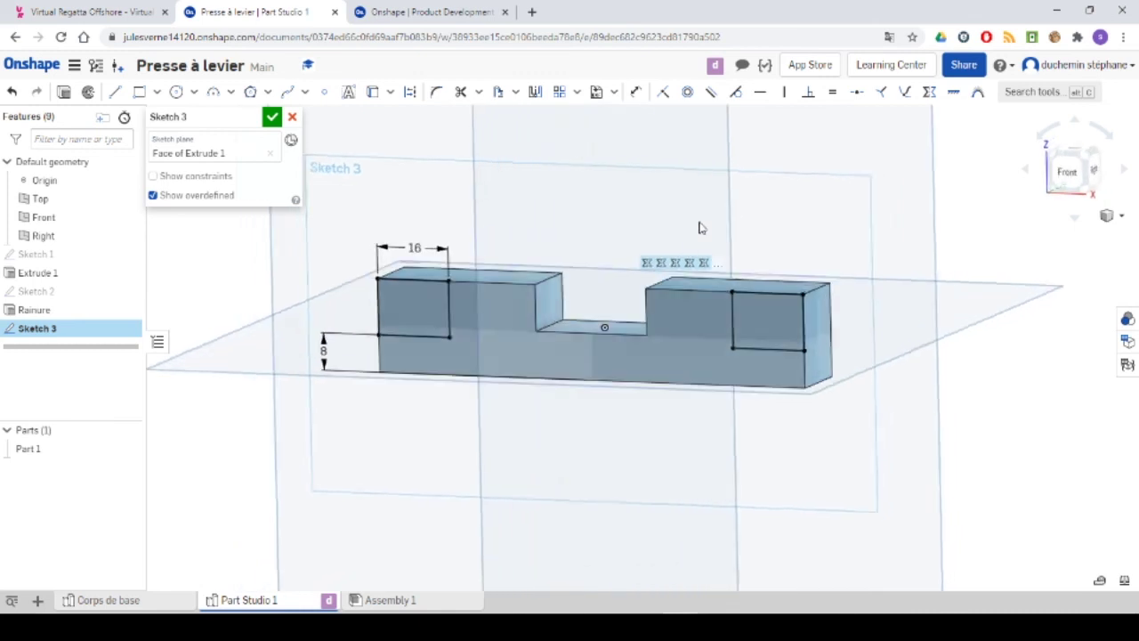
click(65, 93)
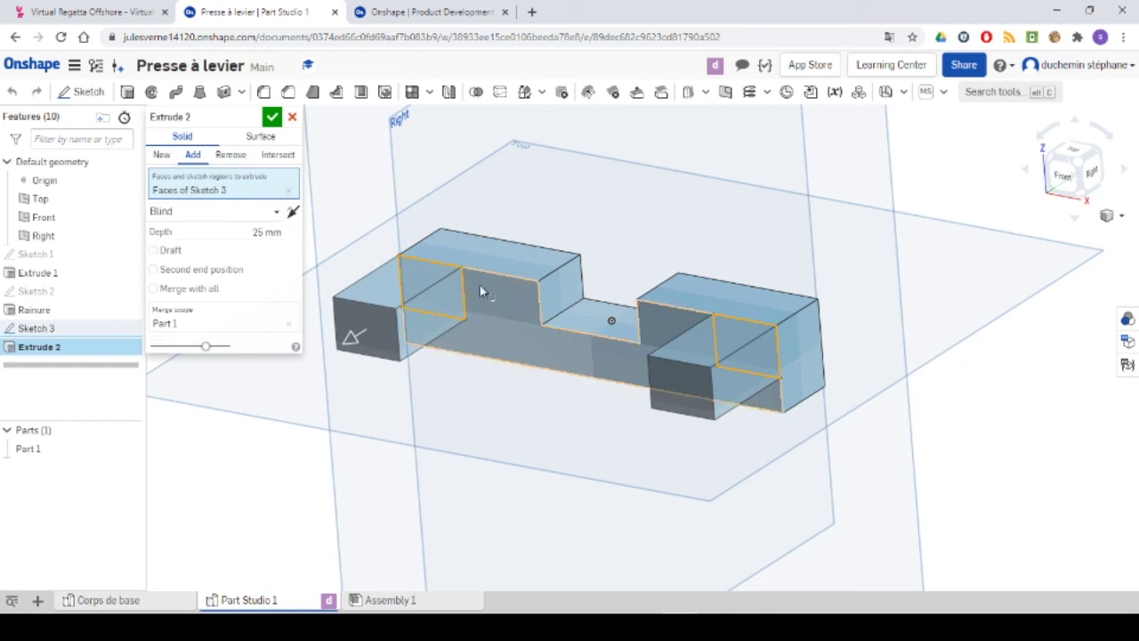
click(233, 156)
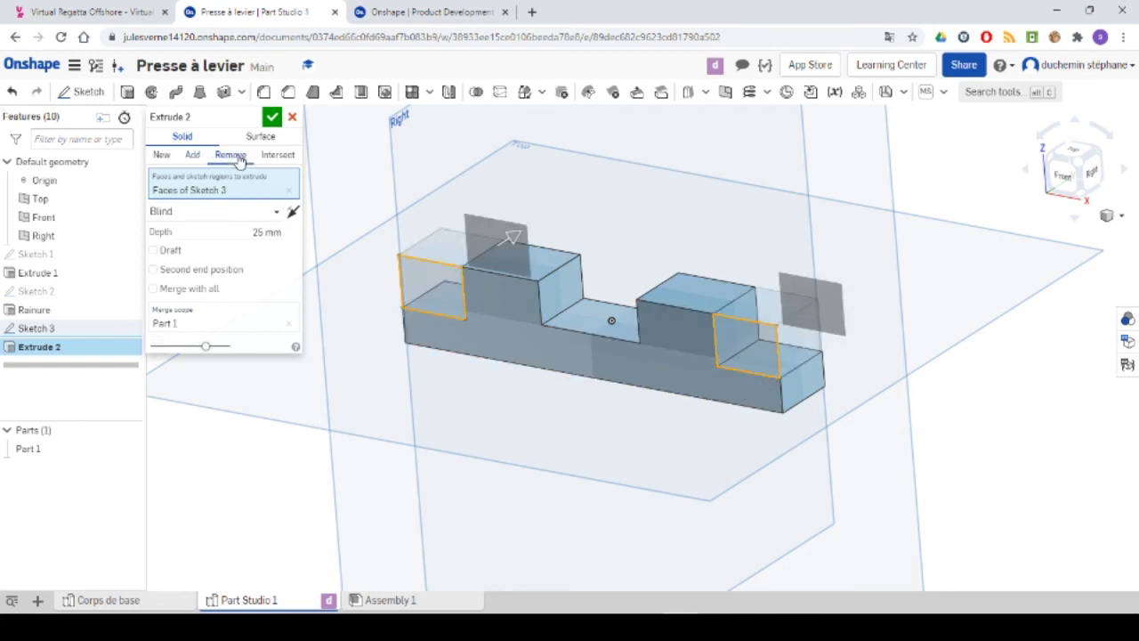
click(214, 213)
click(209, 346)
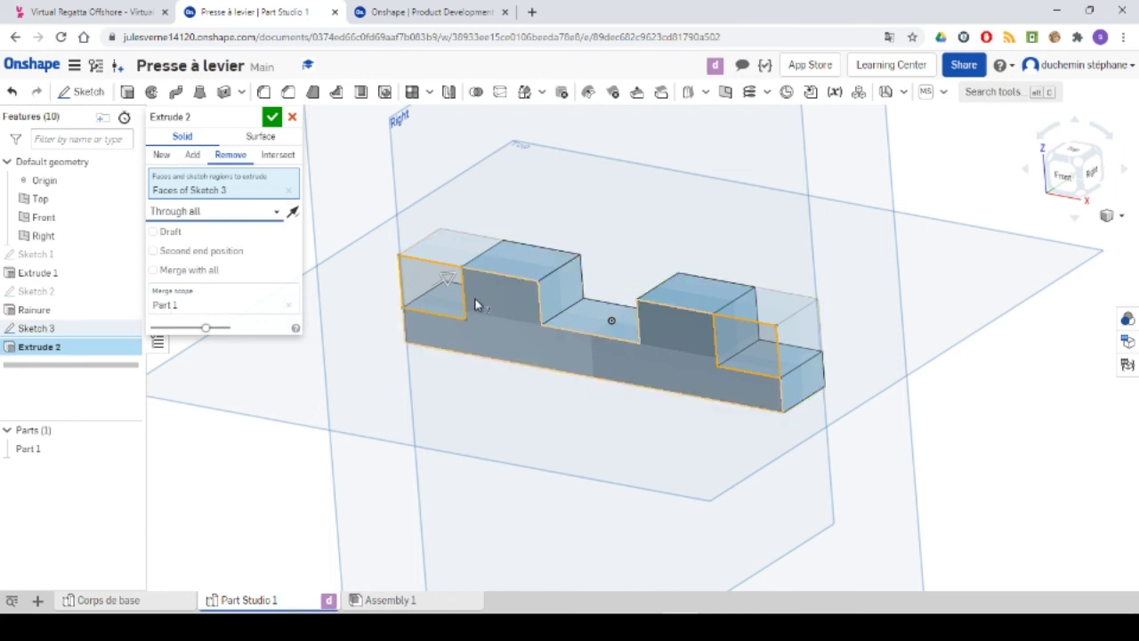
click(274, 116)
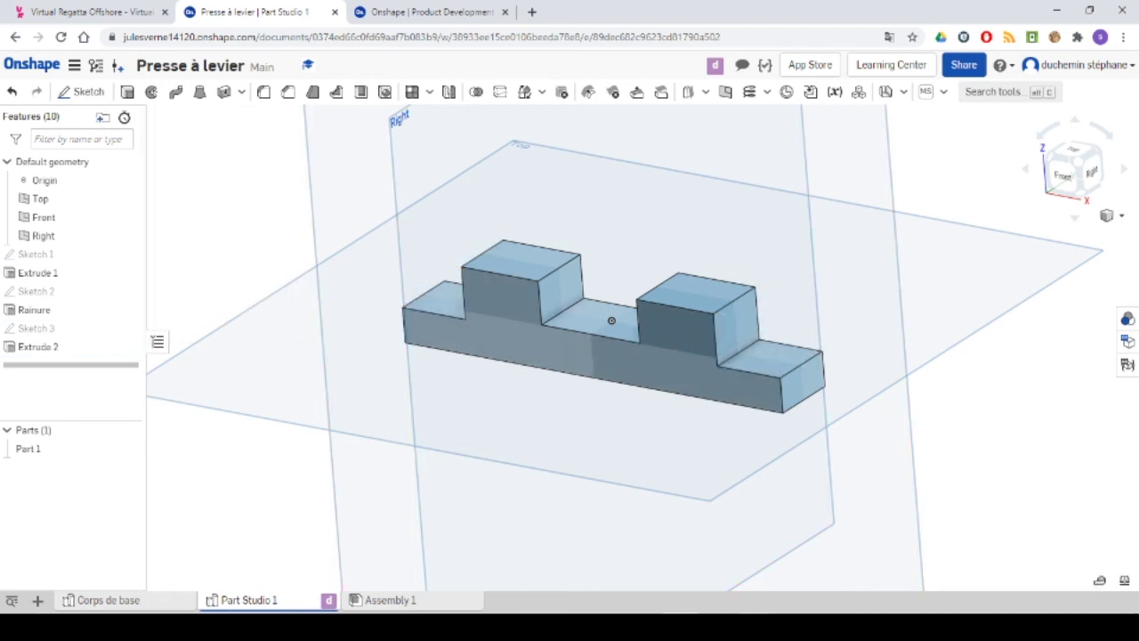
Check the hole dimensions in the support corrigé PDF and start a sketch on the left end step's top face, viewed normal to its plane
click(667, 570)
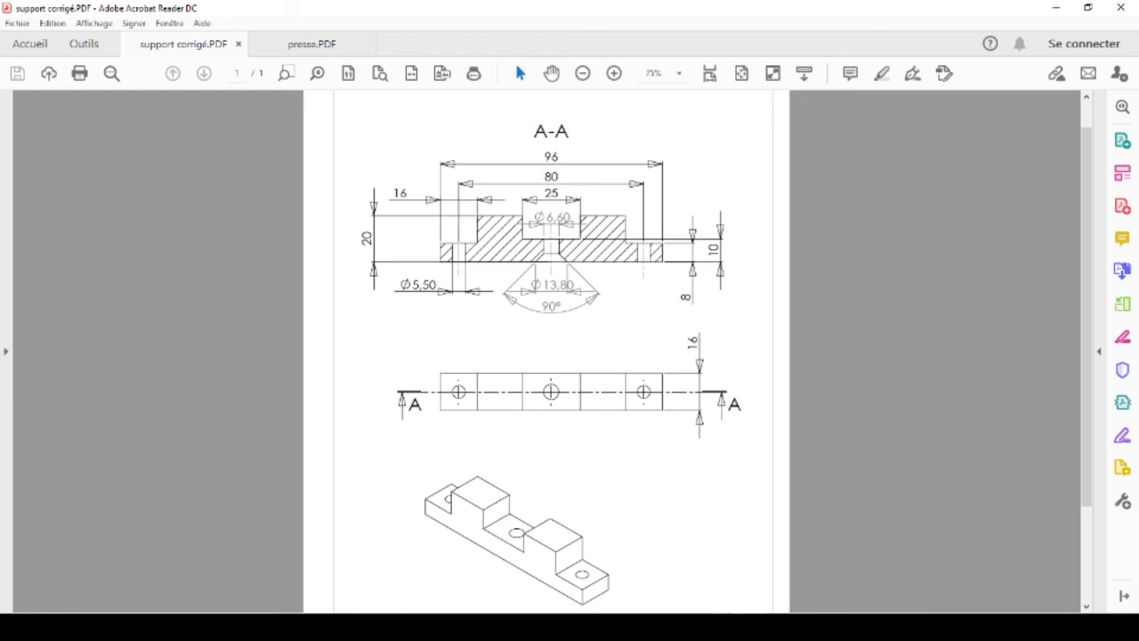
key(alt+Tab)
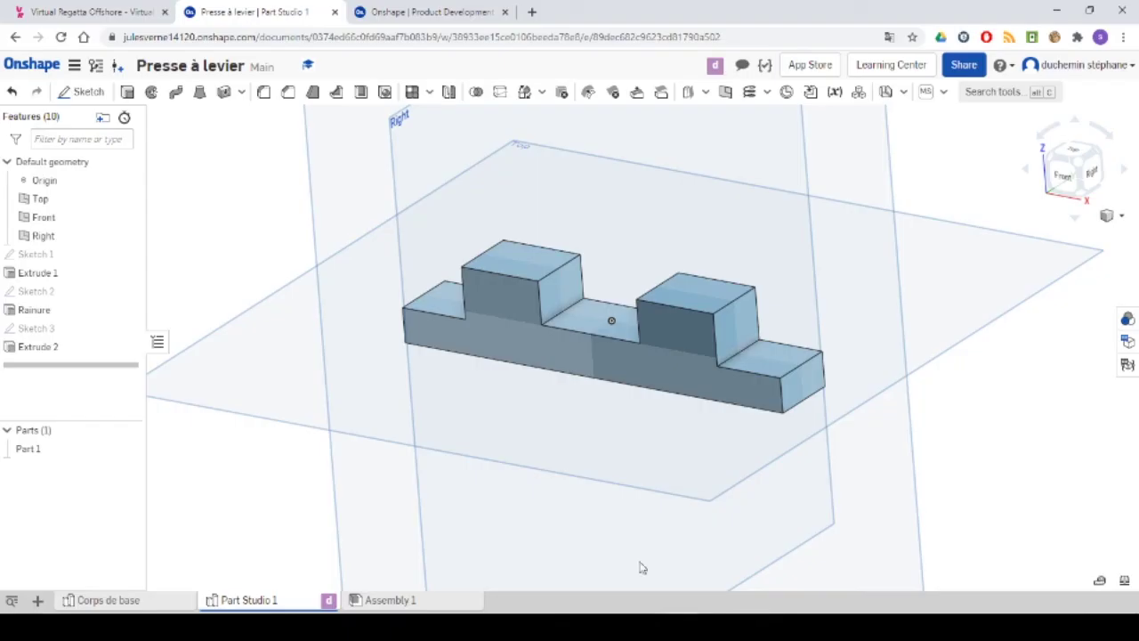
click(454, 309)
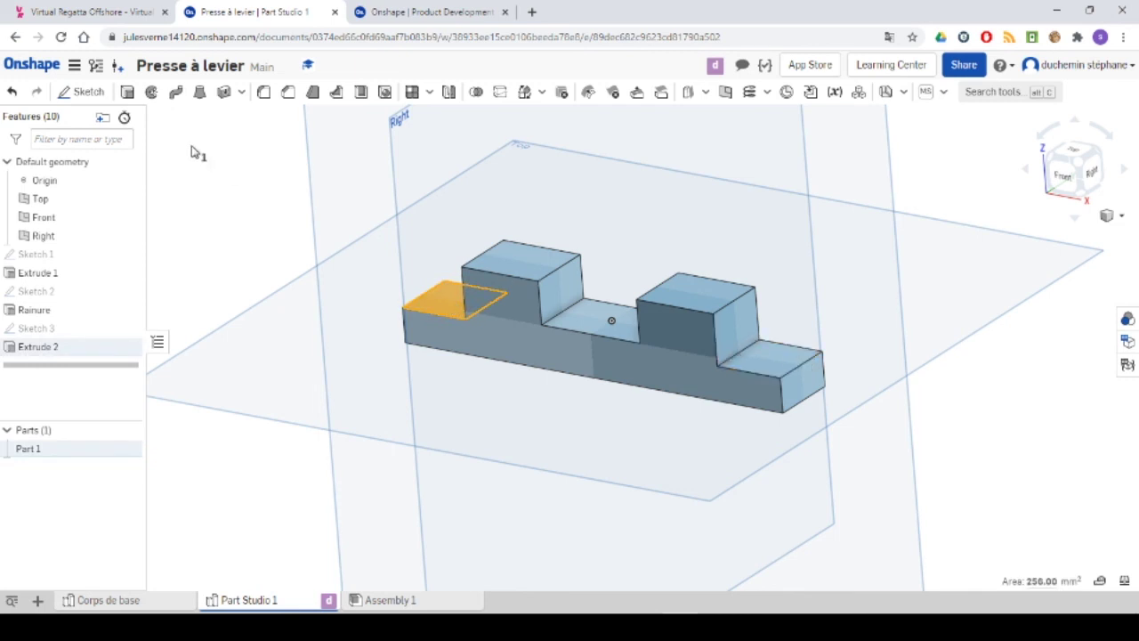
click(88, 93)
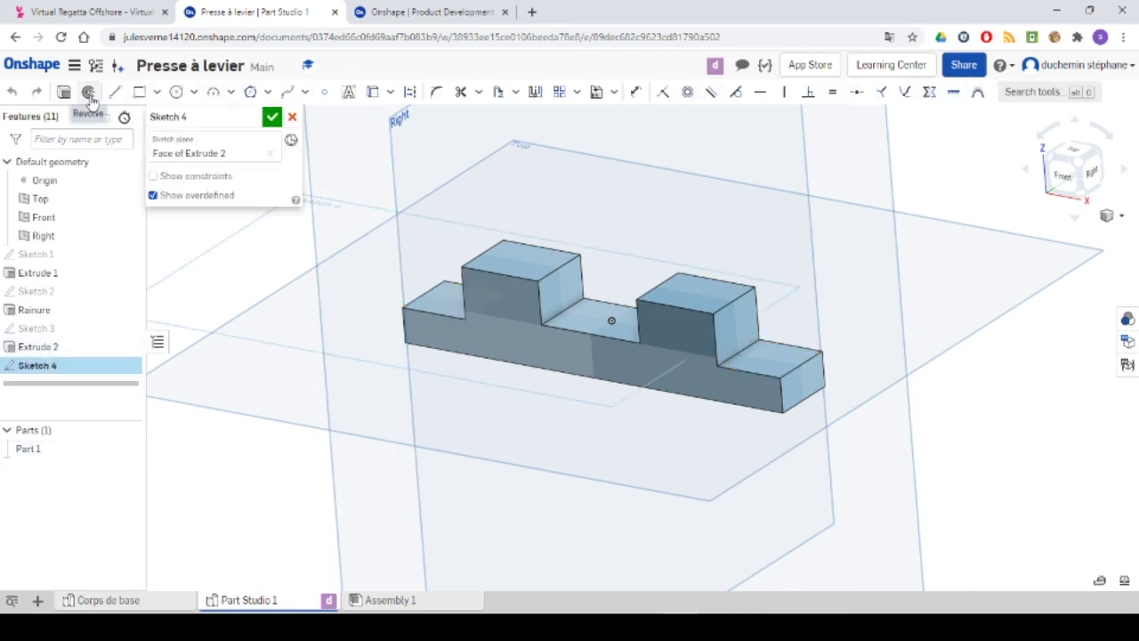
right_click(265, 246)
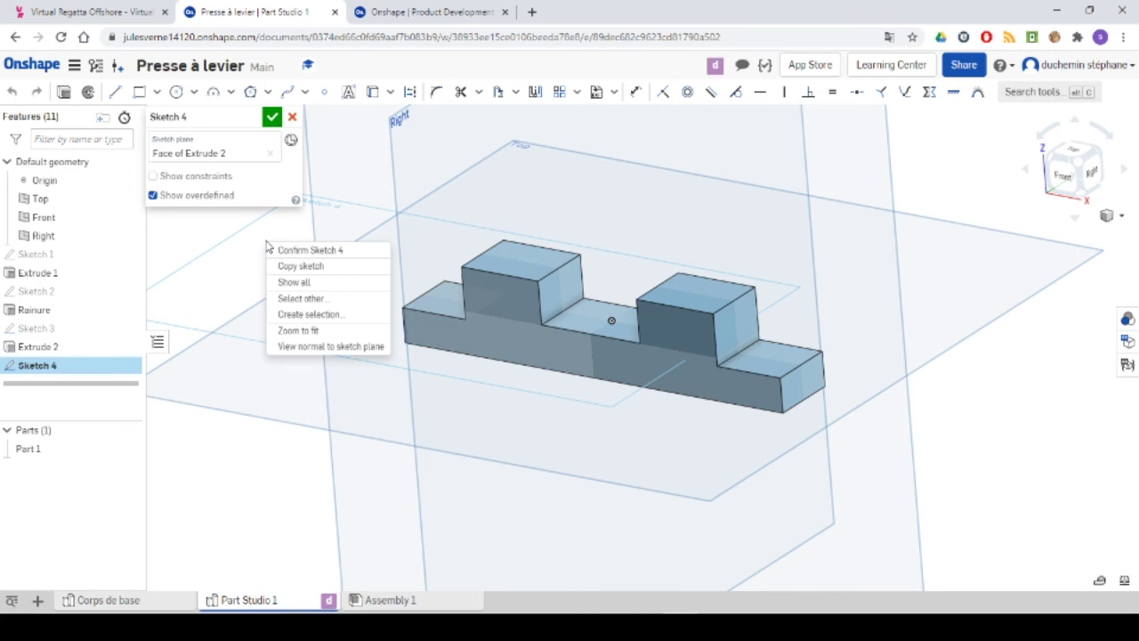
click(288, 347)
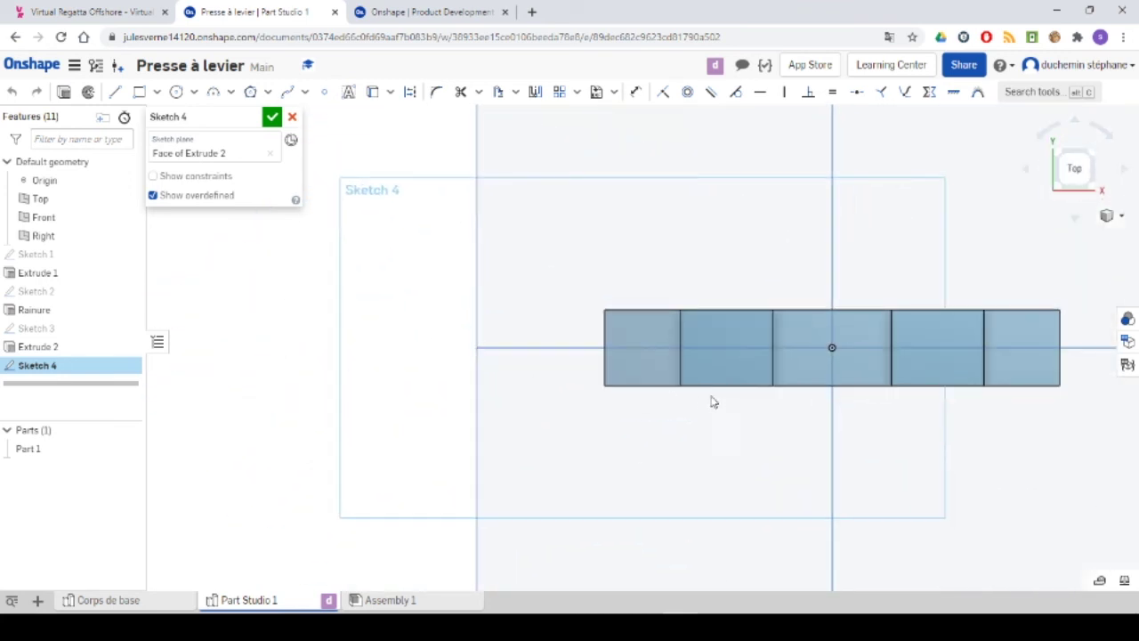
mouse_move(709, 399)
middle_down()
mouse_move(476, 350)
mouse_move(564, 341)
mouse_move(468, 341)
middle_up()
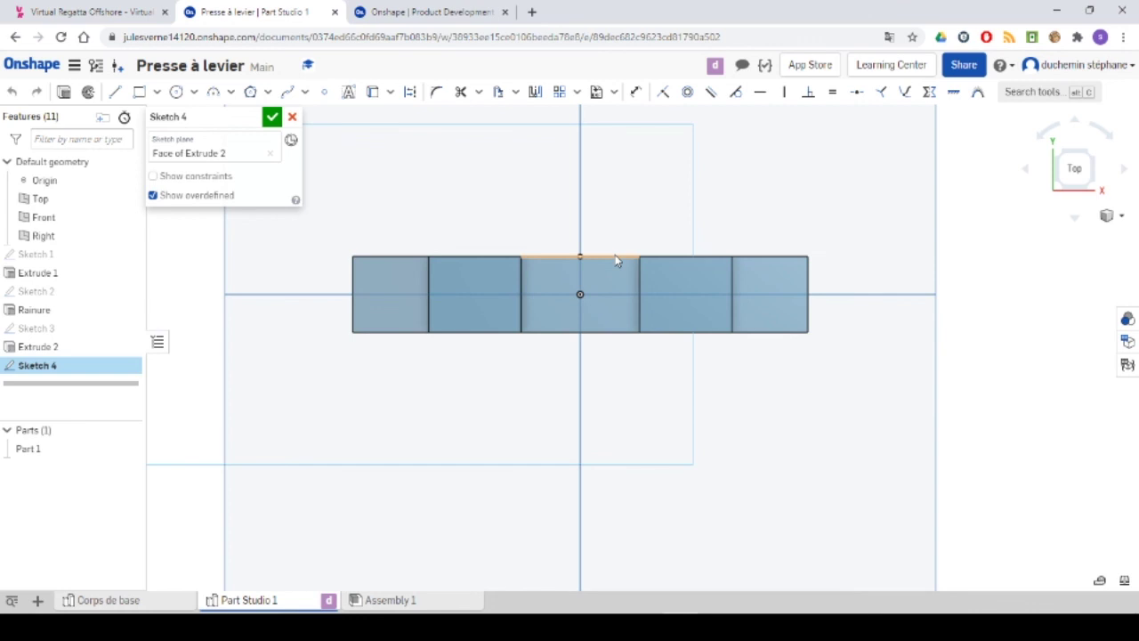
Place a sketch point on the bar's centreline in the left end step and mirror it about the Right plane
click(324, 91)
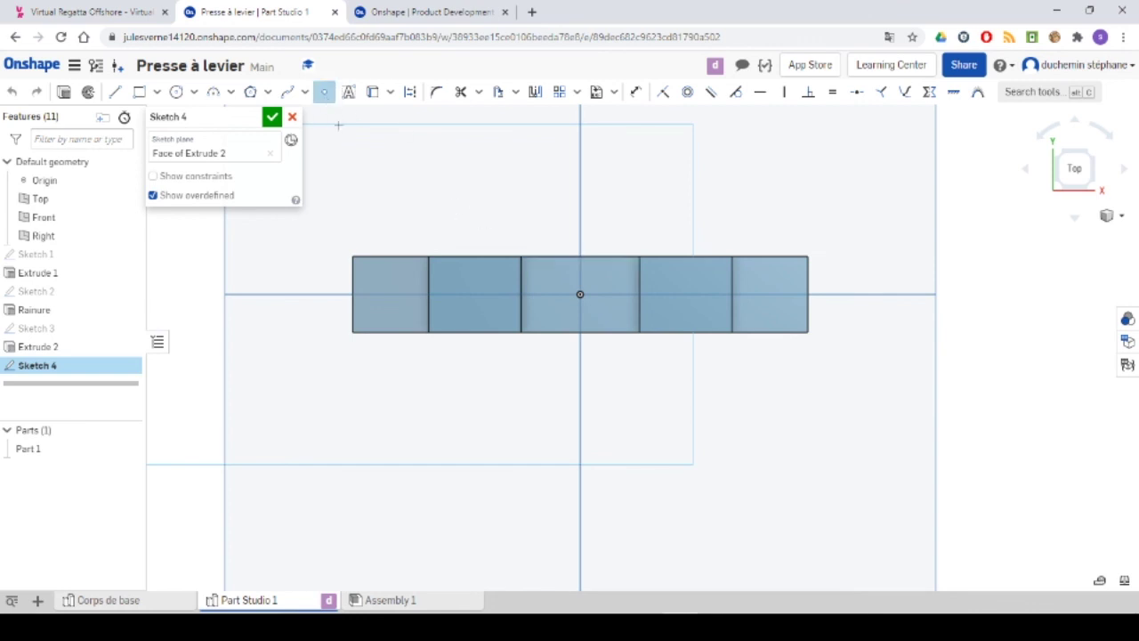
click(428, 295)
click(390, 294)
click(535, 93)
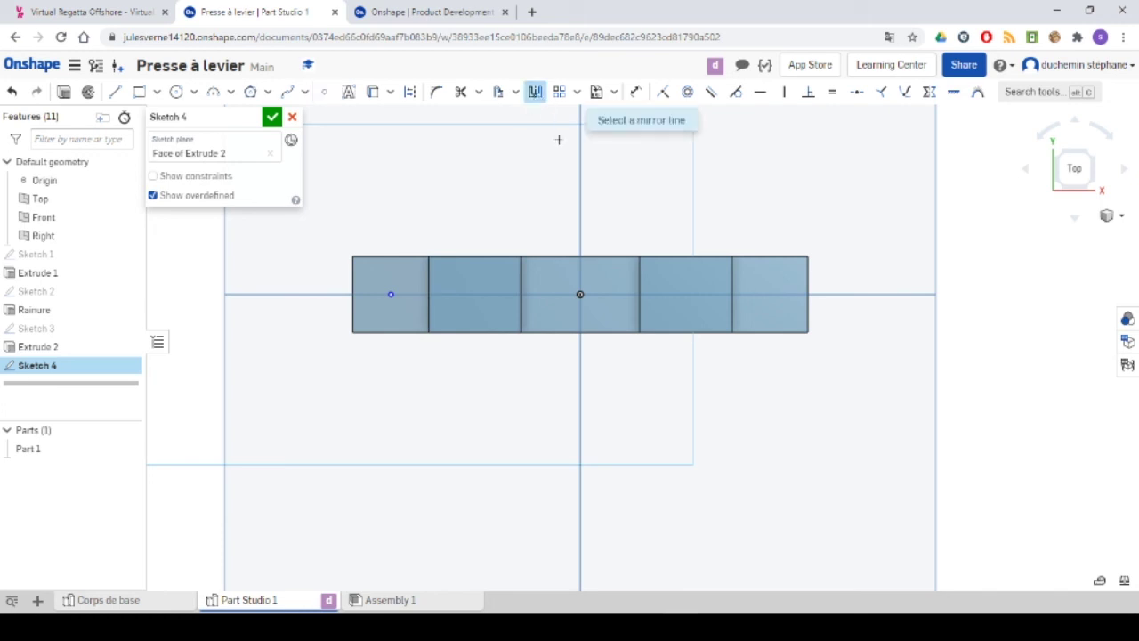
click(391, 293)
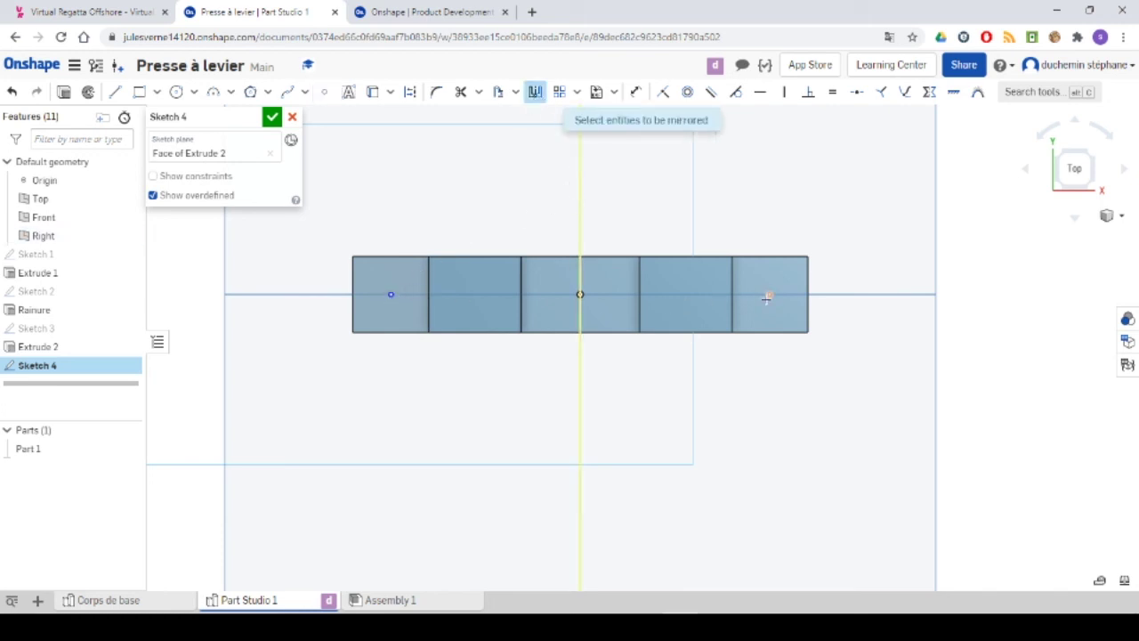
Dimension the spacing between the two end step points to 80 mm and finish the sketch
click(635, 91)
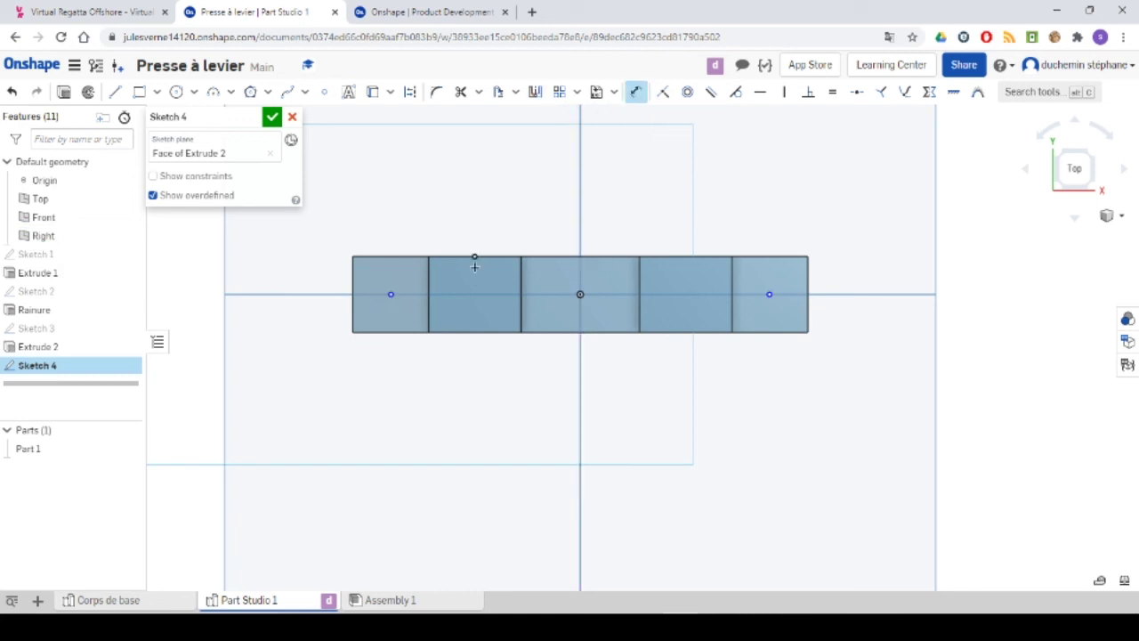
click(768, 294)
click(563, 404)
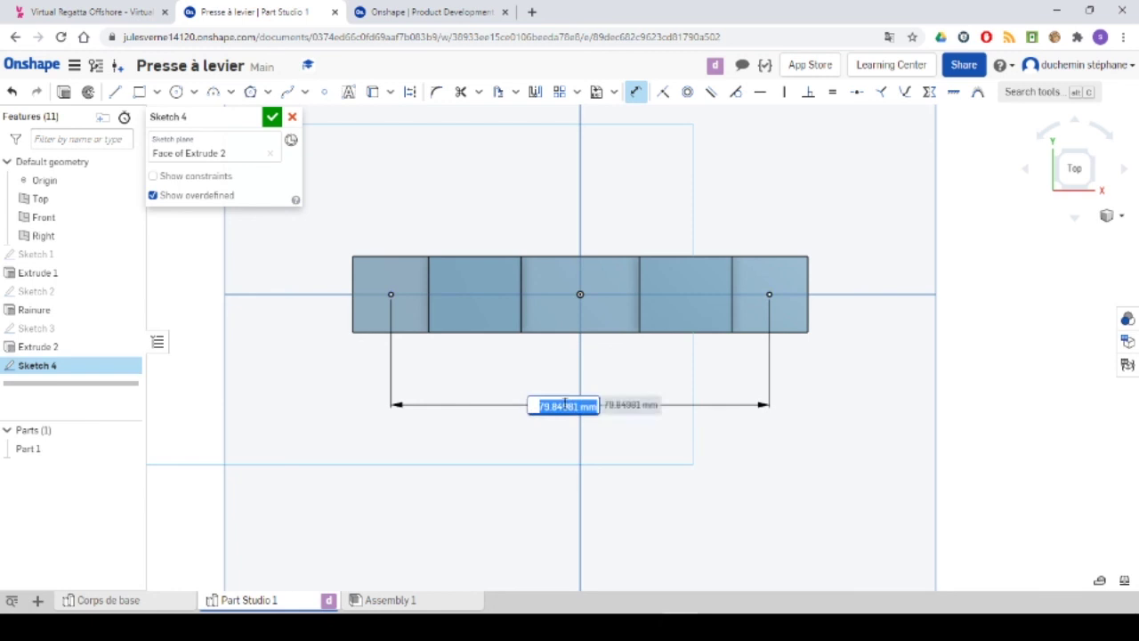
text(80)
key(Return)
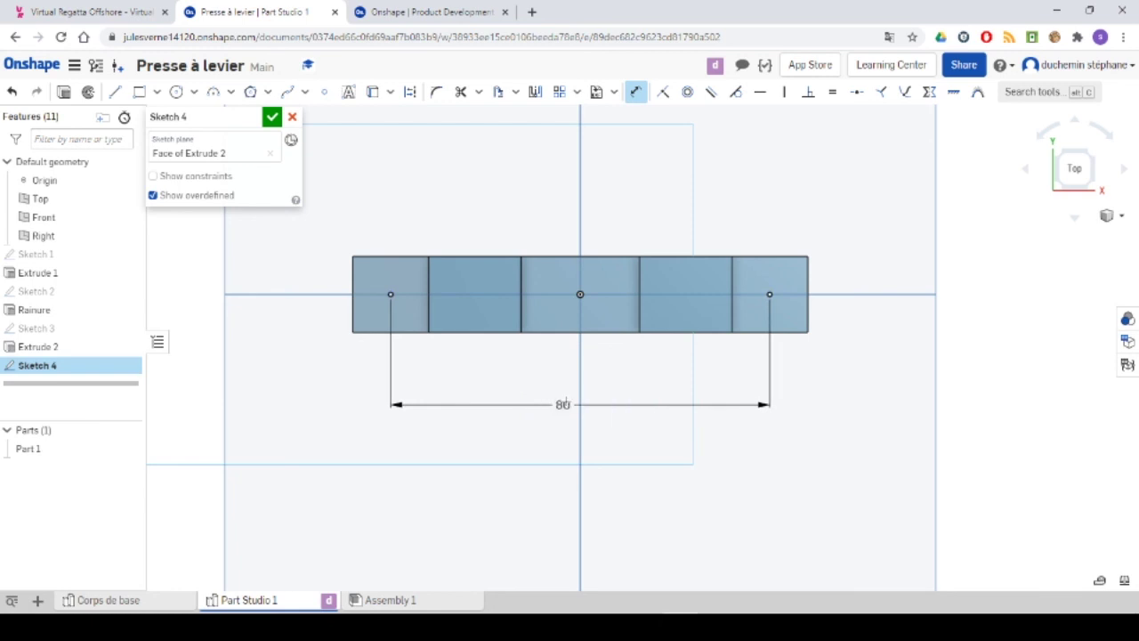
click(272, 117)
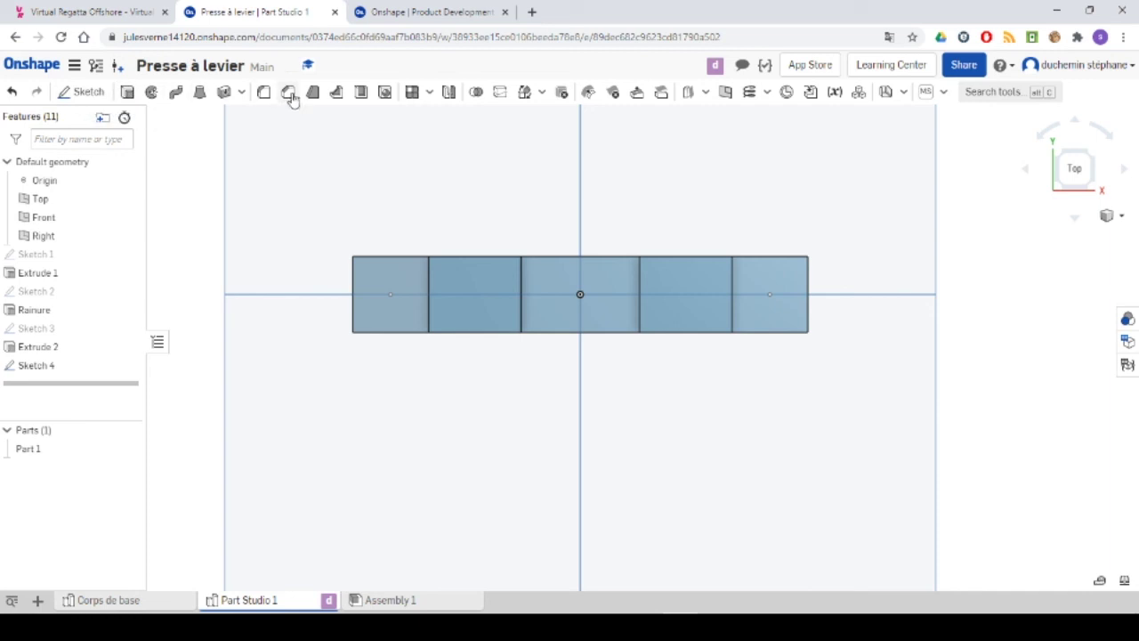
Try to create a hole feature of the Simple style without selecting any placement points
click(386, 93)
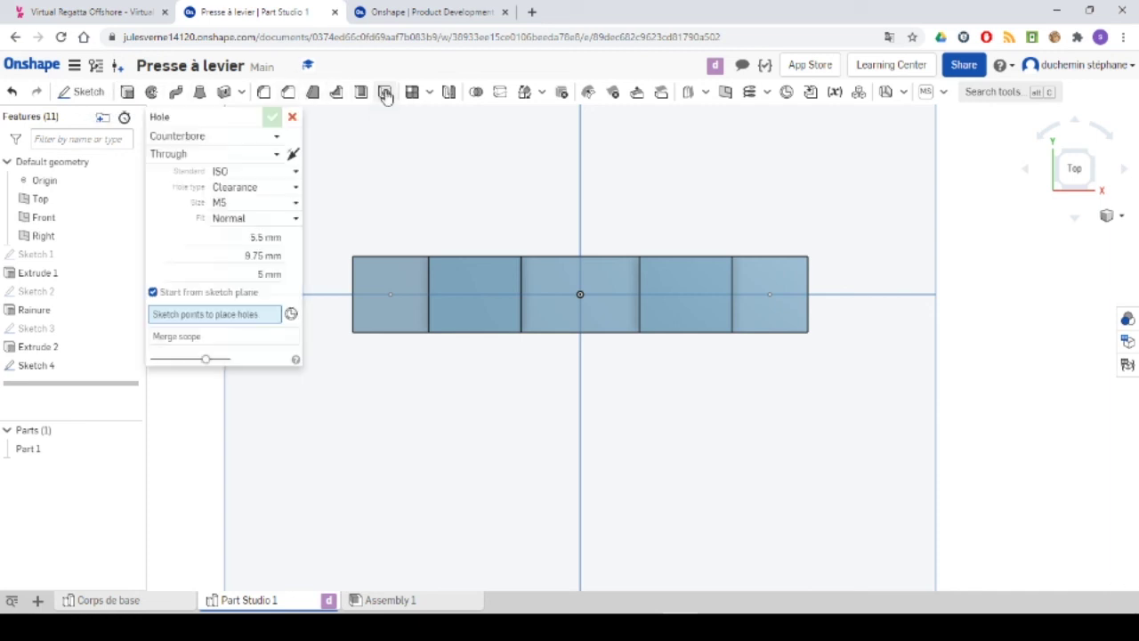
click(188, 136)
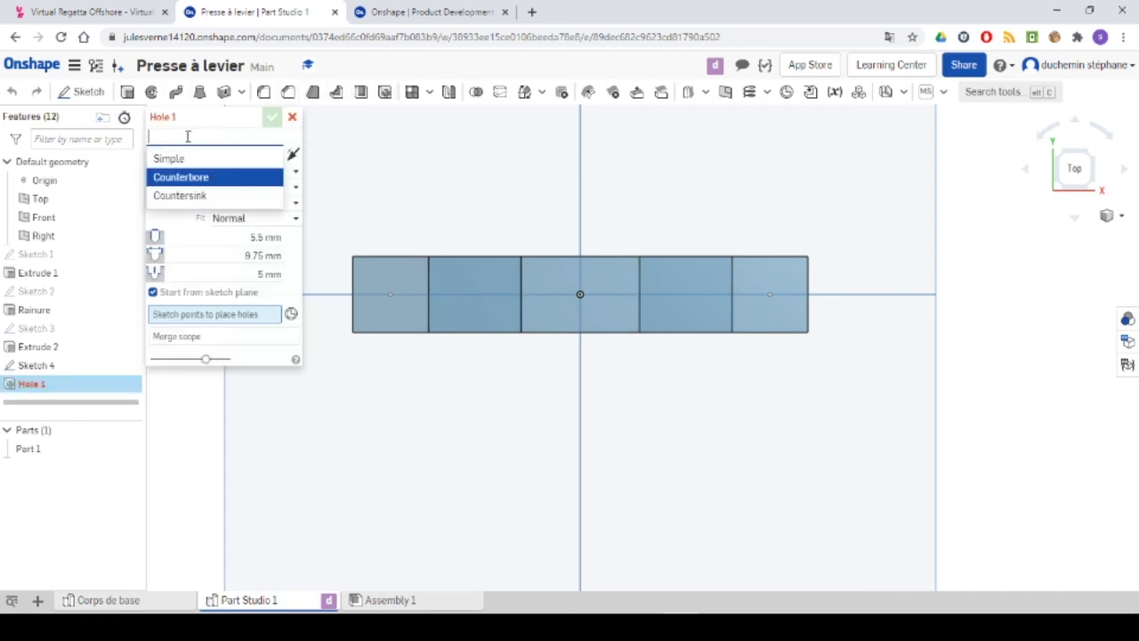
click(182, 158)
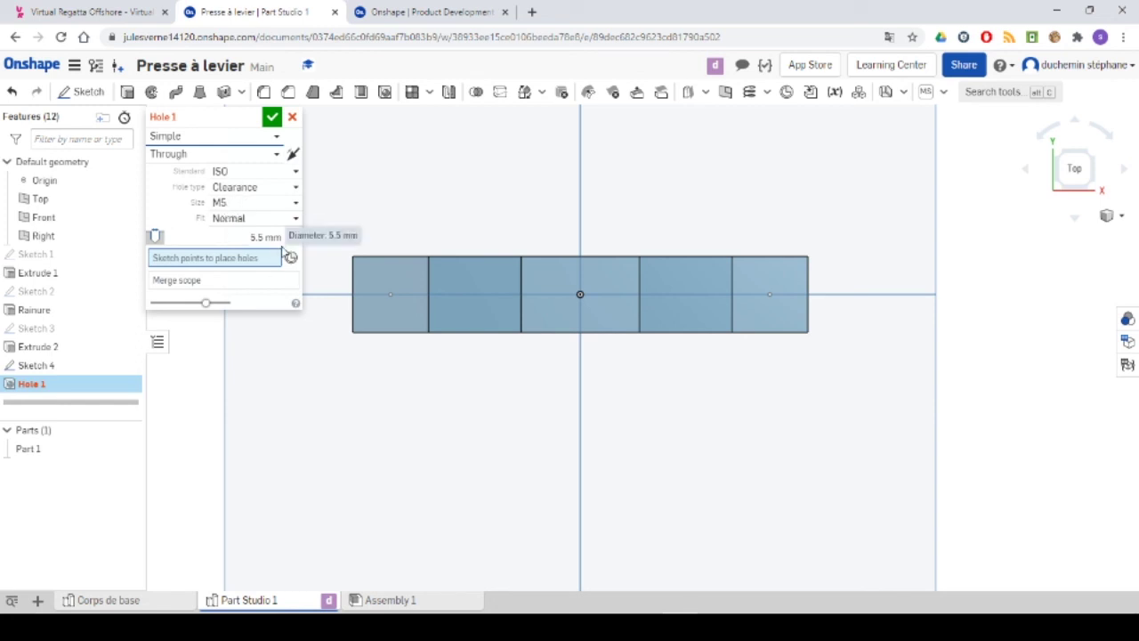
click(272, 119)
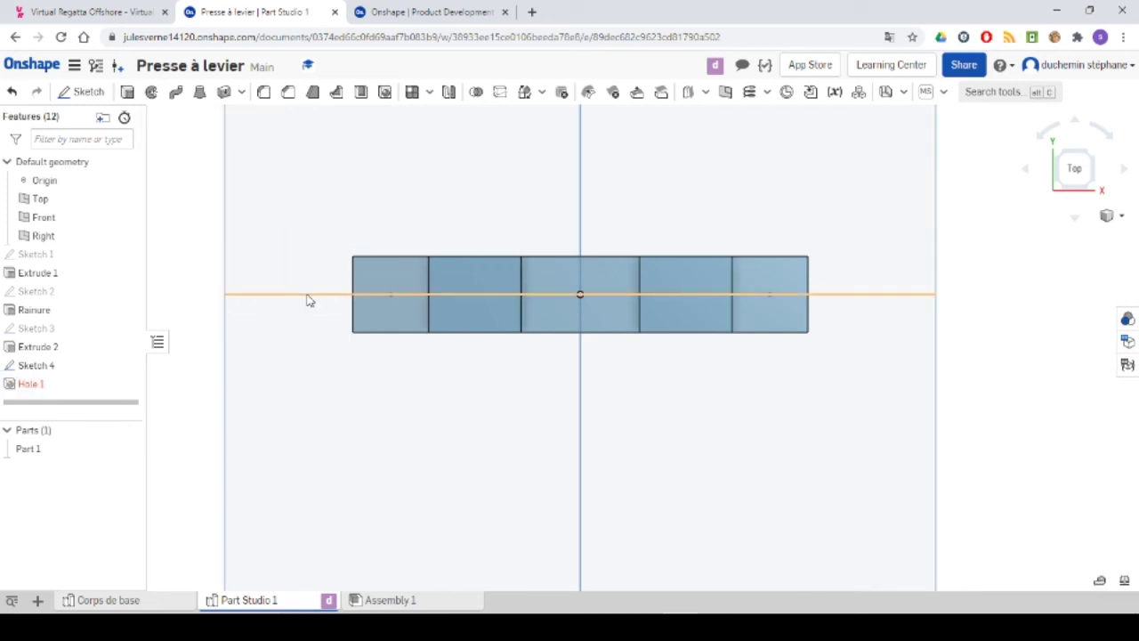
Create simple 5.5 mm through holes, ISO clearance M5 with normal fit, at the two end step sketch points
click(387, 92)
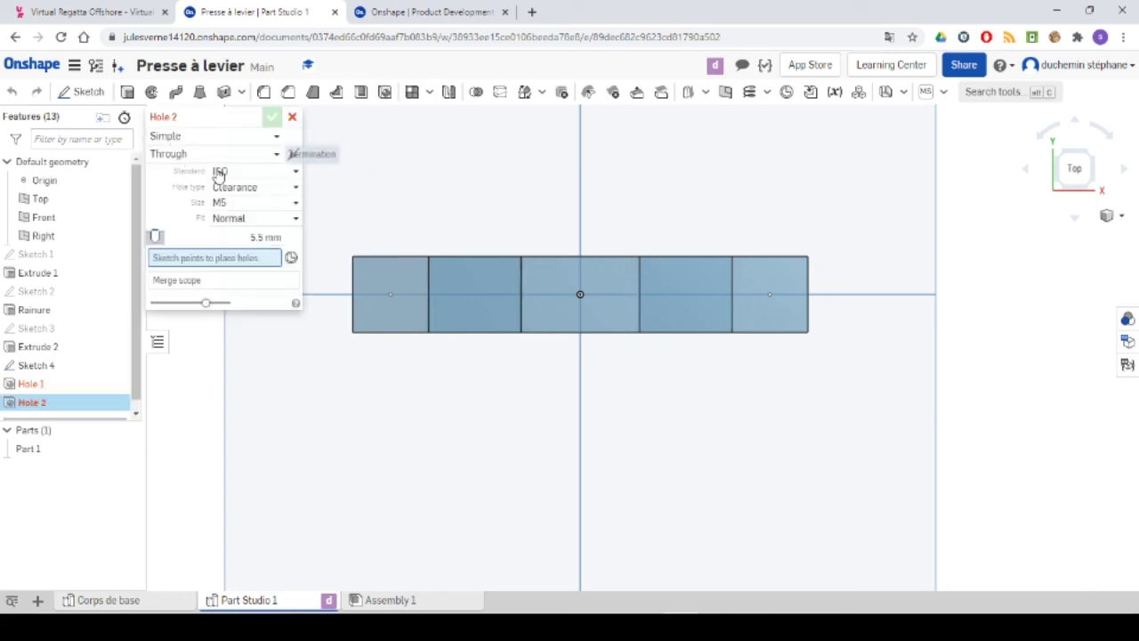
click(391, 294)
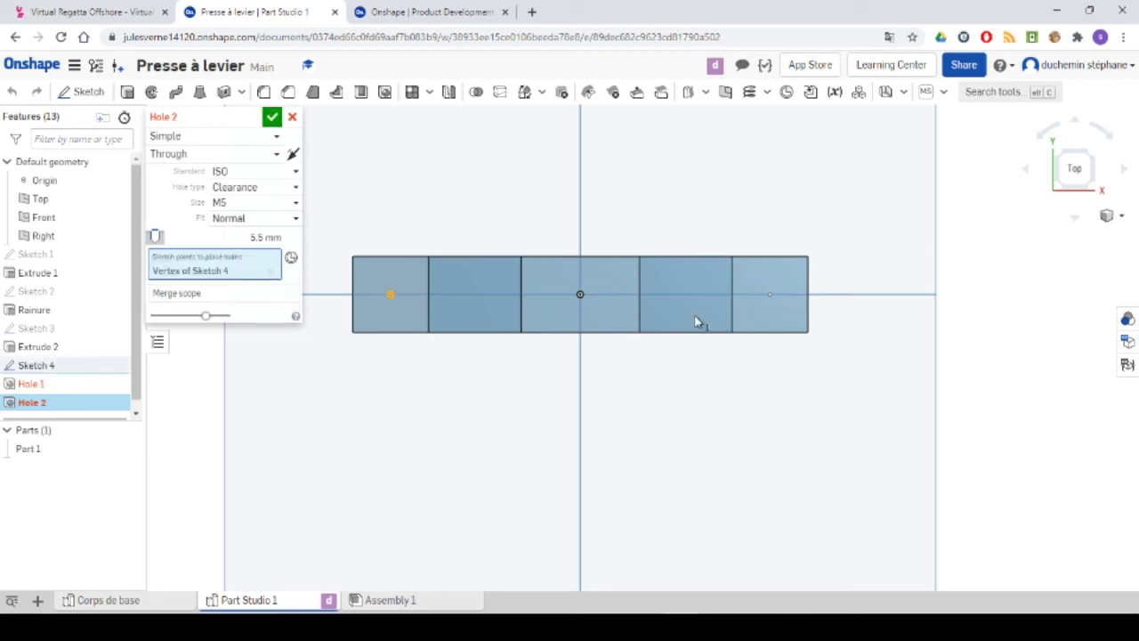
click(769, 295)
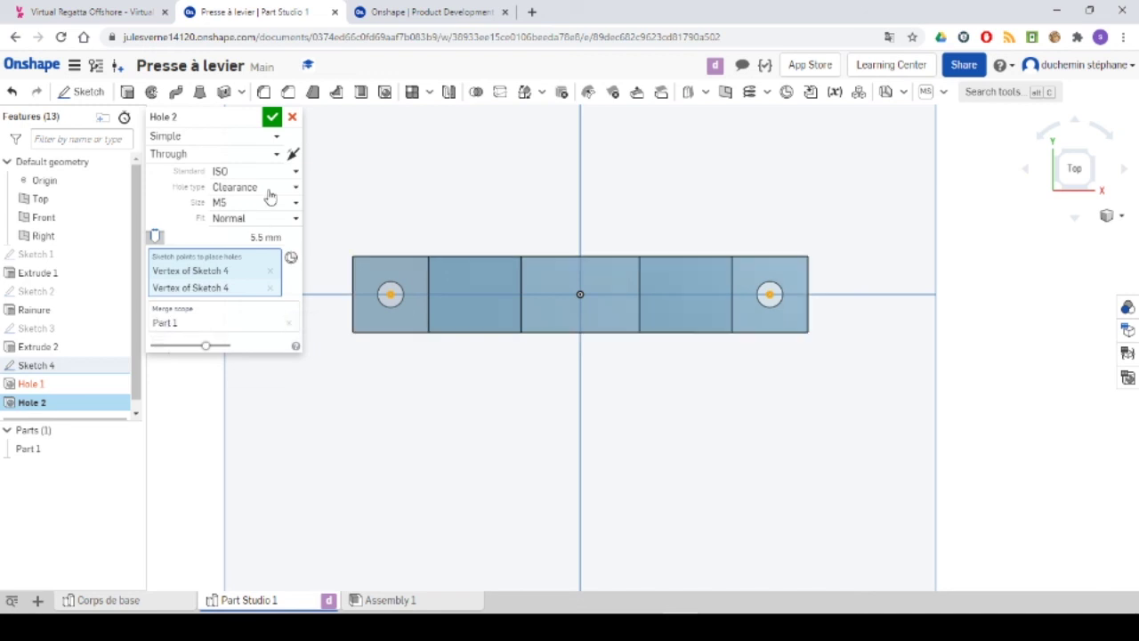
click(271, 117)
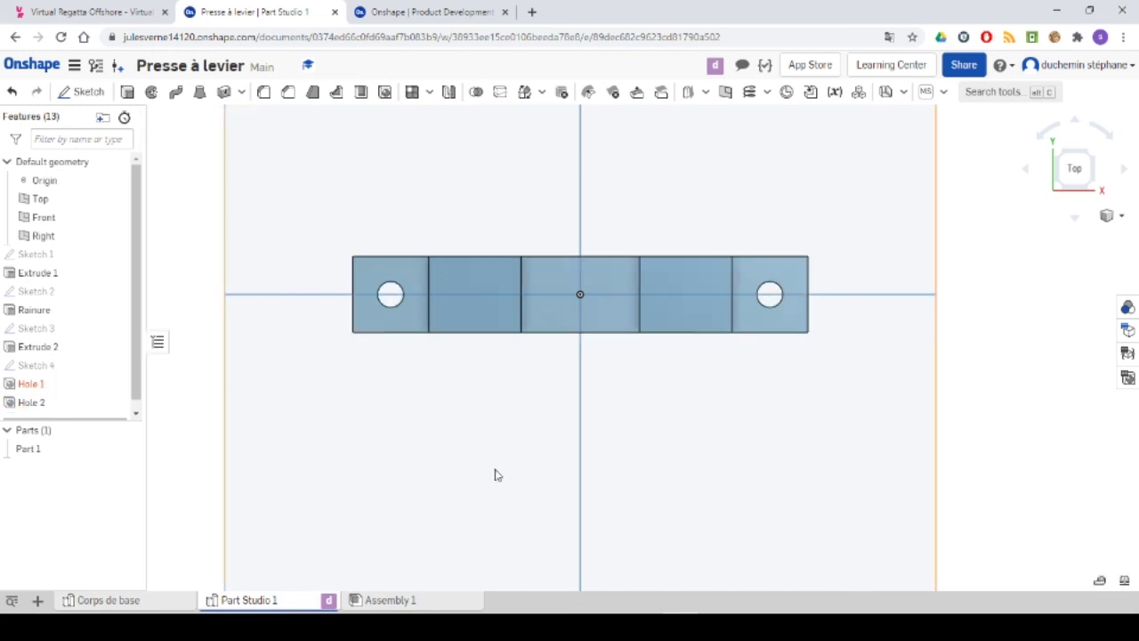
Sketch a point at the origin on the bar's underside, at the centre of the face, and finish the sketch
right_drag(496, 475, 488, 325)
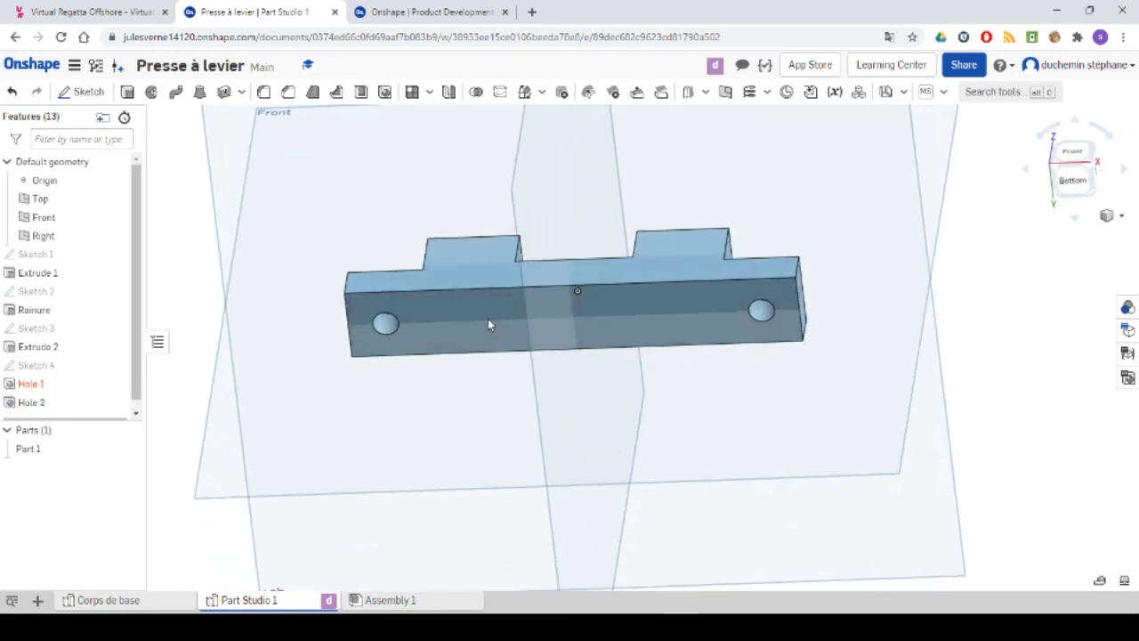
click(600, 313)
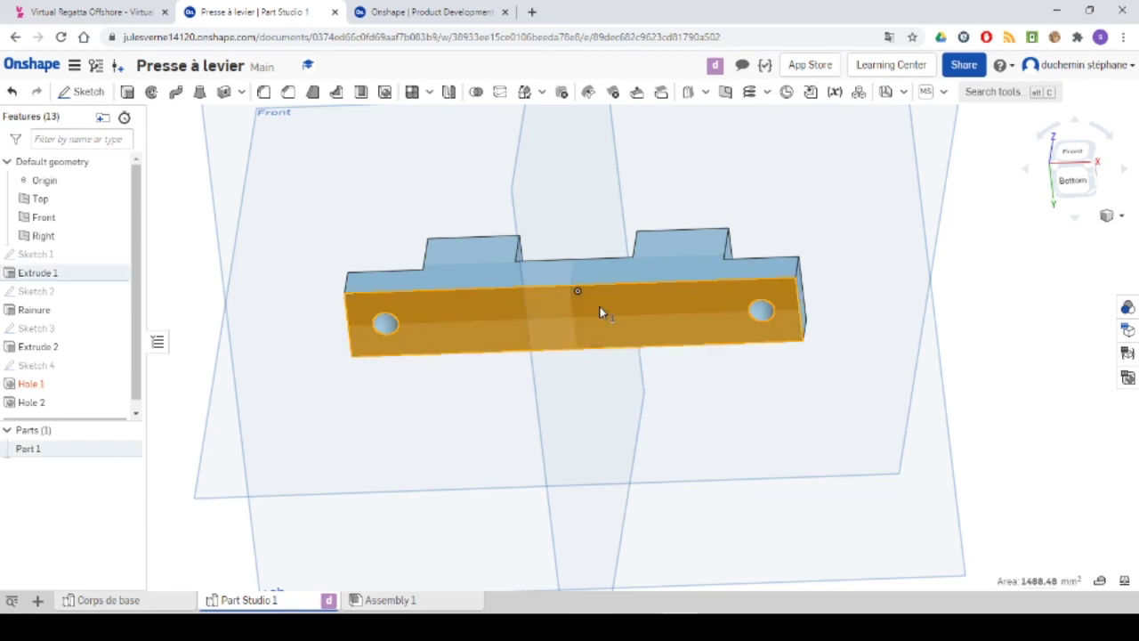
click(87, 92)
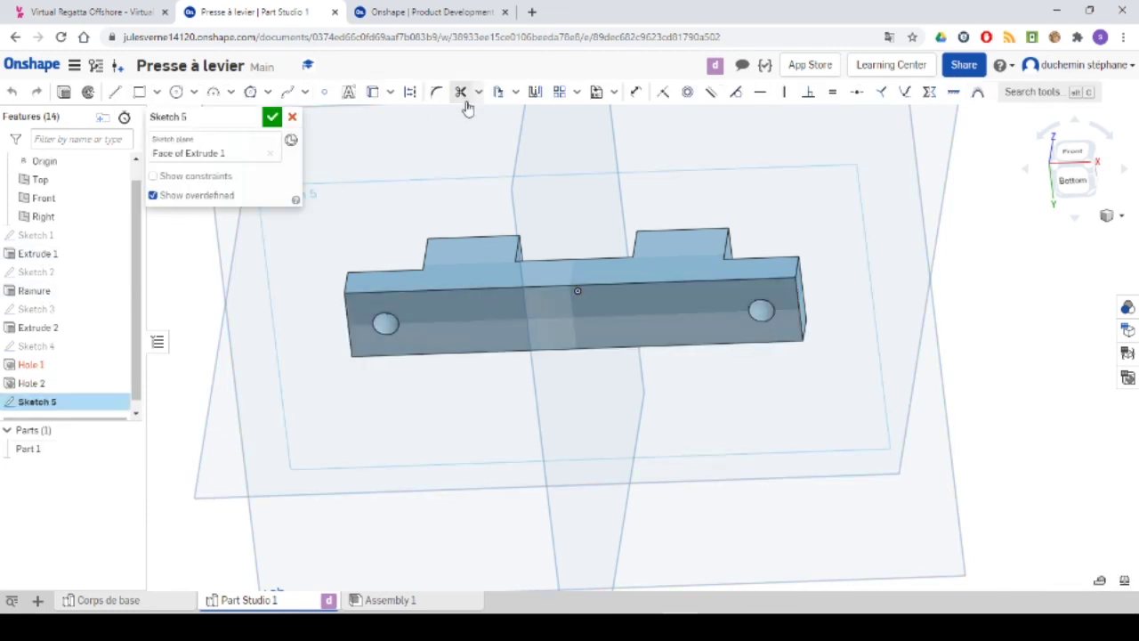
click(323, 91)
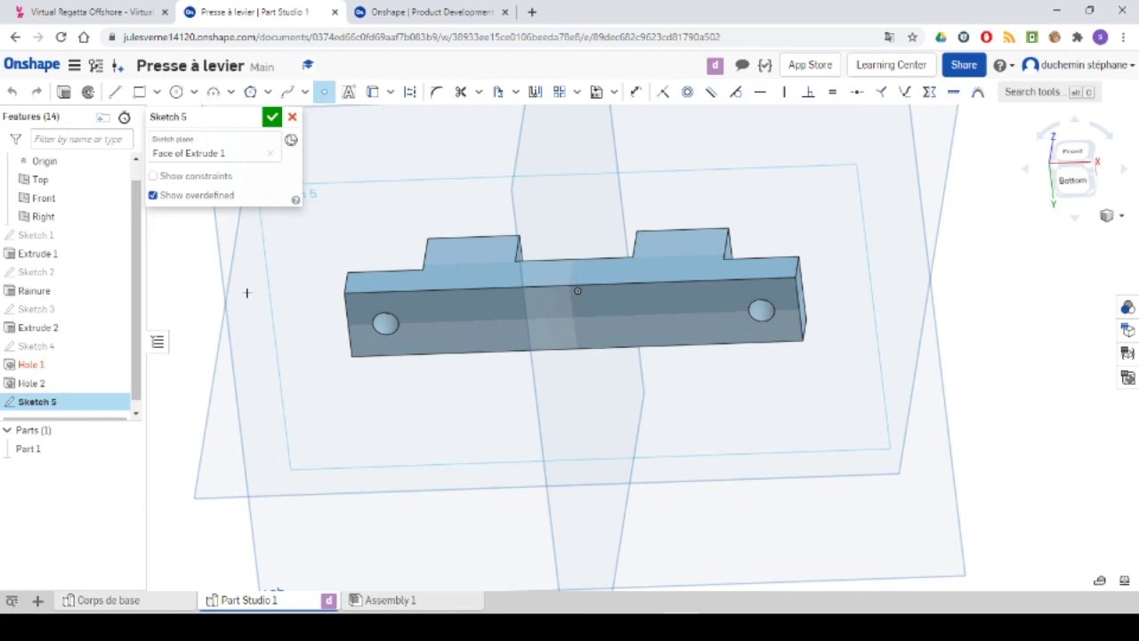
scroll(246, 292, down, 6)
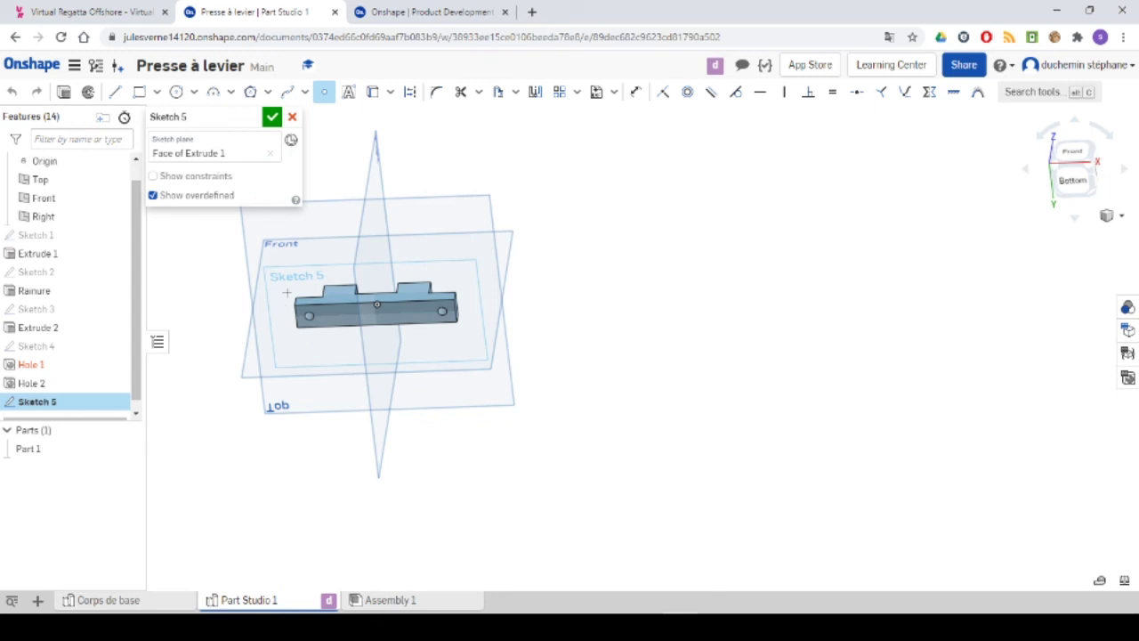
scroll(288, 272, down, 3)
right_drag(309, 303, 357, 287)
right_click(290, 257)
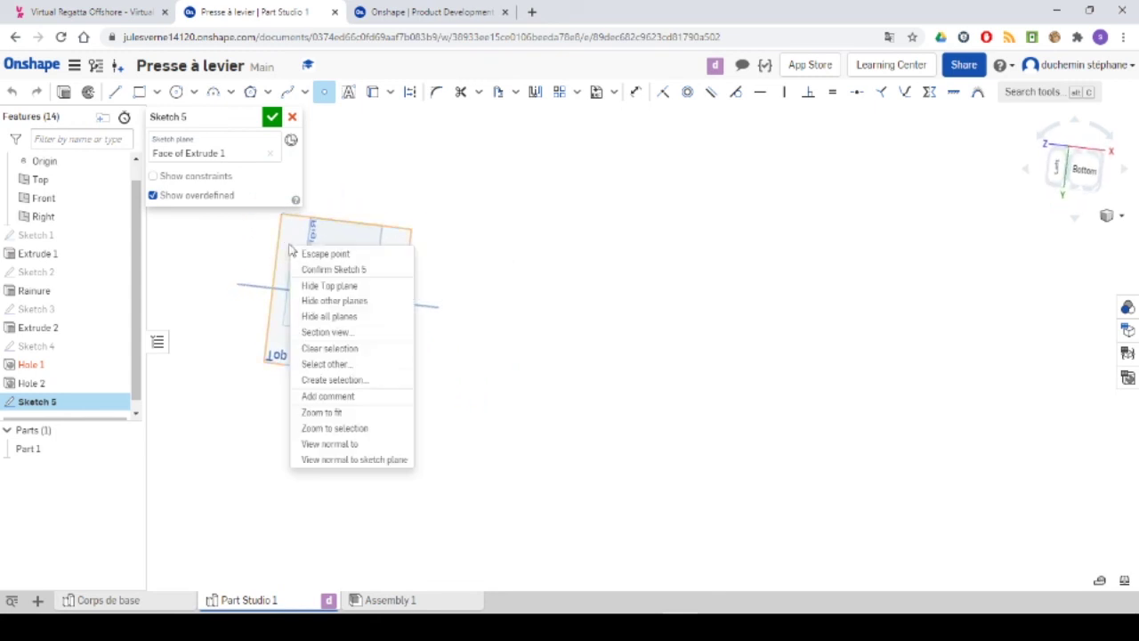
click(313, 459)
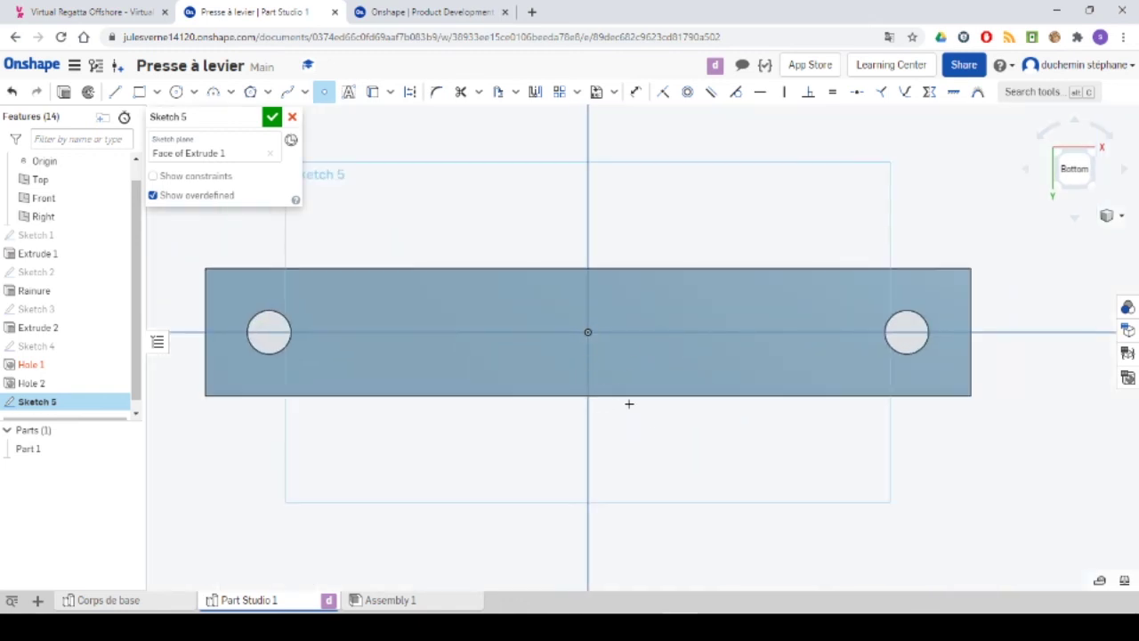
click(272, 118)
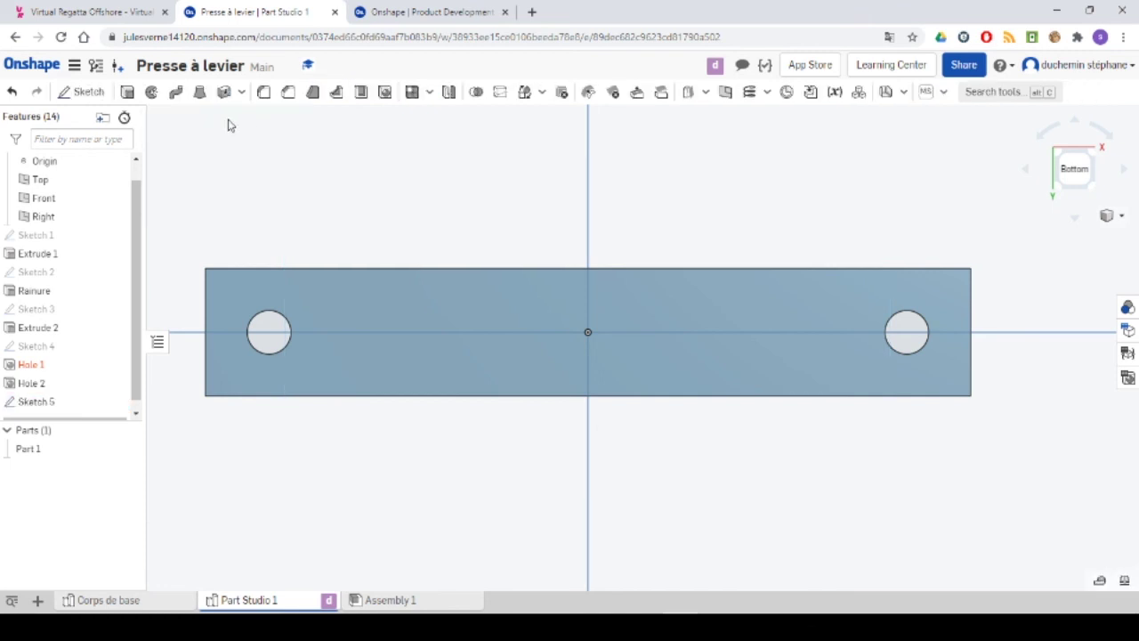
Start a hole feature, check the central hole on the support drawing, and choose the Countersink style
click(384, 91)
mouse_move(750, 627)
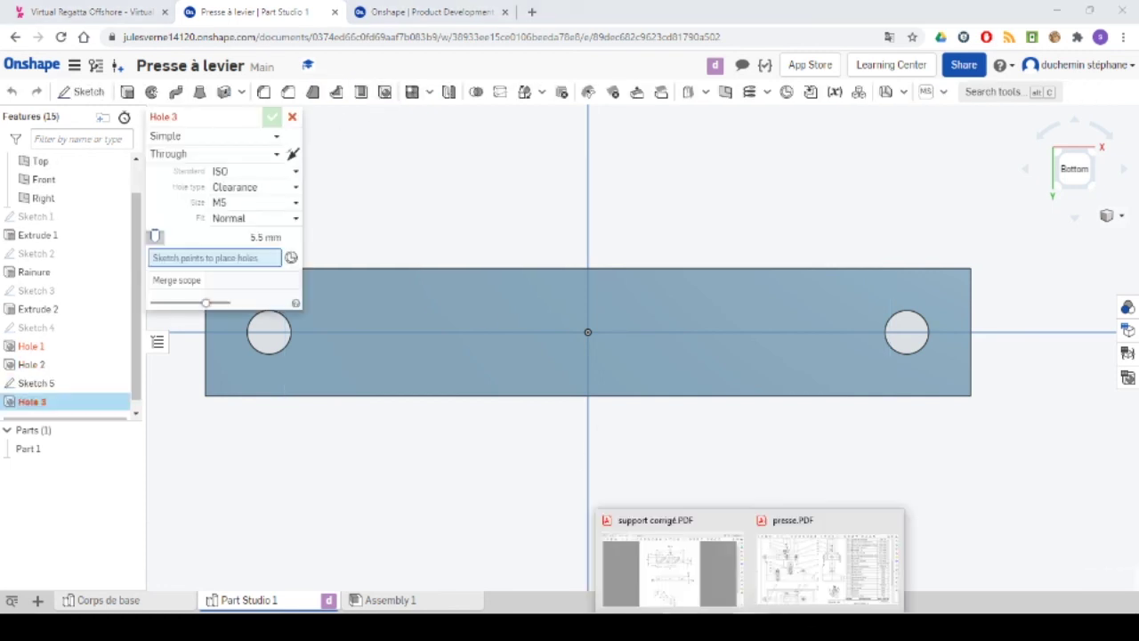
click(717, 571)
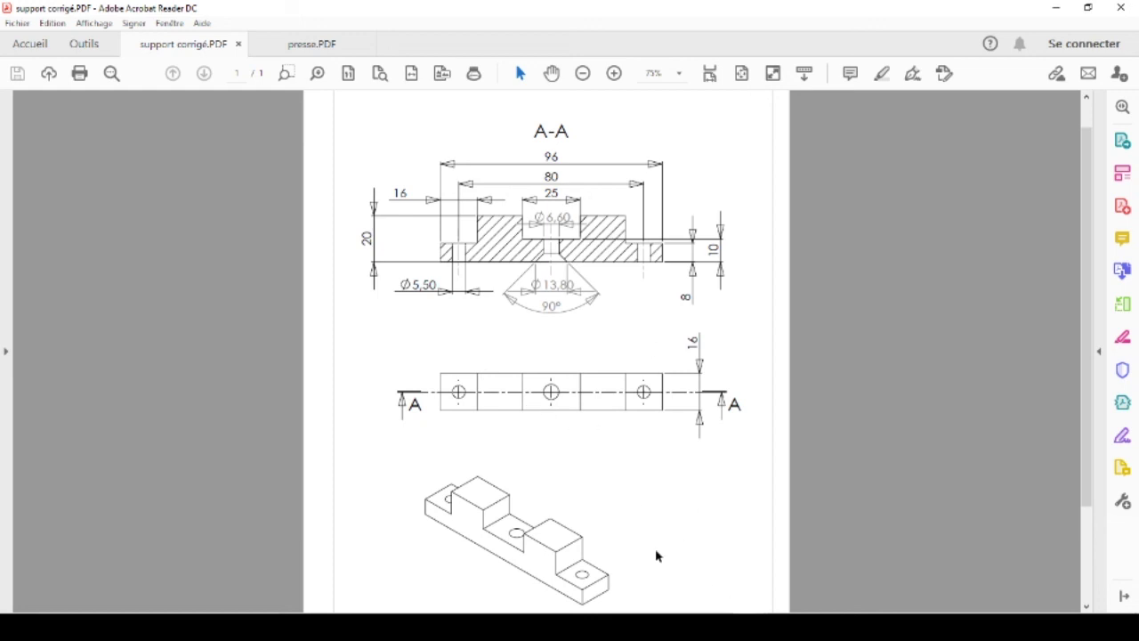
key(alt+Tab)
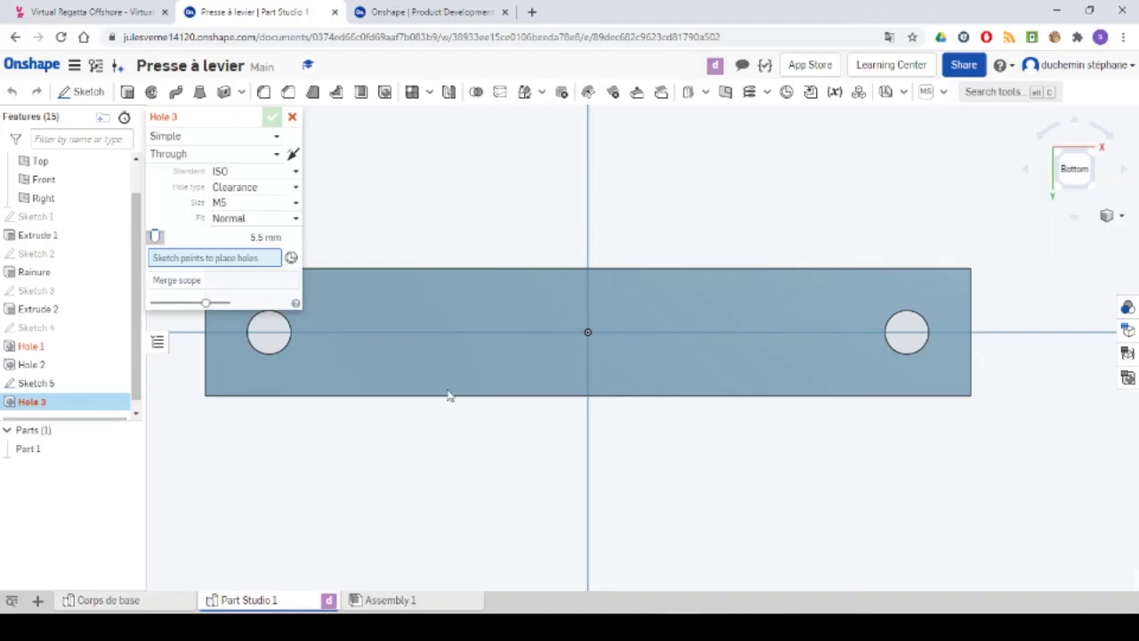
click(183, 138)
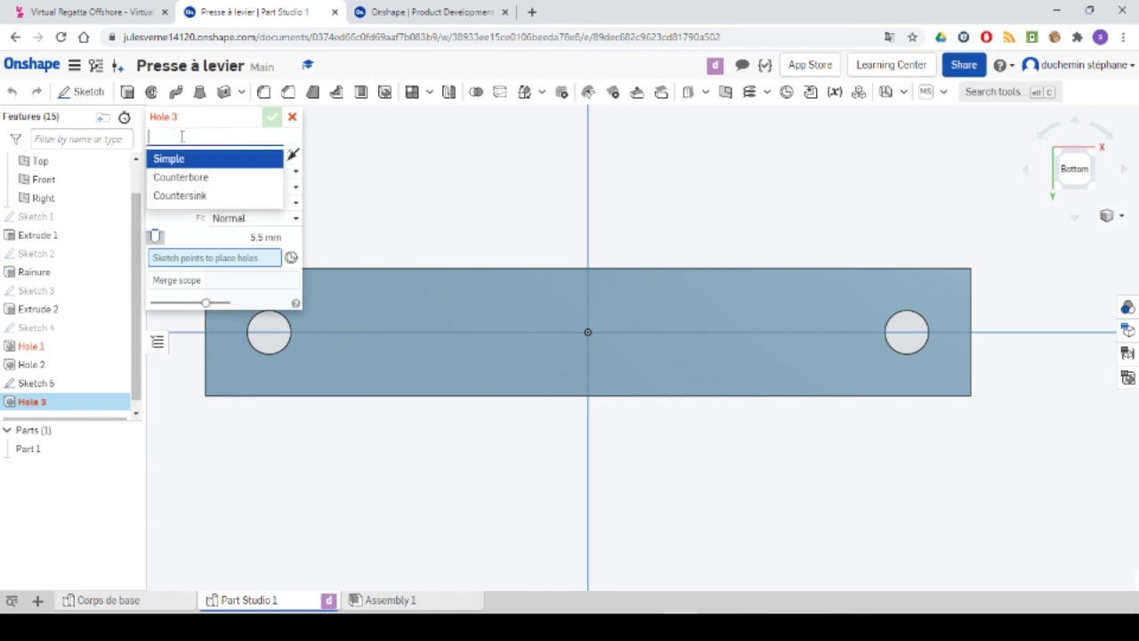
click(178, 196)
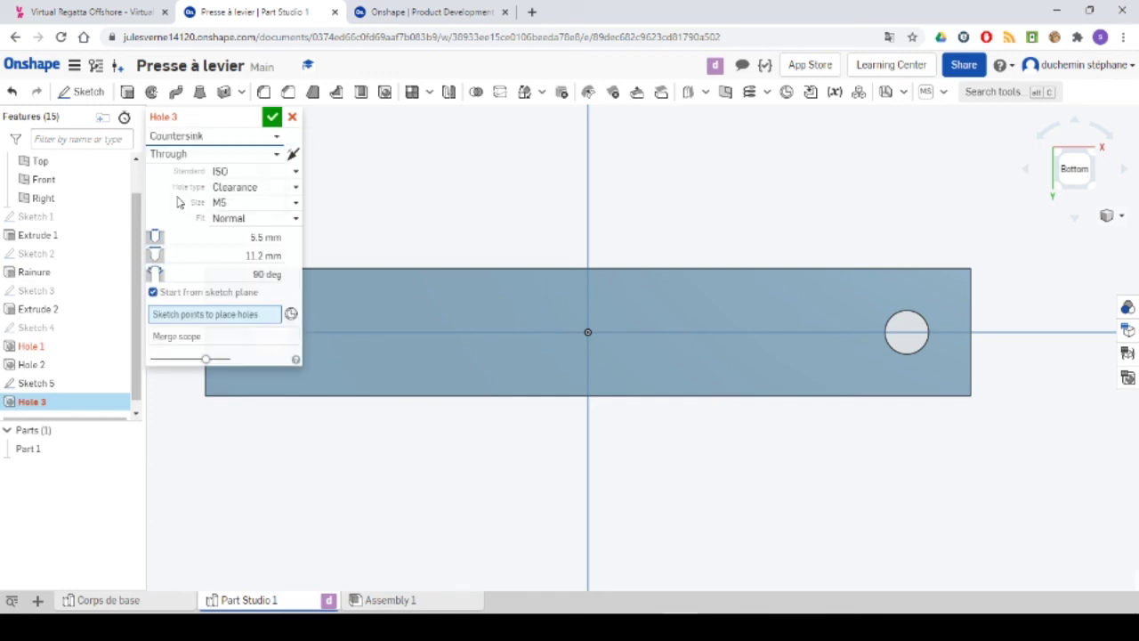
Create the countersunk through hole at the central sketch point, sized for ISO clearance M6 with normal fit, 6.6 mm diameter and 90° countersink
click(152, 292)
click(226, 204)
scroll(256, 296, down, 2)
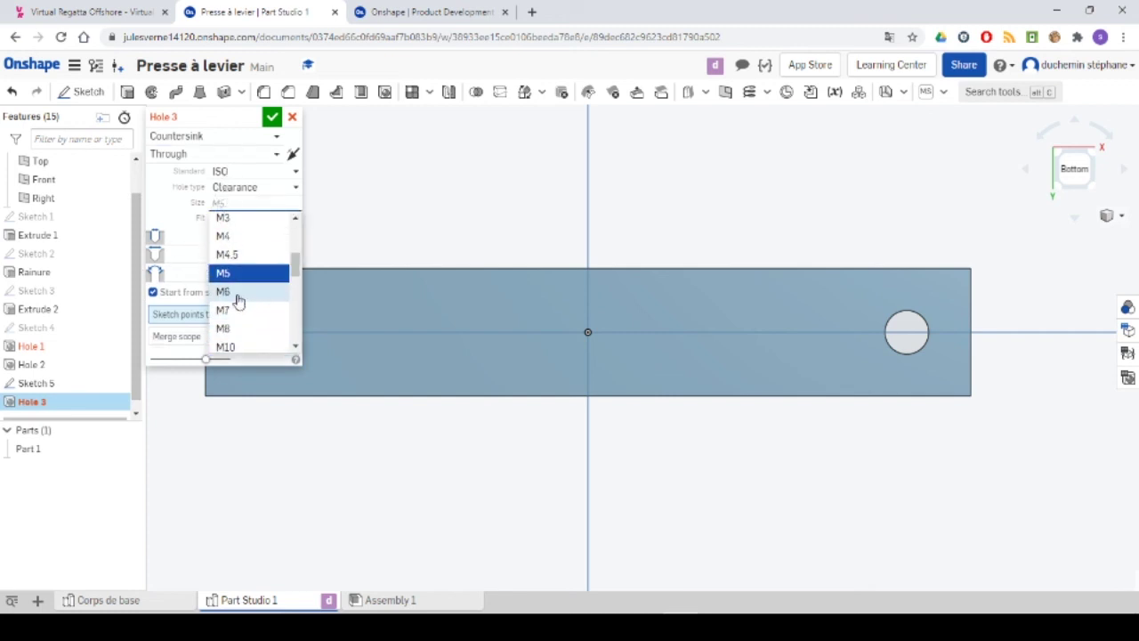
click(238, 299)
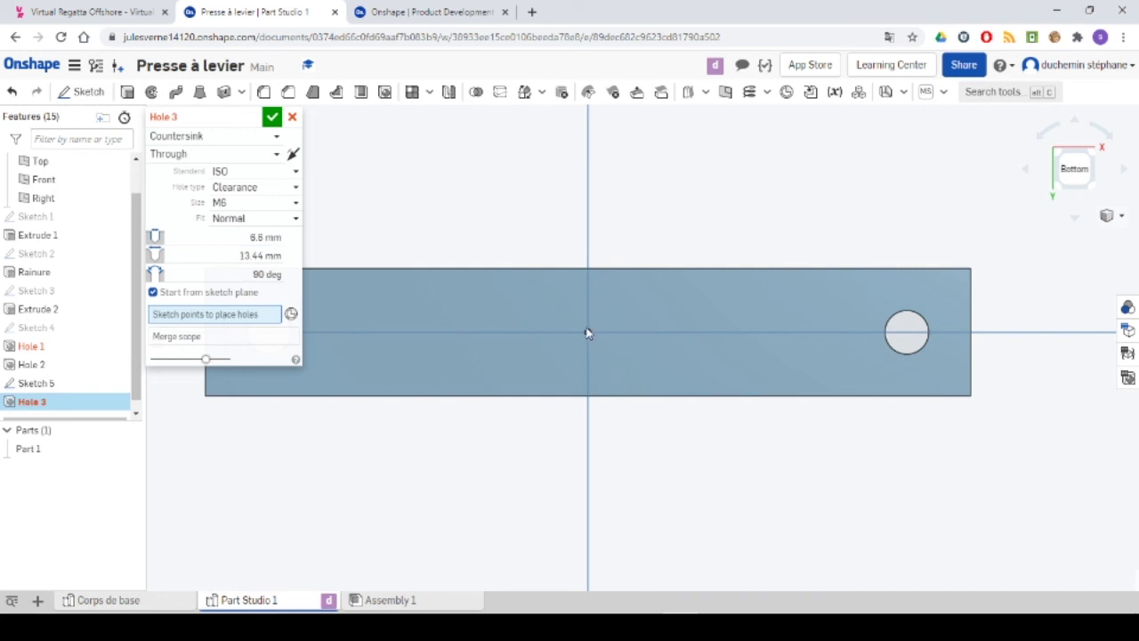
click(587, 335)
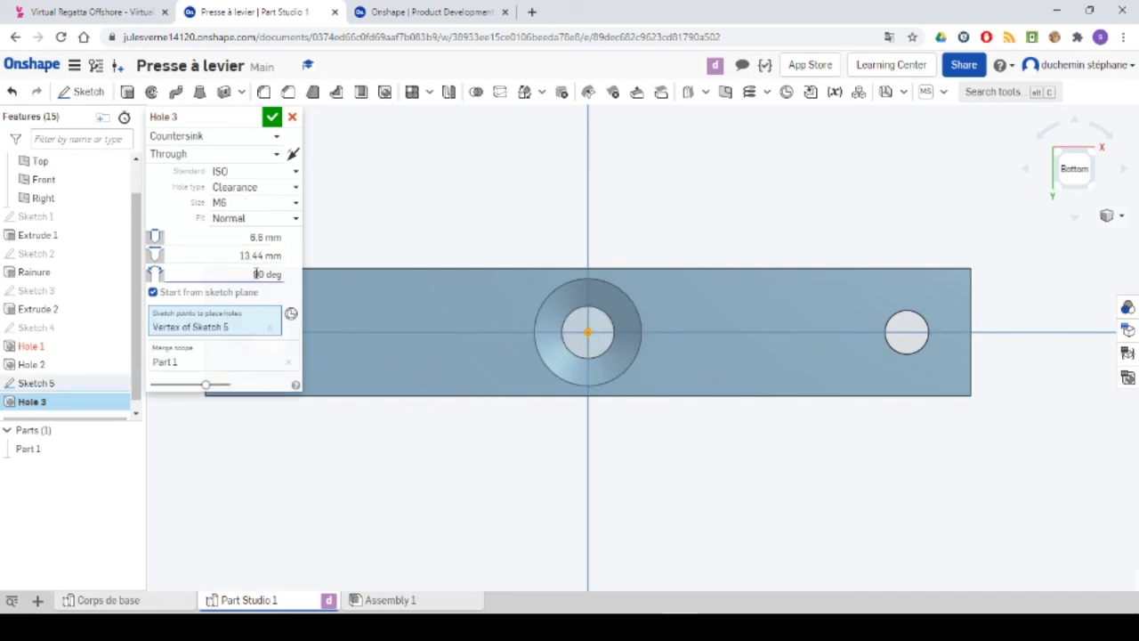
click(272, 117)
Compare the central countersunk hole with the support drawing and inspect the part from several angles
mouse_move(751, 627)
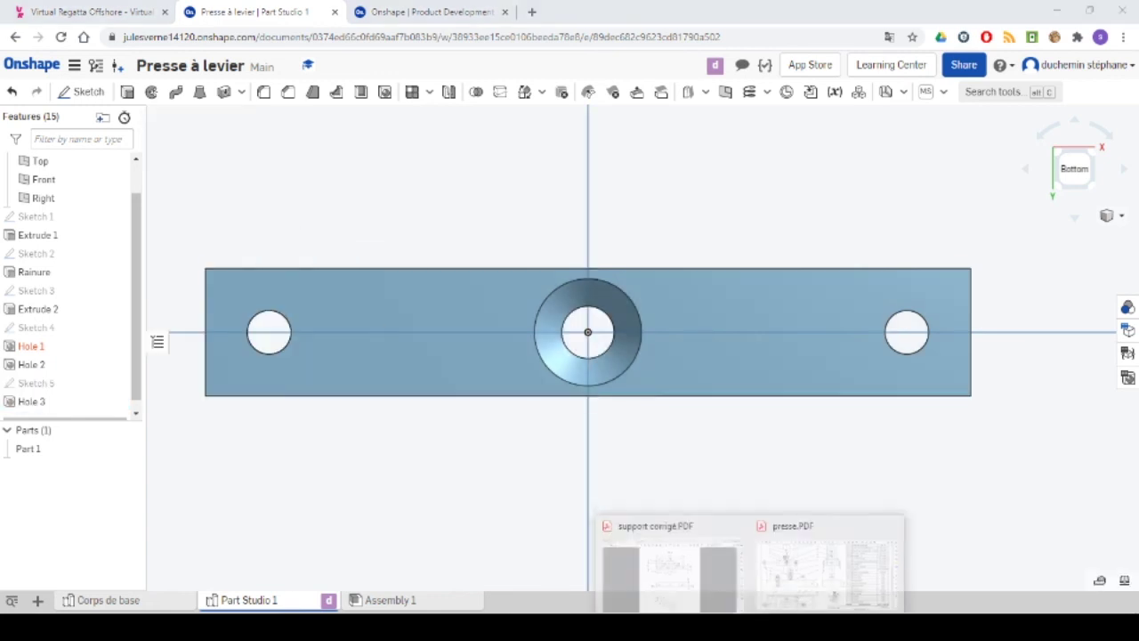
click(671, 565)
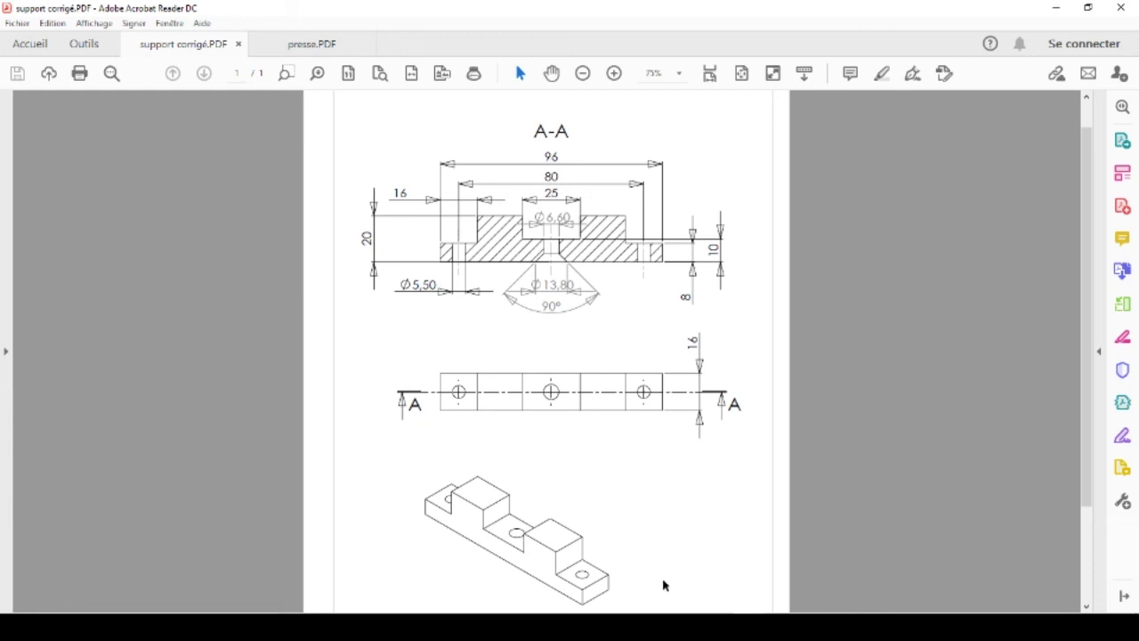
key(alt+Tab)
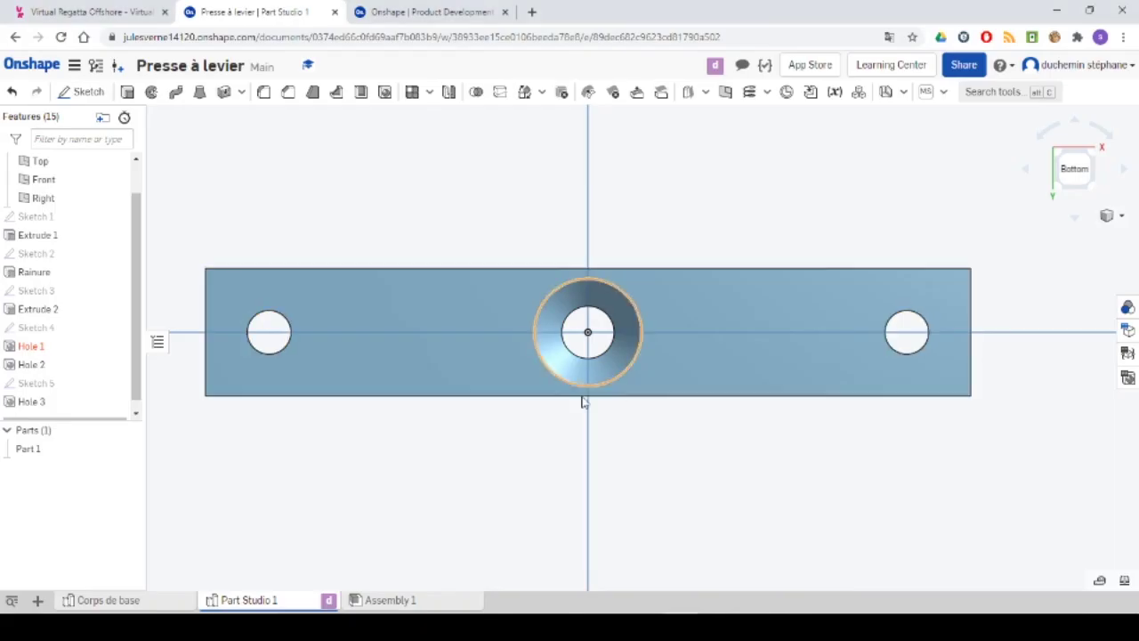
right_drag(679, 441, 650, 508)
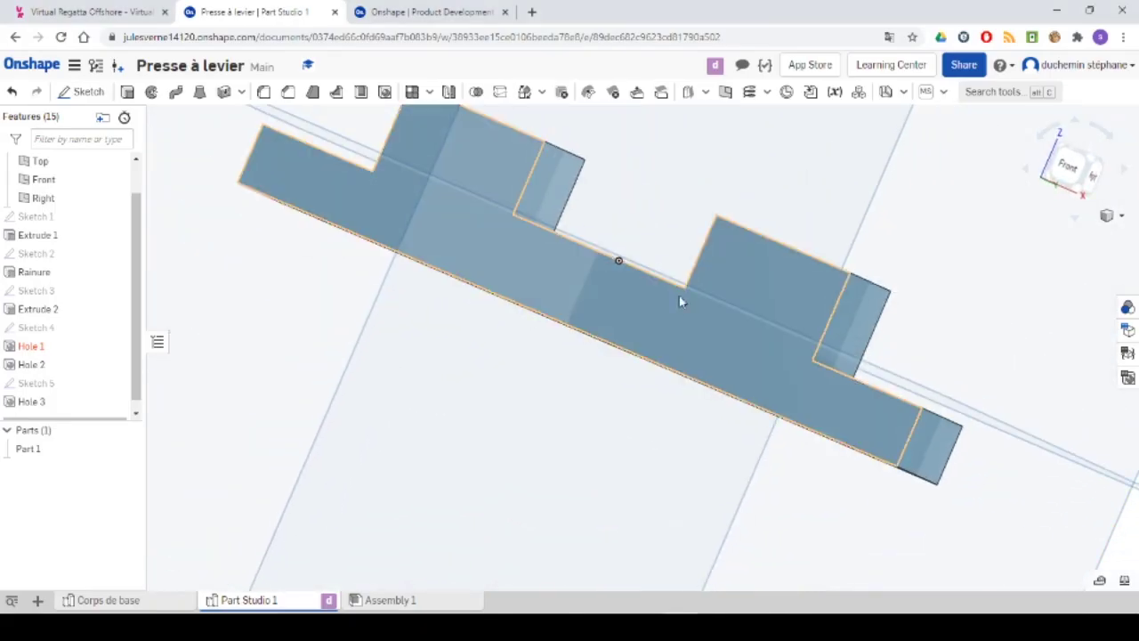
scroll(670, 361, up, 3)
scroll(670, 362, down, 5)
mouse_move(669, 361)
right_down()
mouse_move(645, 314)
mouse_move(666, 298)
mouse_move(650, 313)
mouse_move(671, 382)
mouse_move(685, 362)
right_up()
scroll(654, 316, up, 5)
scroll(656, 322, down, 5)
scroll(694, 422, down, 3)
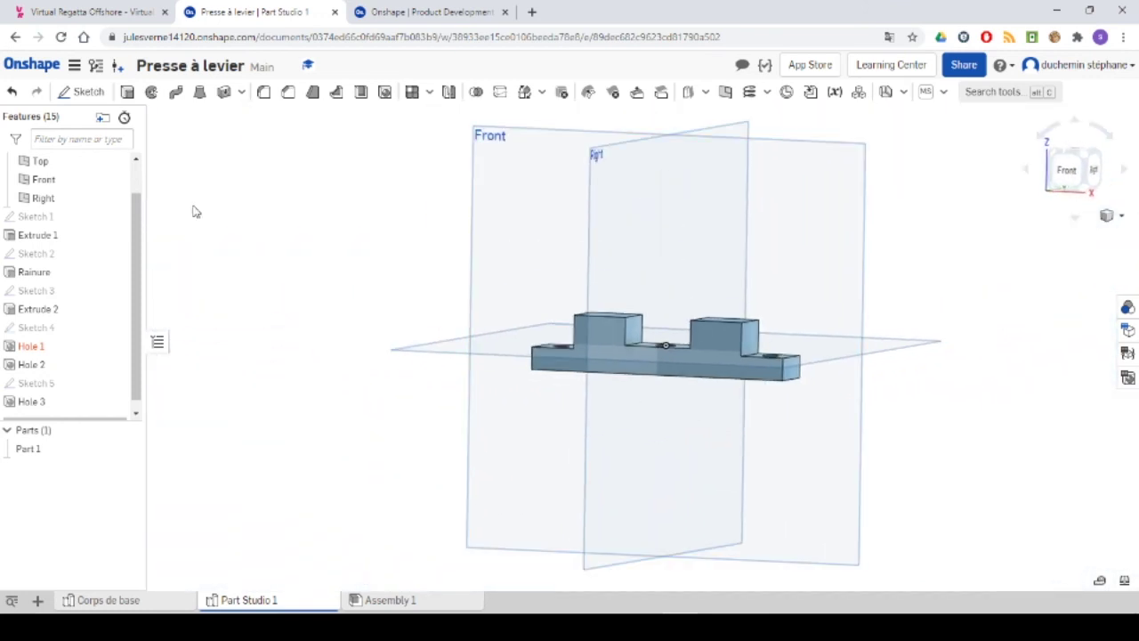
Hide the Top, Front and Right default planes
click(115, 160)
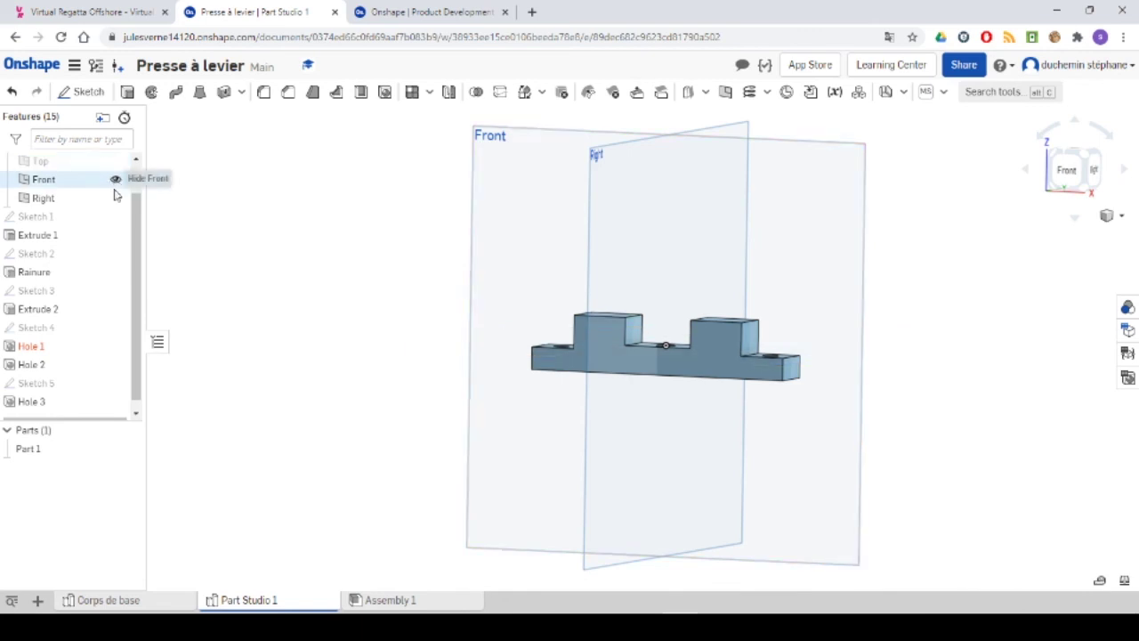
click(115, 178)
click(115, 198)
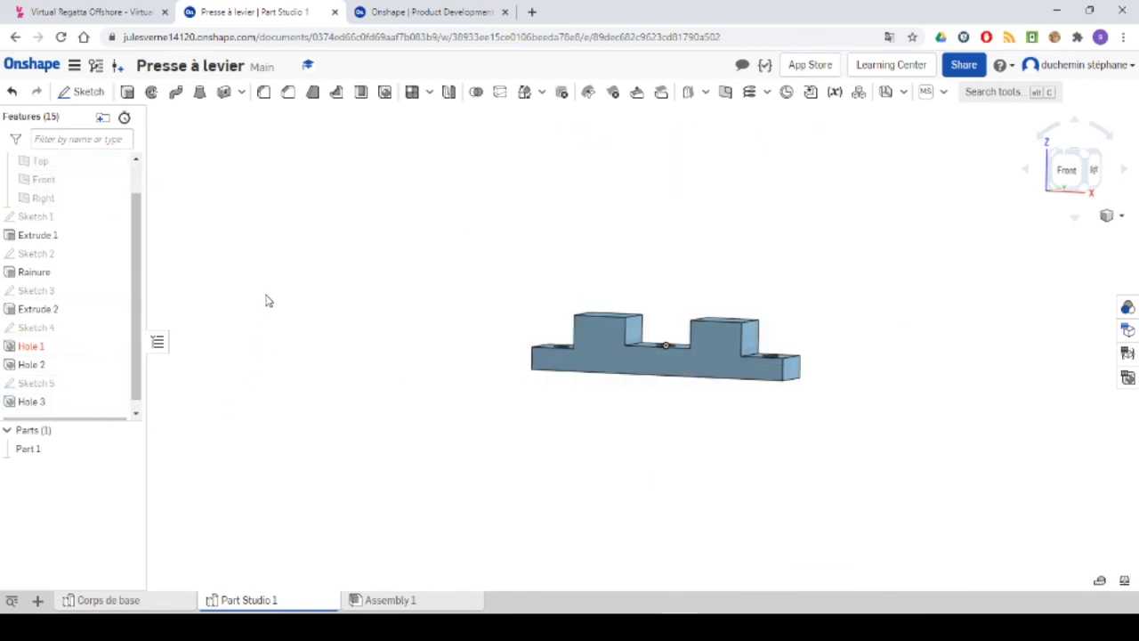
Open the available actions for Part 1
right_click(31, 448)
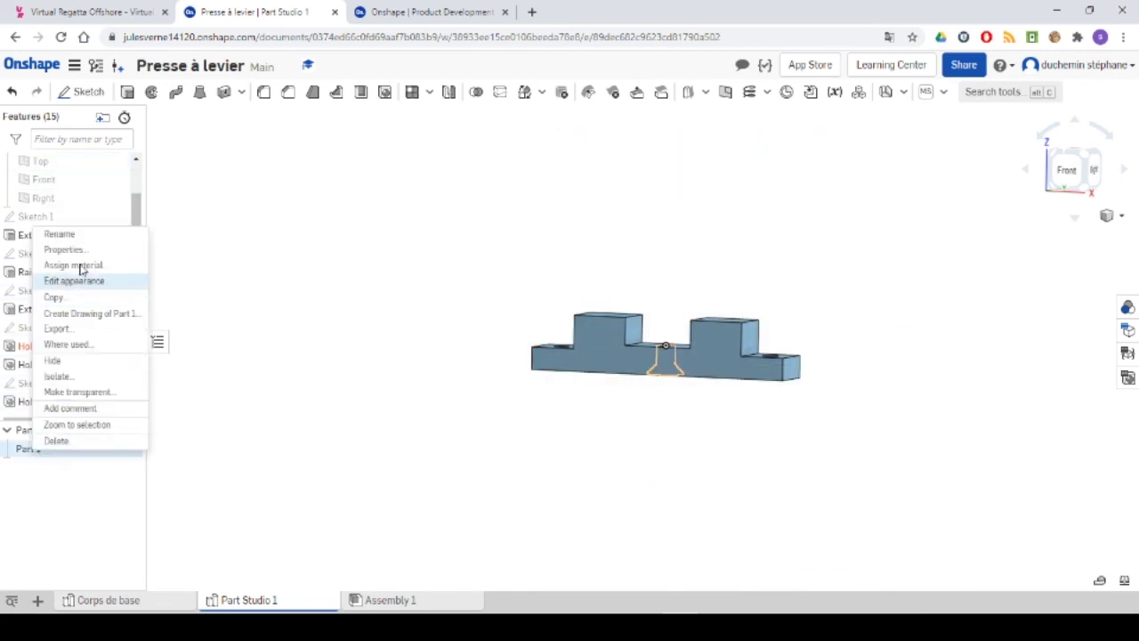